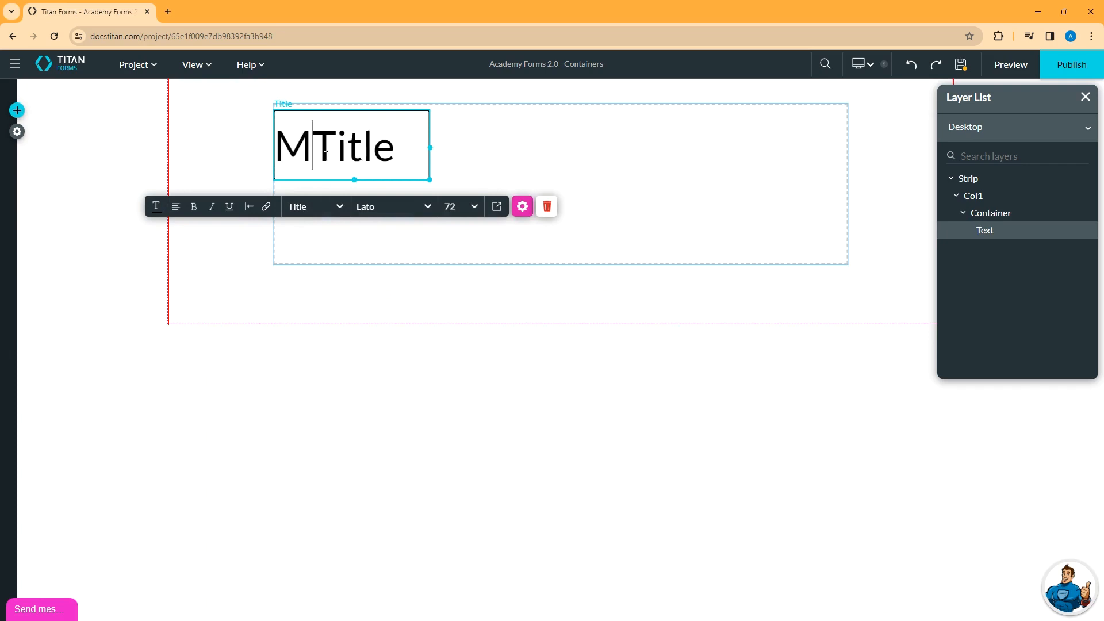
# - Finish the 'My Title' heading text and move it to the container's left edge
pyautogui.click(500, 185)
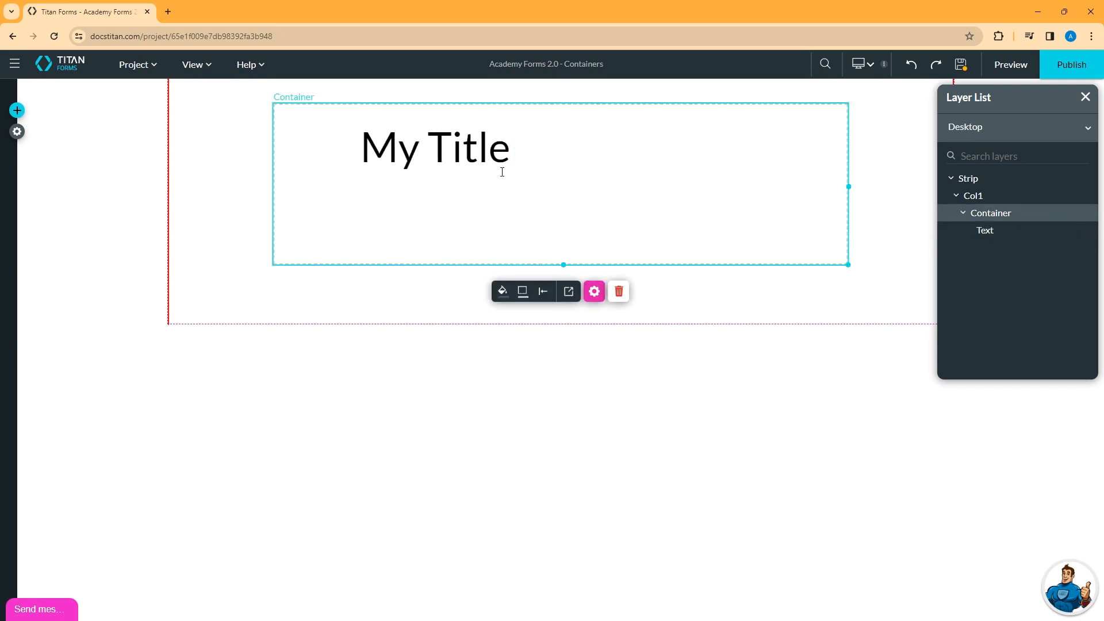
pyautogui.click(483, 160)
pyautogui.moveTo(483, 161); pyautogui.dragTo(391, 168)
# - Add a Media Image showing the TITAN picture and stretch the container down to the strip bottom
pyautogui.click(17, 112)
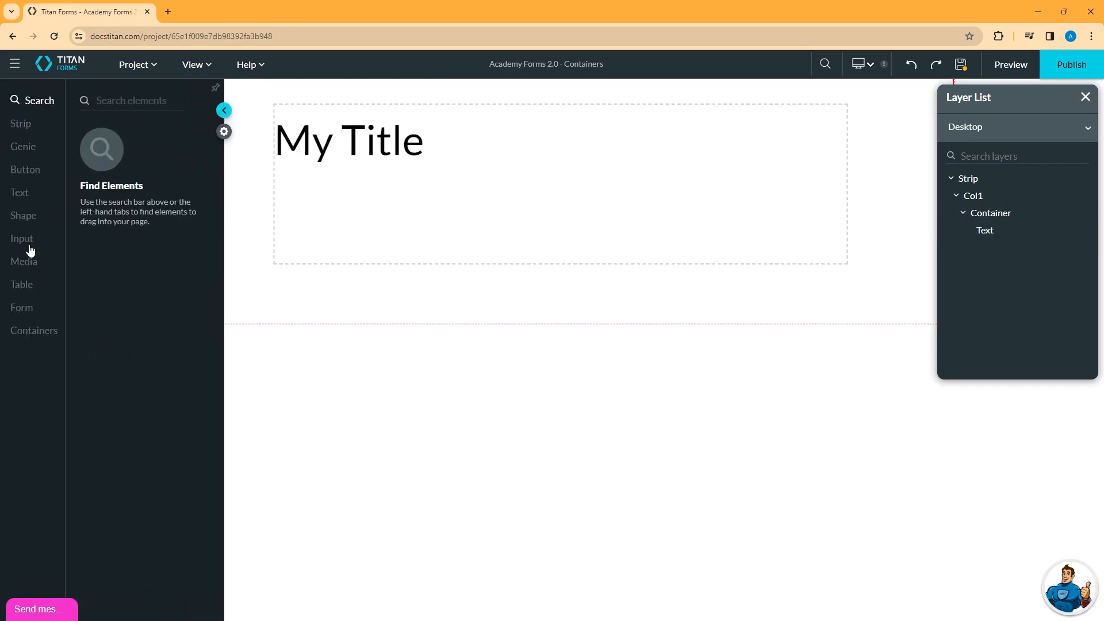
pyautogui.click(23, 262)
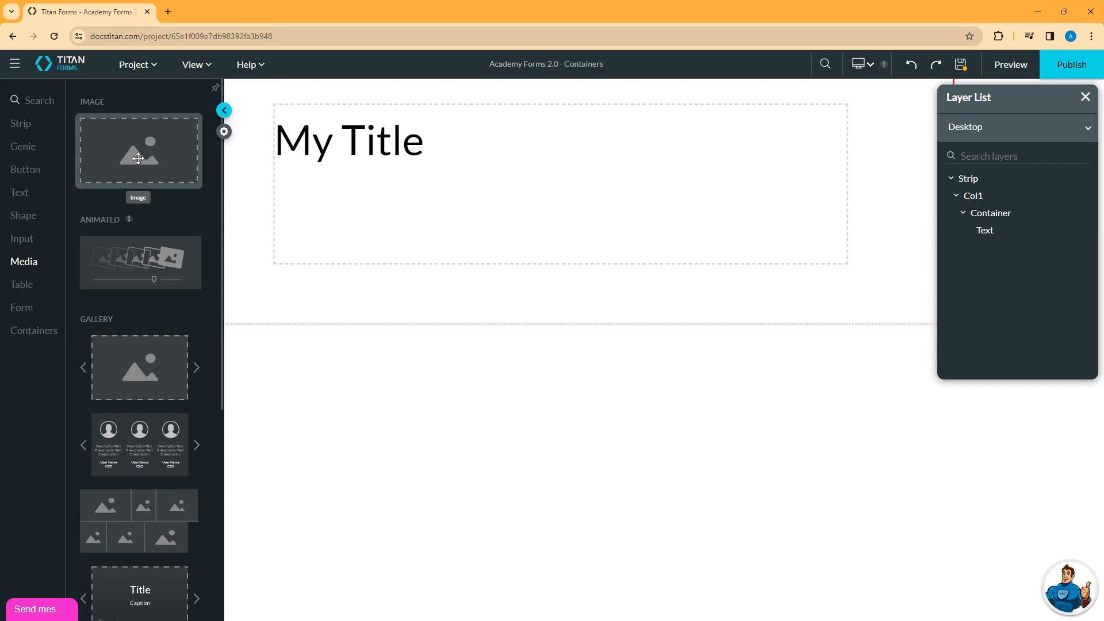
pyautogui.moveTo(139, 151); pyautogui.dragTo(564, 156)
pyautogui.click(586, 295)
pyautogui.click(646, 455)
pyautogui.moveTo(561, 264); pyautogui.dragTo(559, 305)
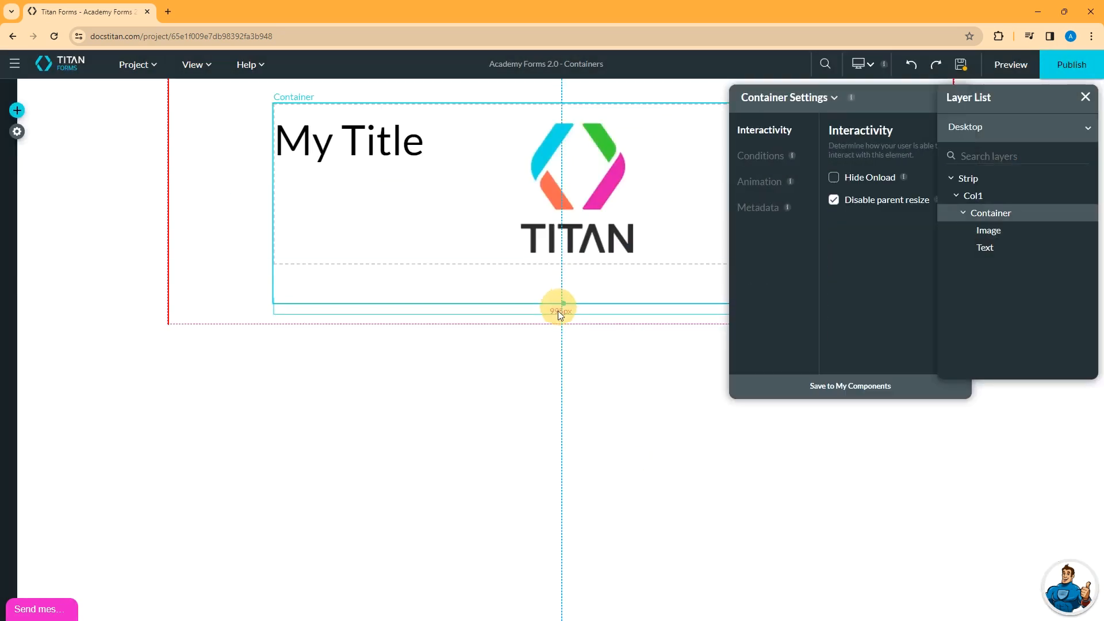
# - Drag a Primary Button from the button elements into the container
pyautogui.click(17, 110)
pyautogui.click(25, 169)
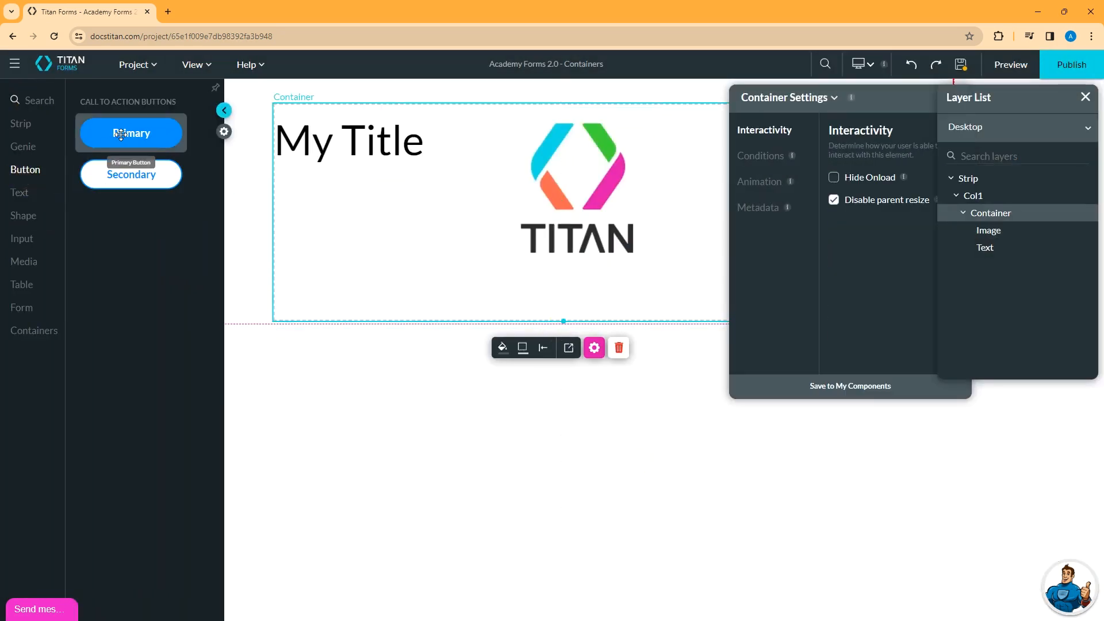
pyautogui.moveTo(131, 133); pyautogui.dragTo(407, 299)
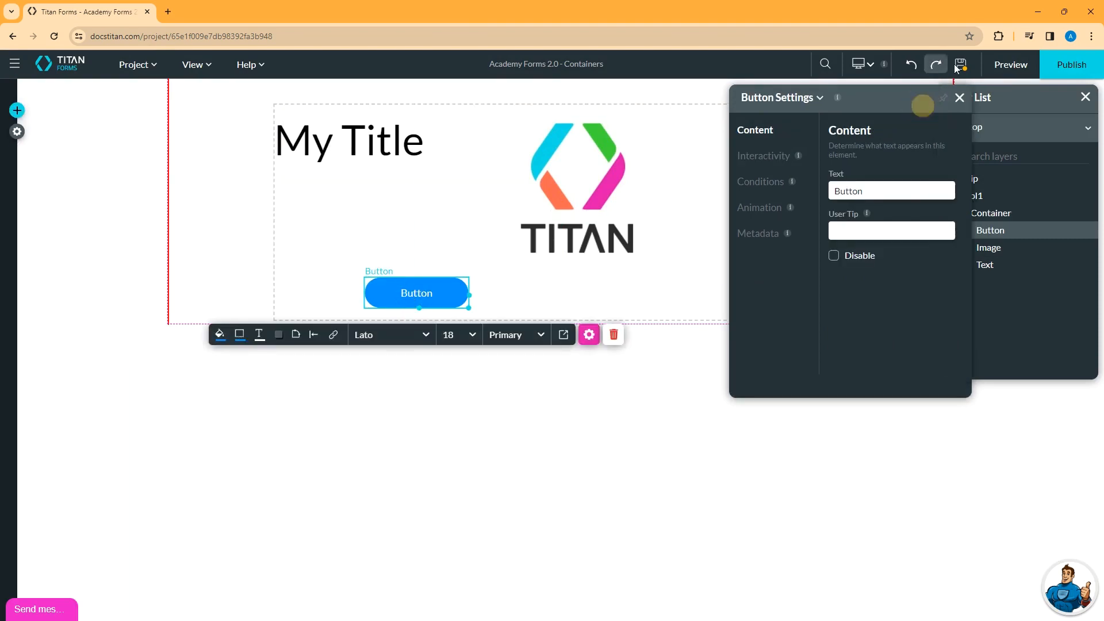
# - Select the strip column, close its settings, and shift the container's position on the strip
pyautogui.click(17, 110)
pyautogui.click(239, 177)
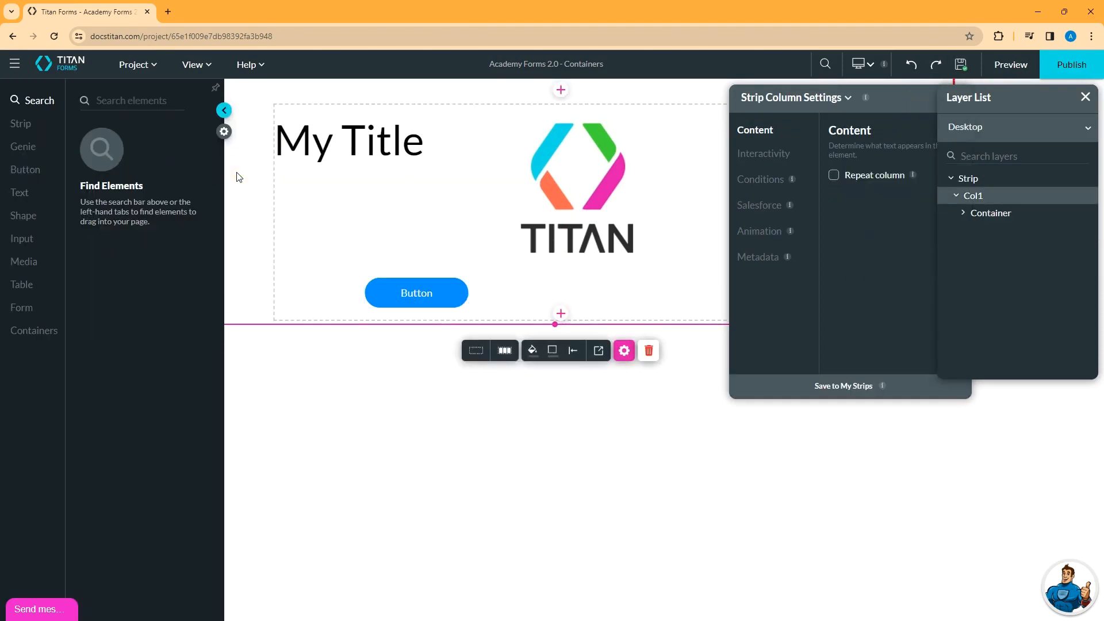
pyautogui.click(223, 110)
pyautogui.moveTo(844, 97); pyautogui.dragTo(895, 217)
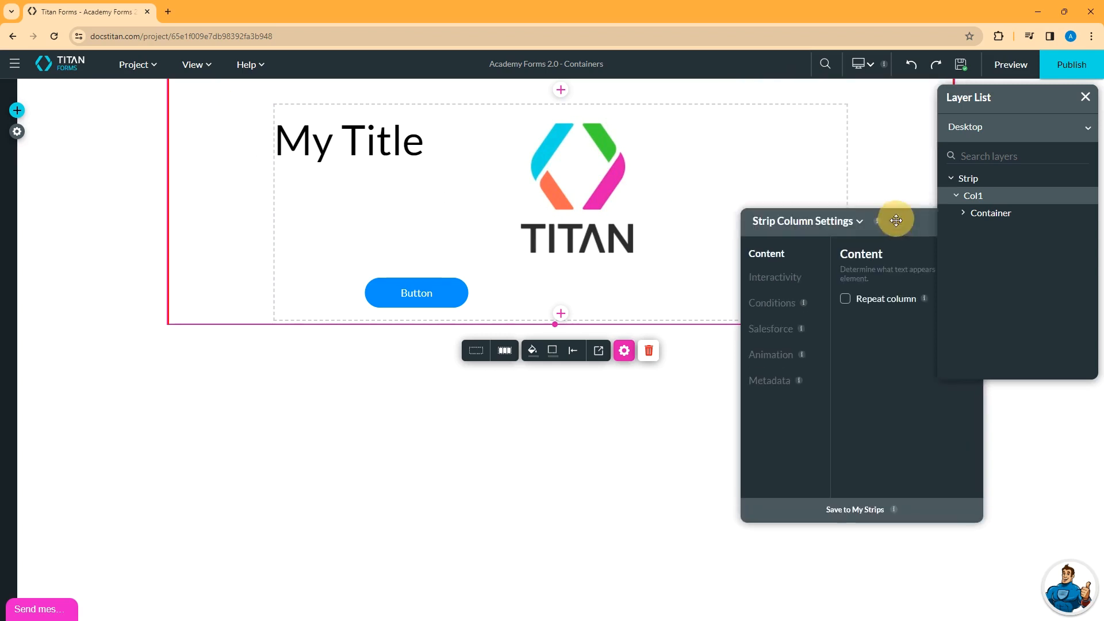
pyautogui.click(968, 219)
pyautogui.click(282, 224)
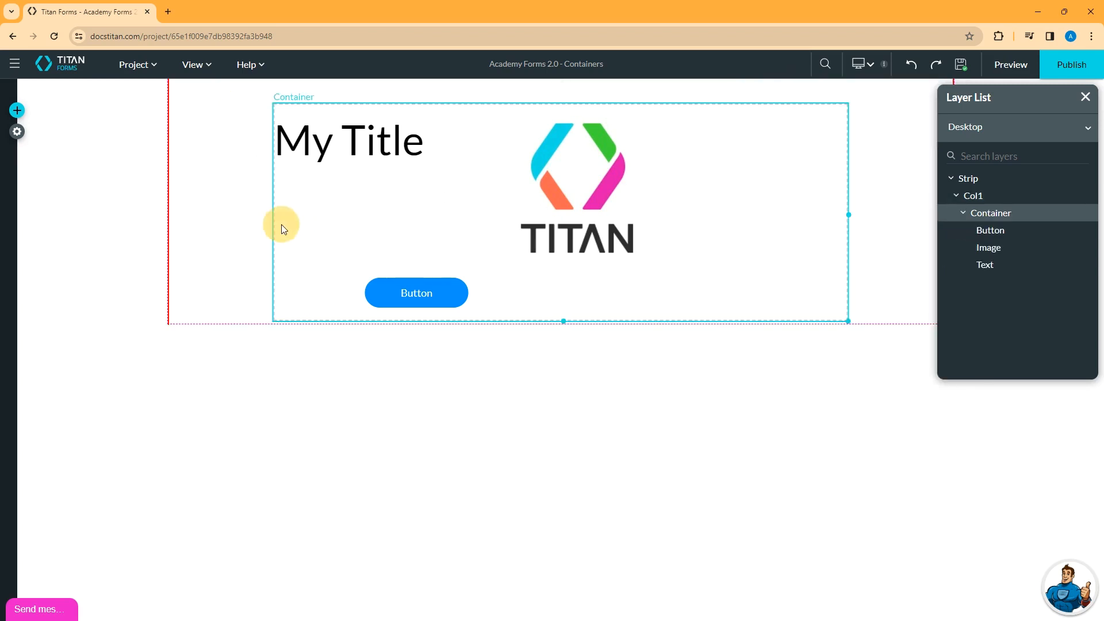
pyautogui.moveTo(316, 219); pyautogui.dragTo(349, 208)
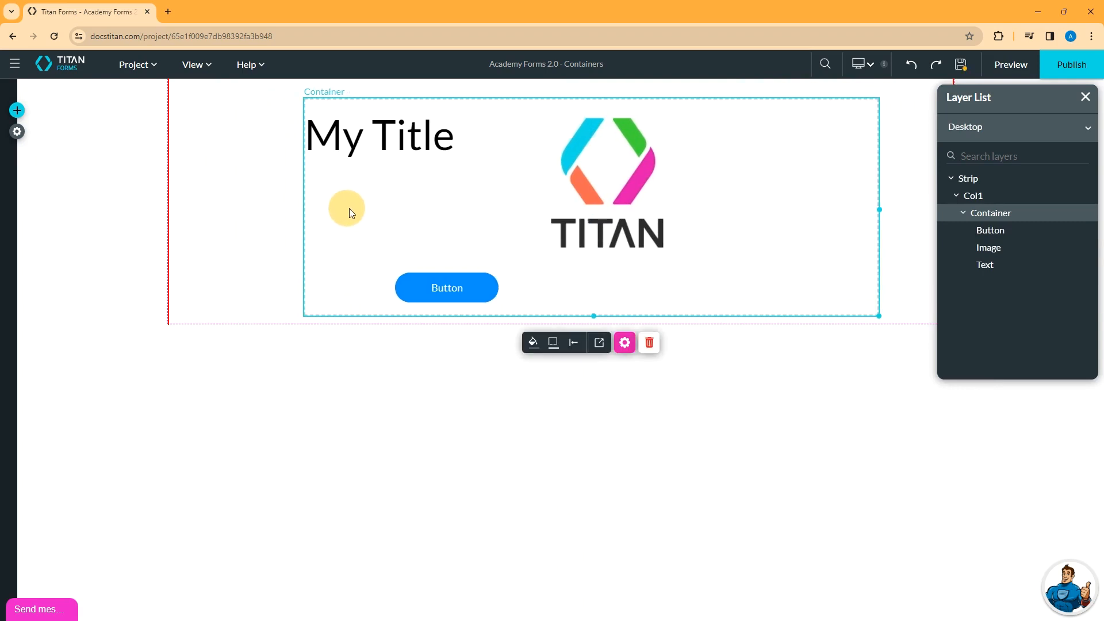
# - Try left alignment on the container, then centre it horizontally
pyautogui.click(572, 343)
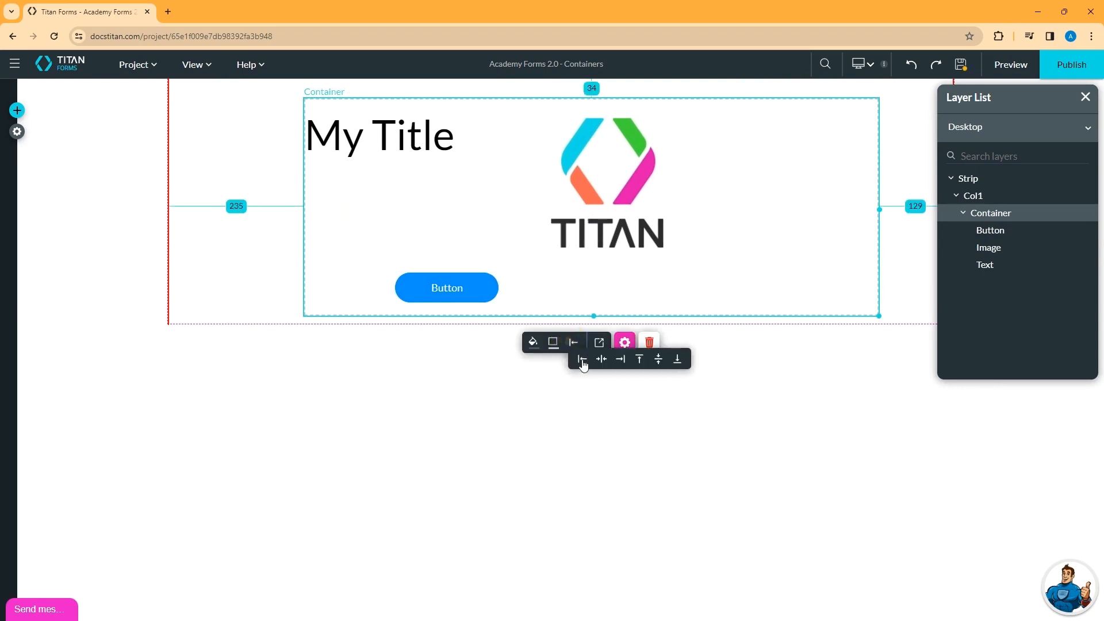
pyautogui.click(582, 358)
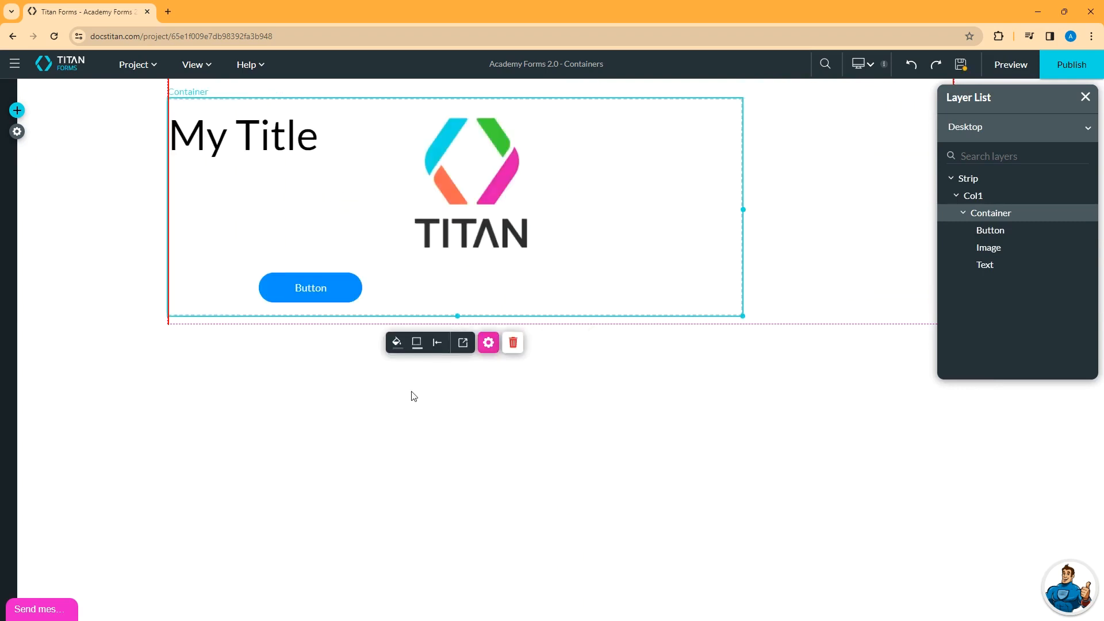
pyautogui.click(437, 342)
pyautogui.click(463, 359)
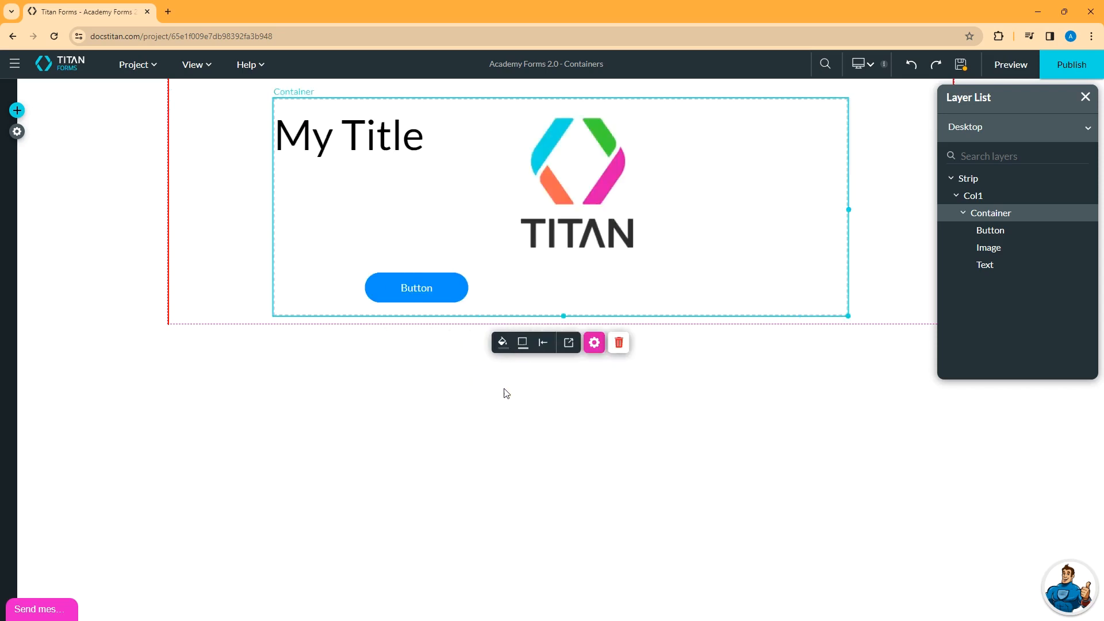
# - Save the container from its settings to My Components as 'sample component'
pyautogui.click(594, 343)
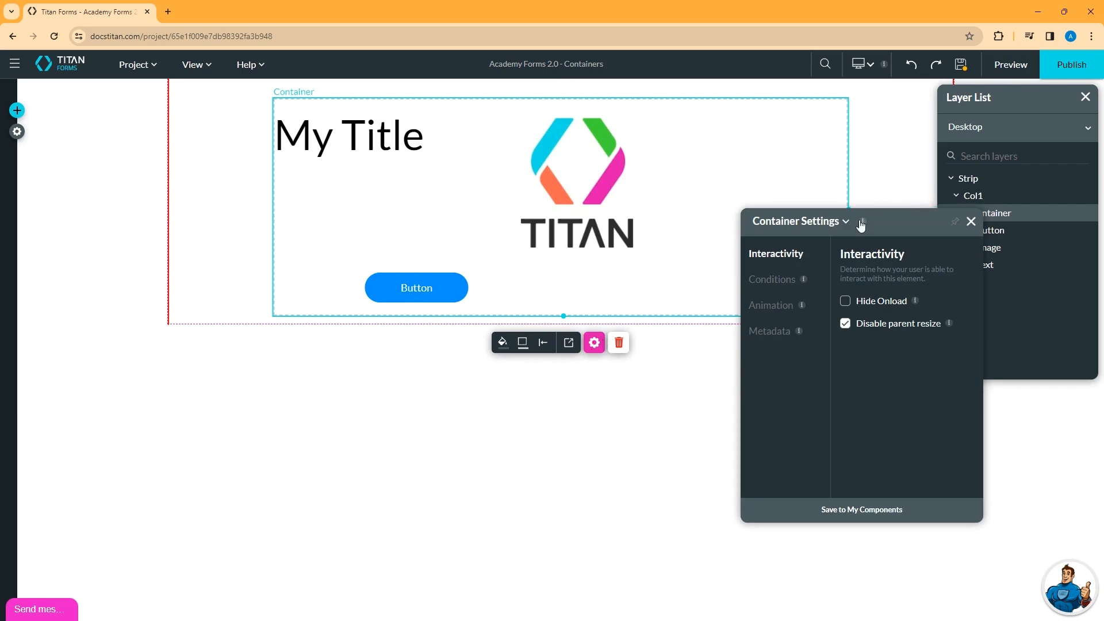
pyautogui.click(853, 513)
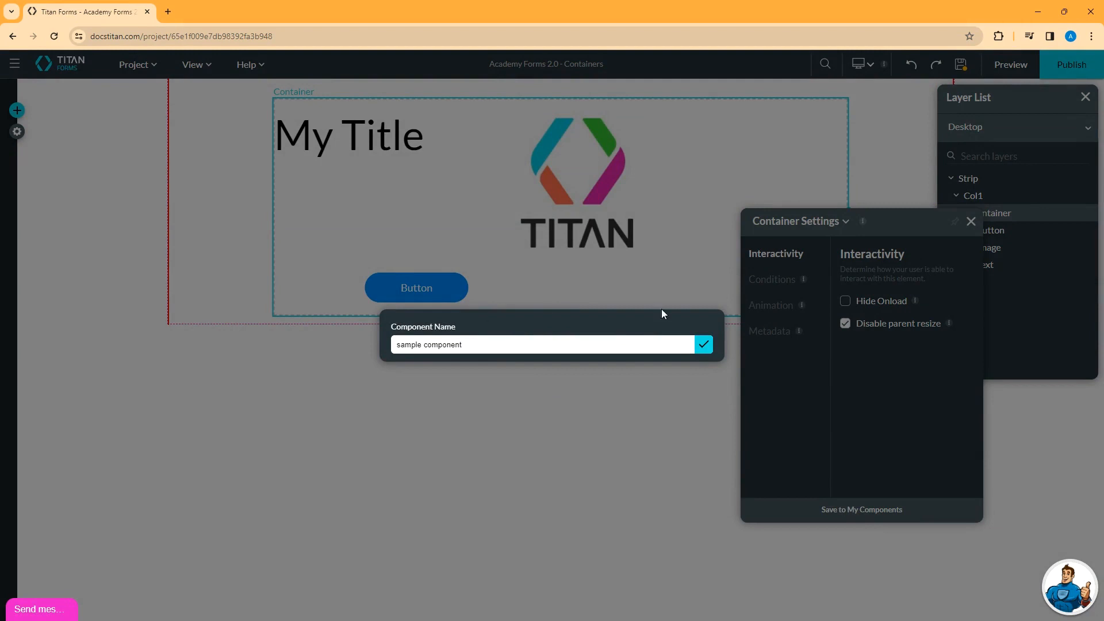
pyautogui.click(705, 347)
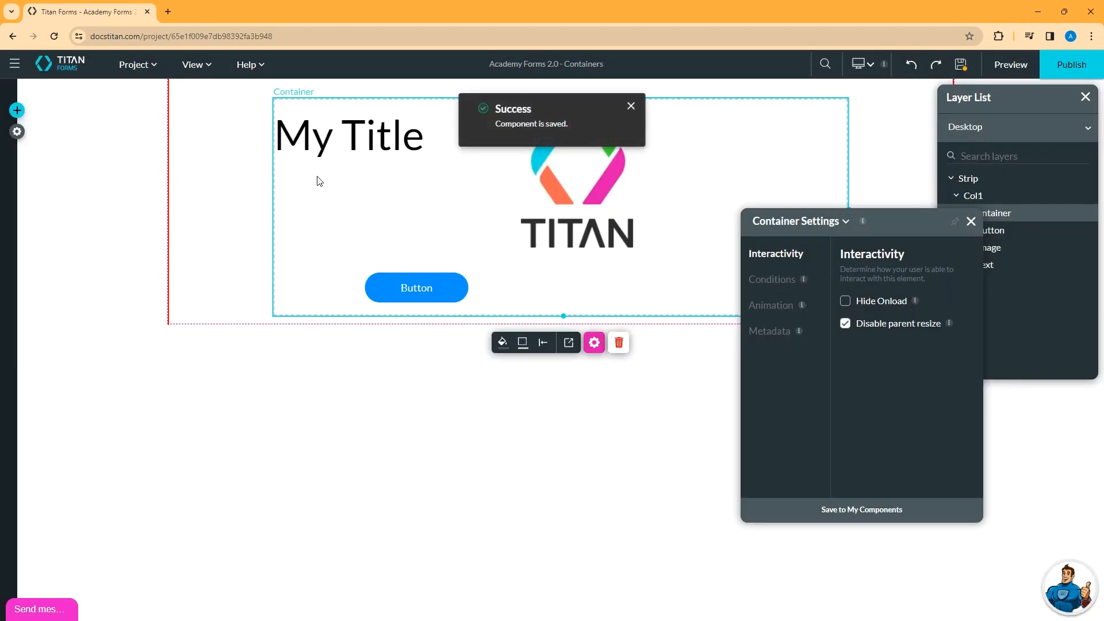
pyautogui.click(218, 210)
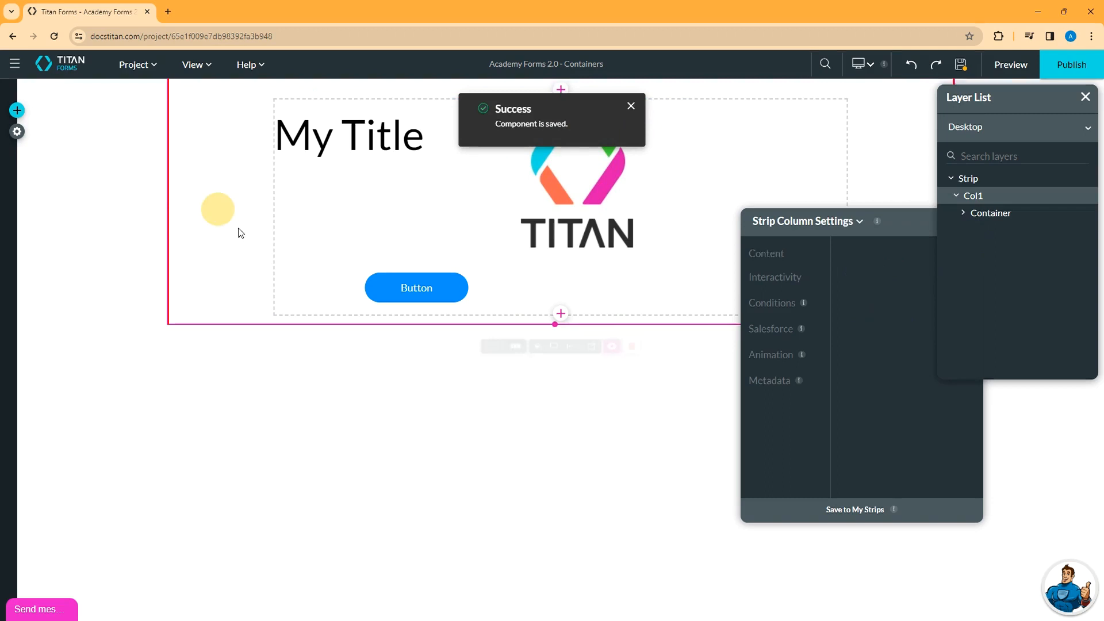
# - Add an empty strip below, then select the container and its new Paragraph text
pyautogui.click(562, 316)
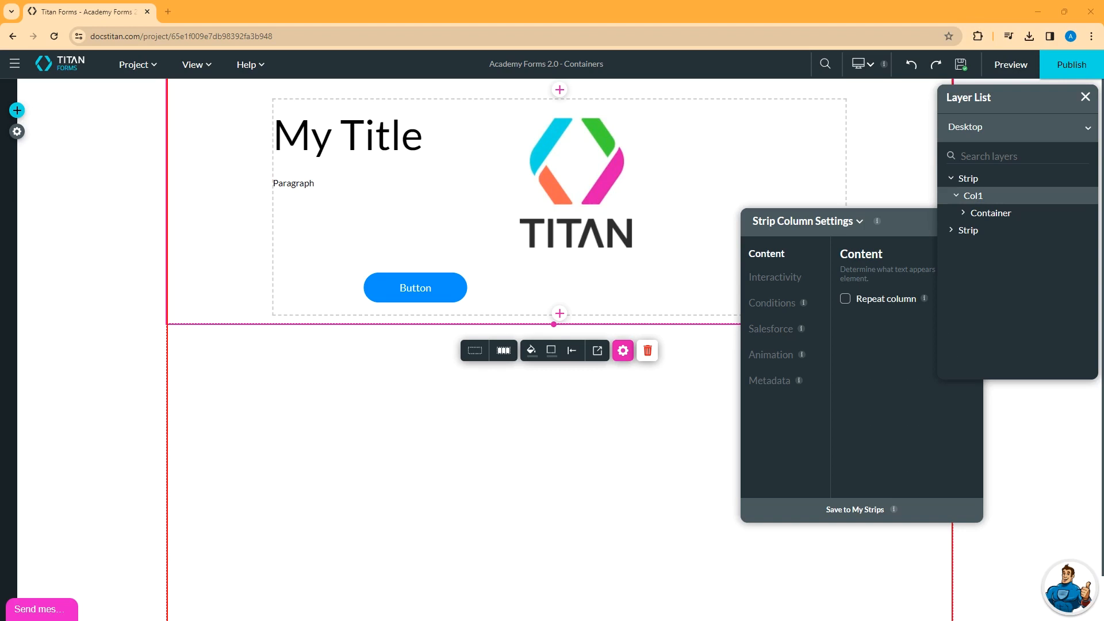
pyautogui.click(290, 269)
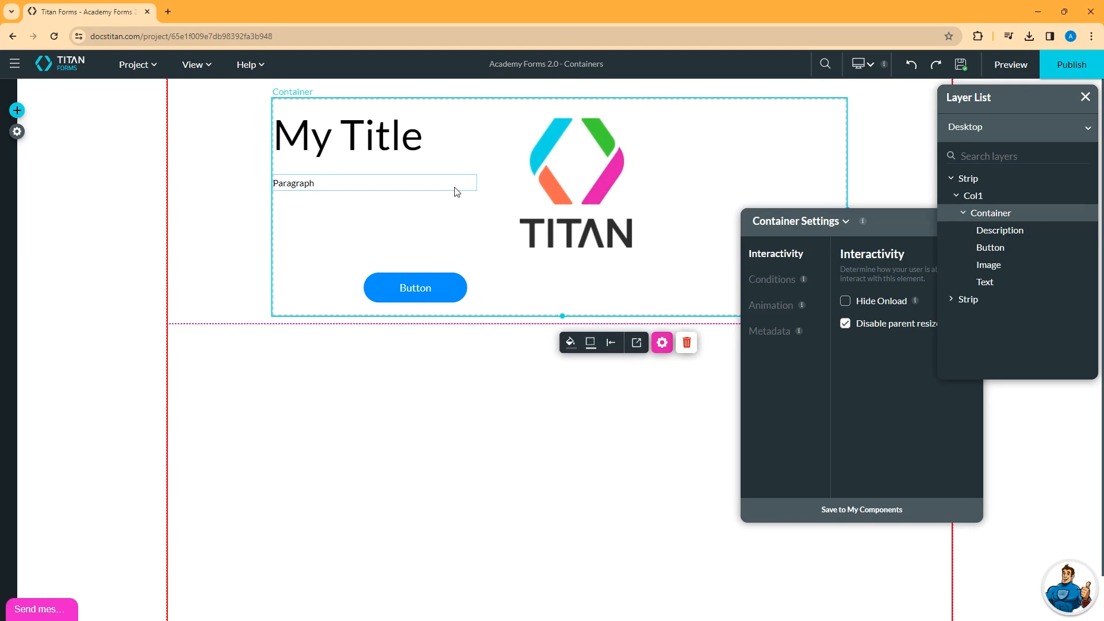
pyautogui.click(336, 189)
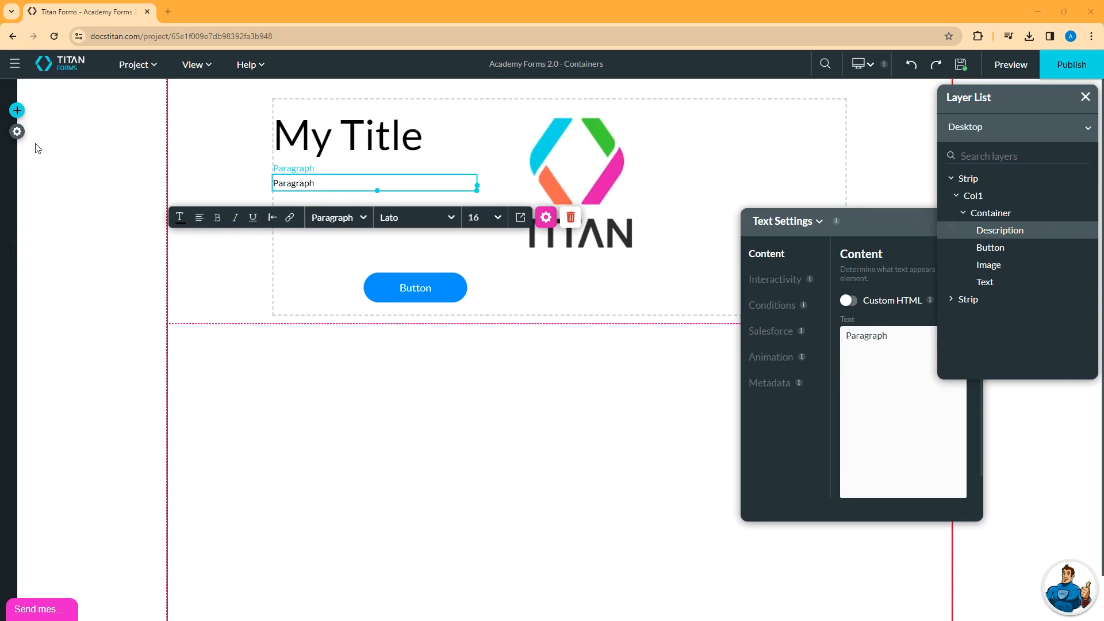
pyautogui.click(17, 132)
pyautogui.click(21, 224)
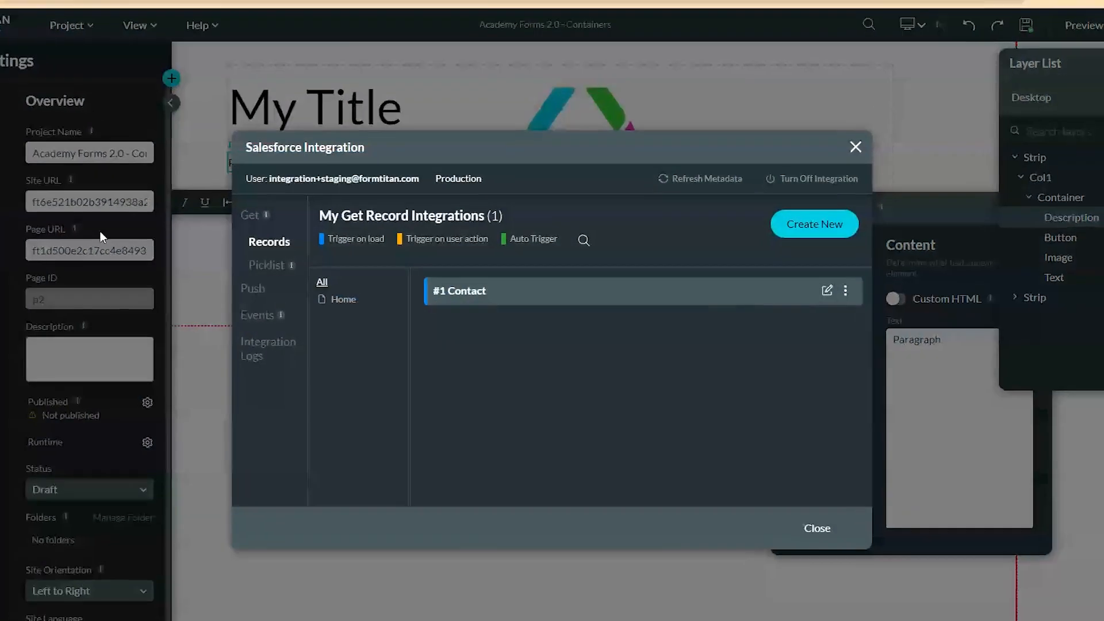
pyautogui.click(835, 288)
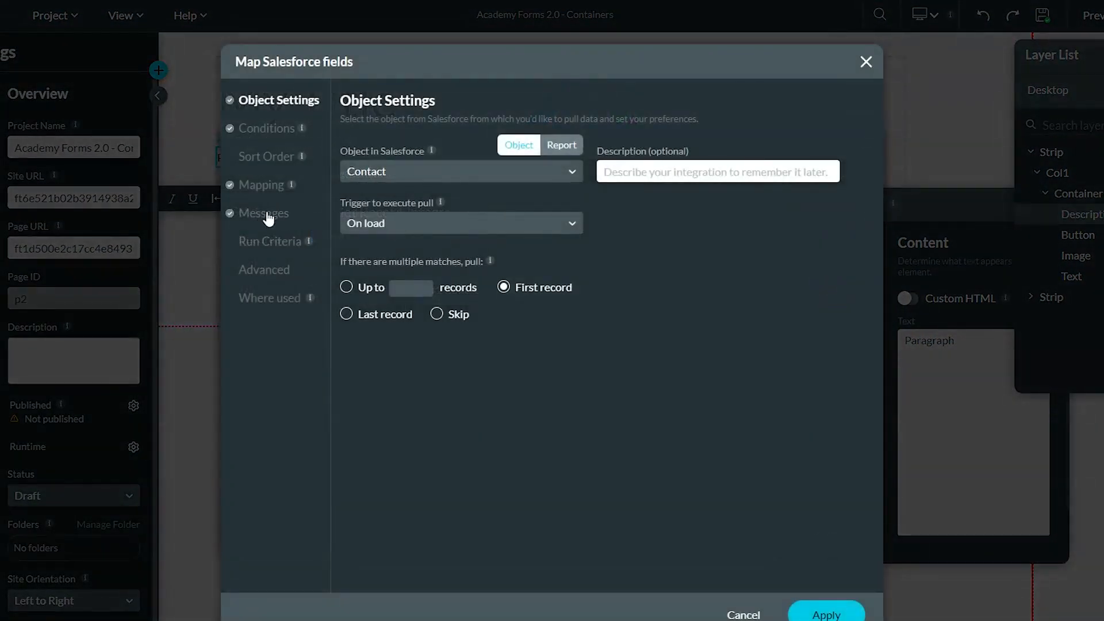
pyautogui.click(262, 185)
pyautogui.click(351, 188)
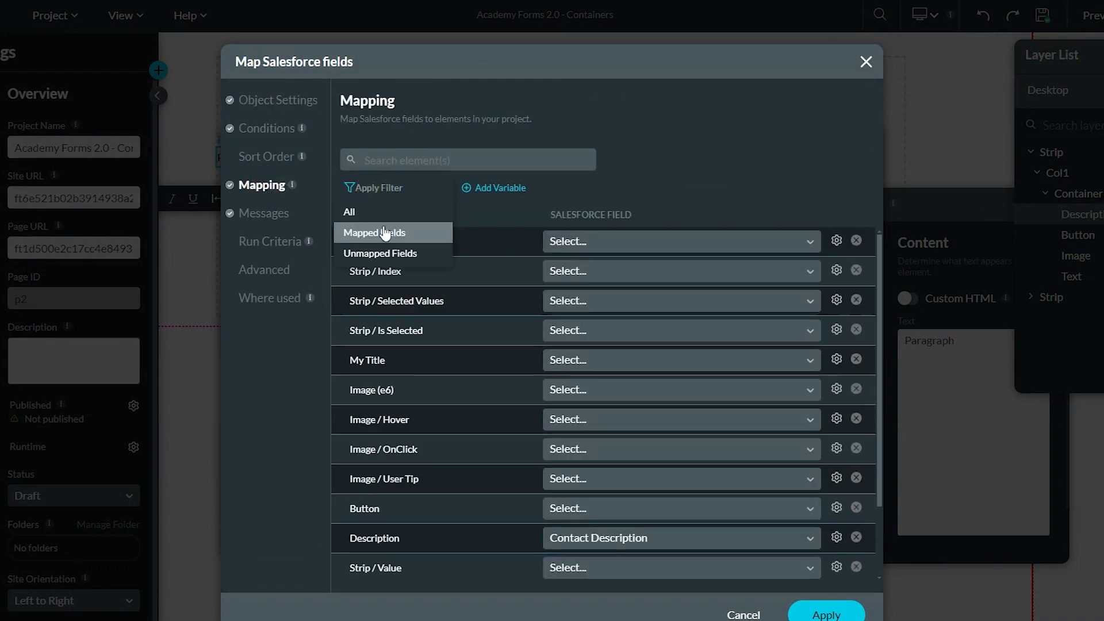
pyautogui.click(380, 232)
pyautogui.click(744, 614)
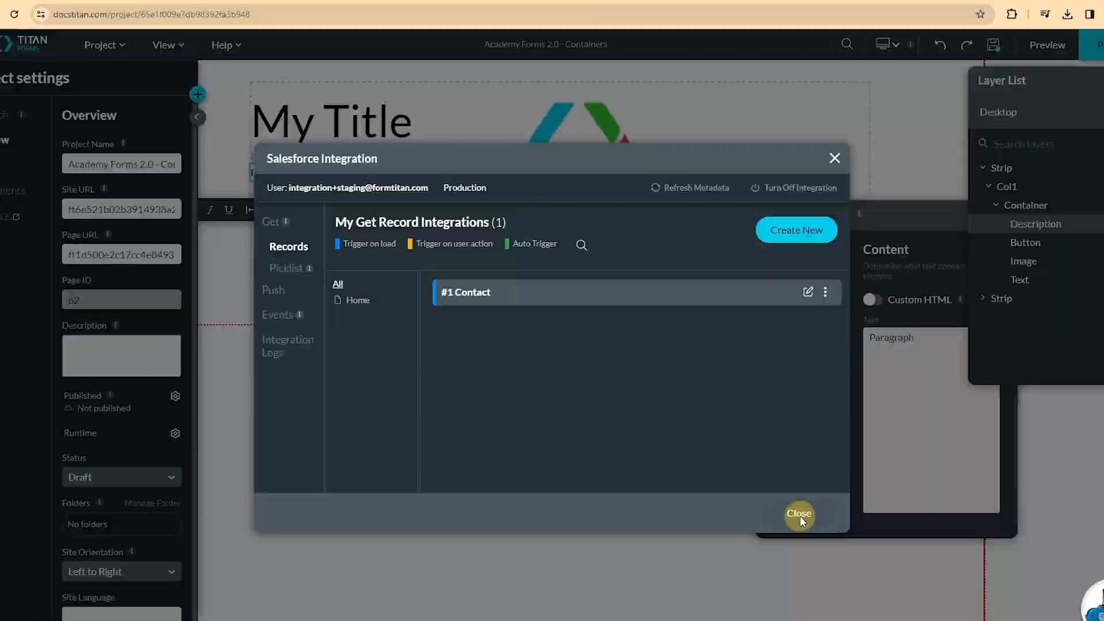
pyautogui.click(827, 536)
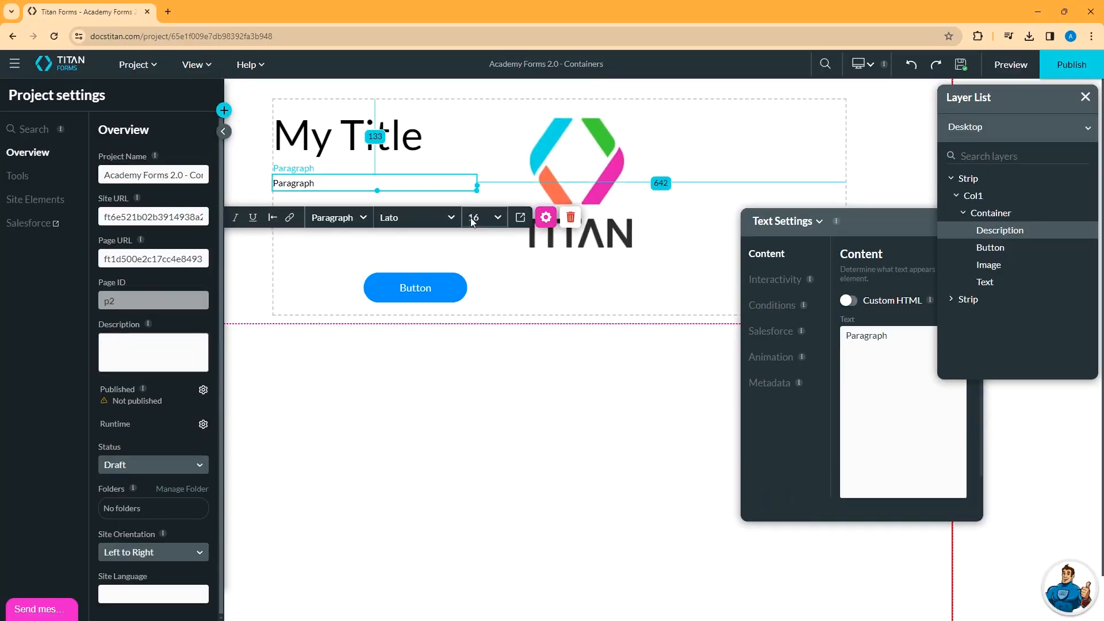
pyautogui.click(157, 95)
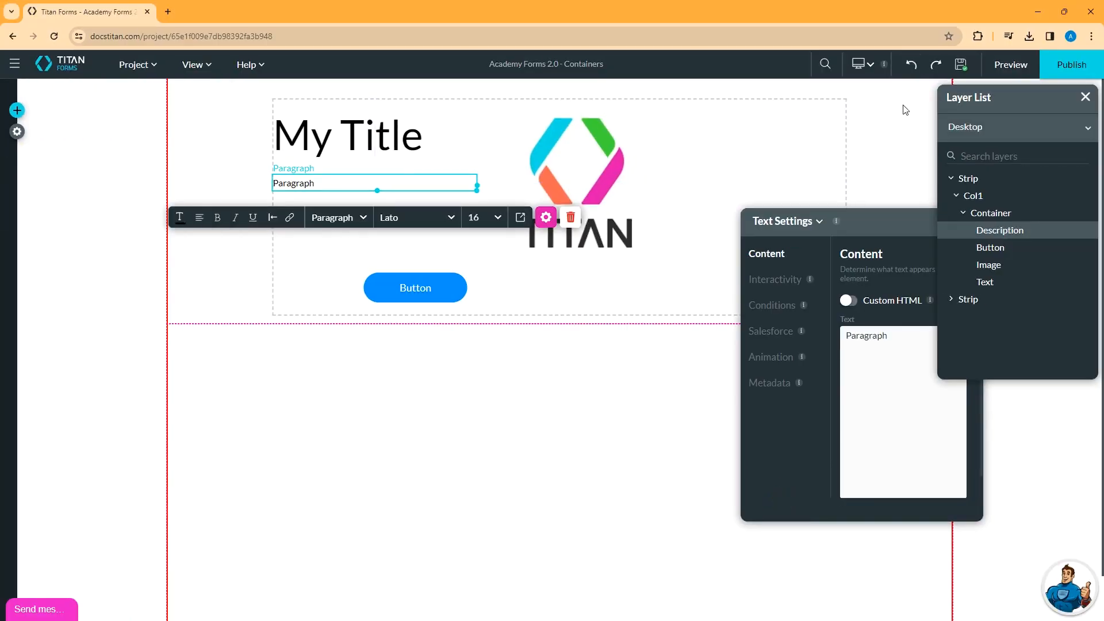
# - Preview the form, widen the paragraph box by dragging its right handle, and preview again
pyautogui.click(1011, 66)
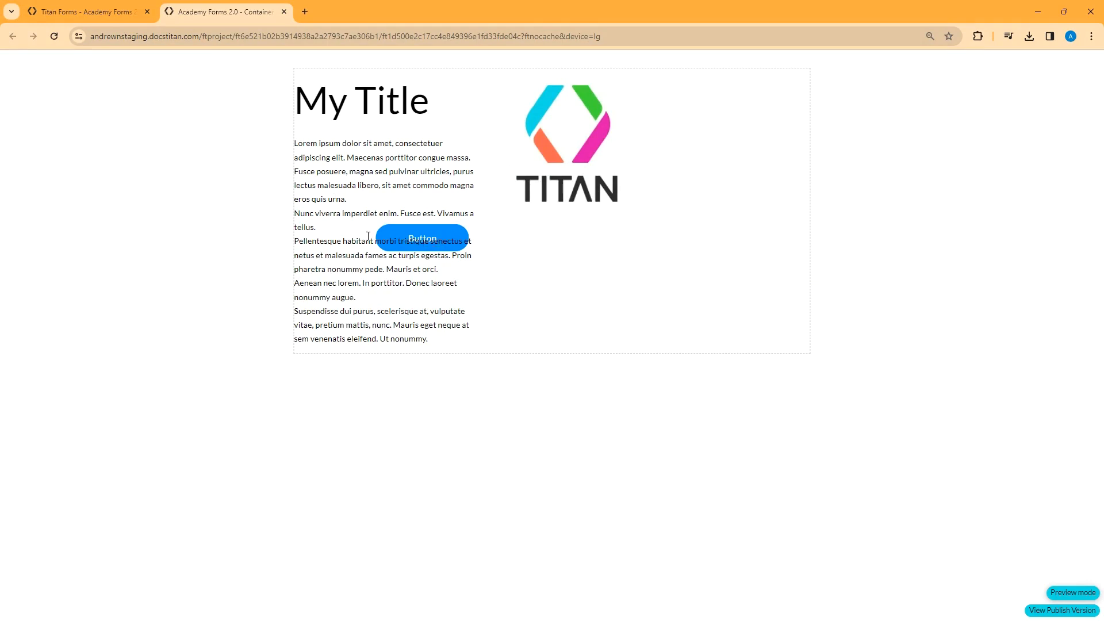
pyautogui.click(284, 12)
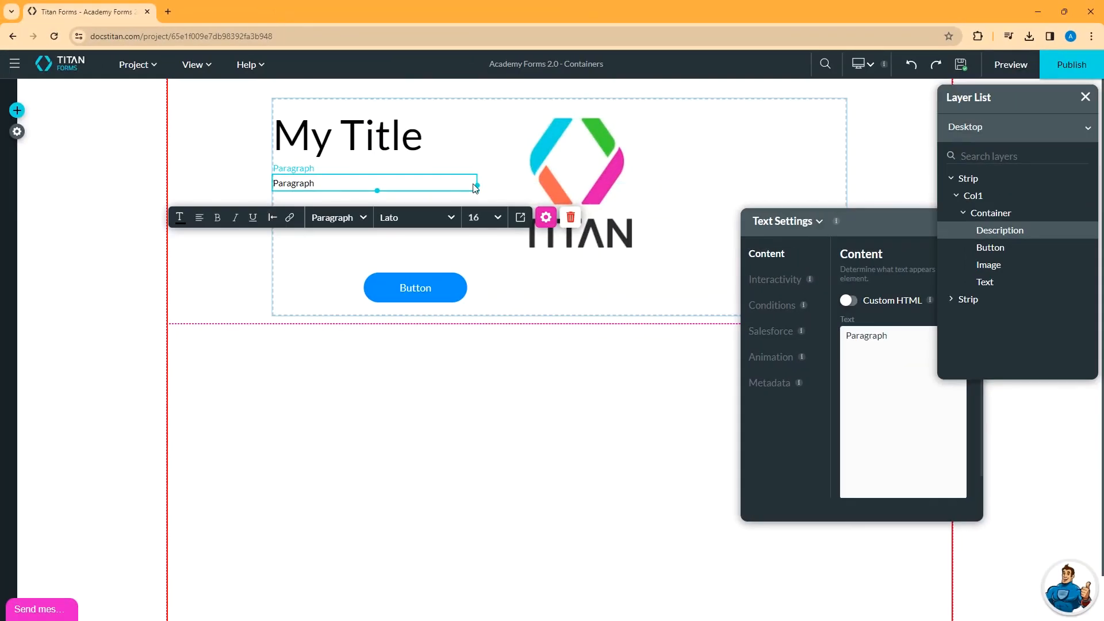
pyautogui.moveTo(476, 185); pyautogui.dragTo(648, 189)
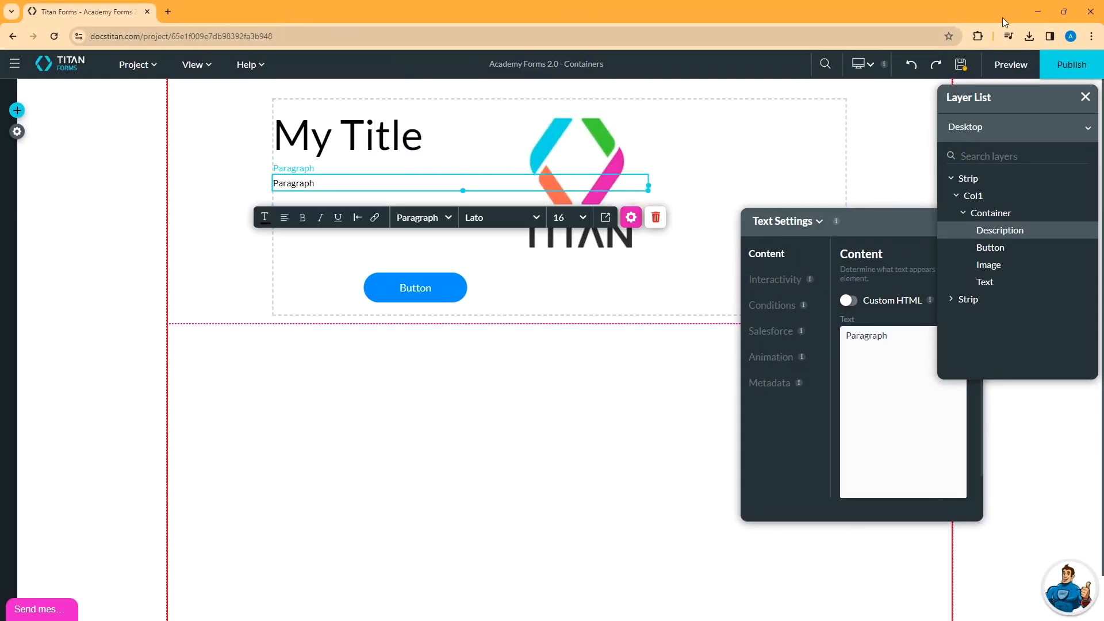
pyautogui.click(1010, 64)
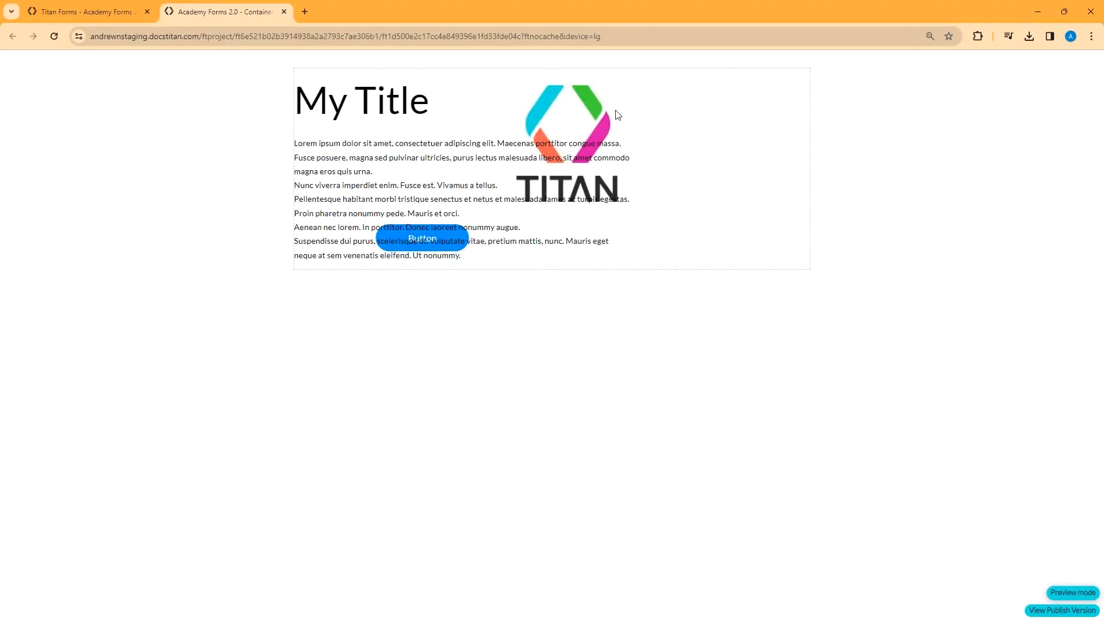
pyautogui.click(284, 12)
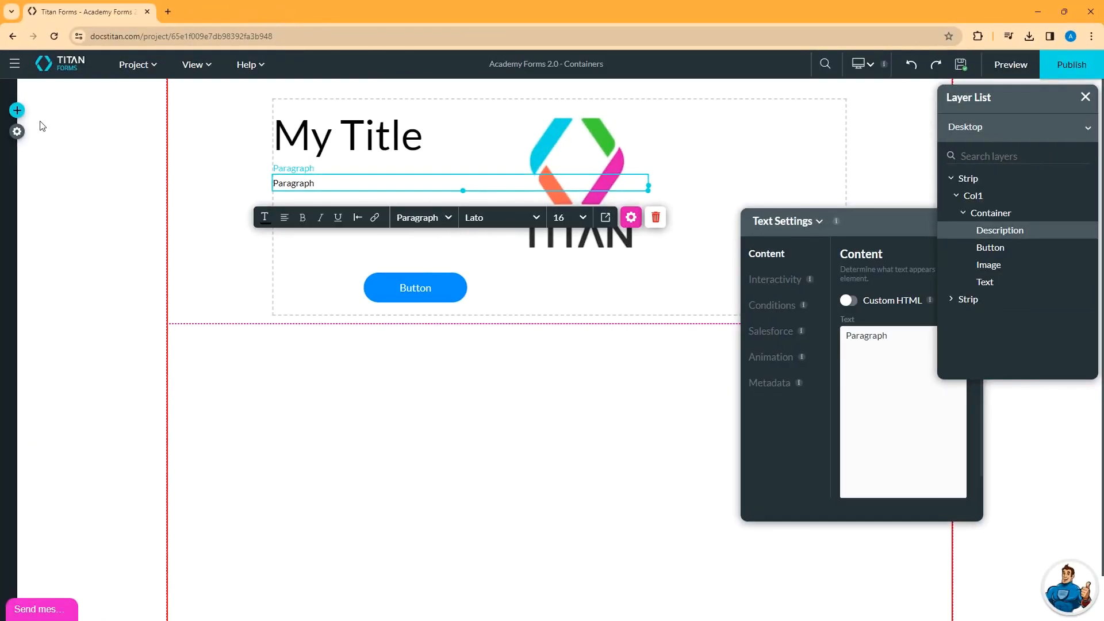
# - Add an Auto Fit Container from Containers below the existing content
pyautogui.click(18, 110)
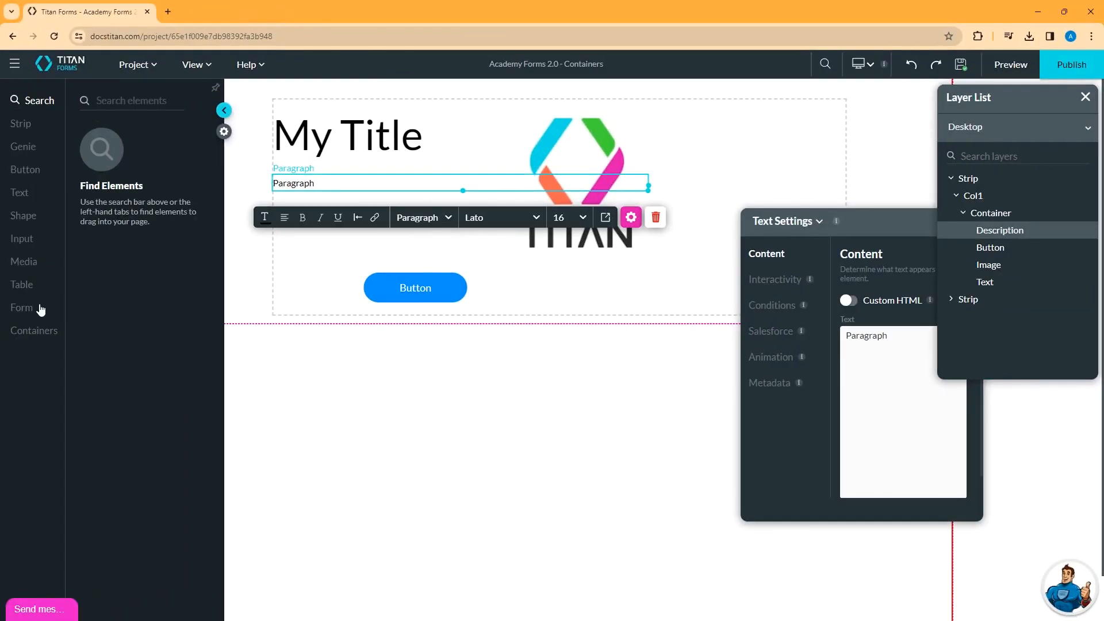
pyautogui.click(33, 330)
pyautogui.moveTo(141, 241); pyautogui.dragTo(763, 384)
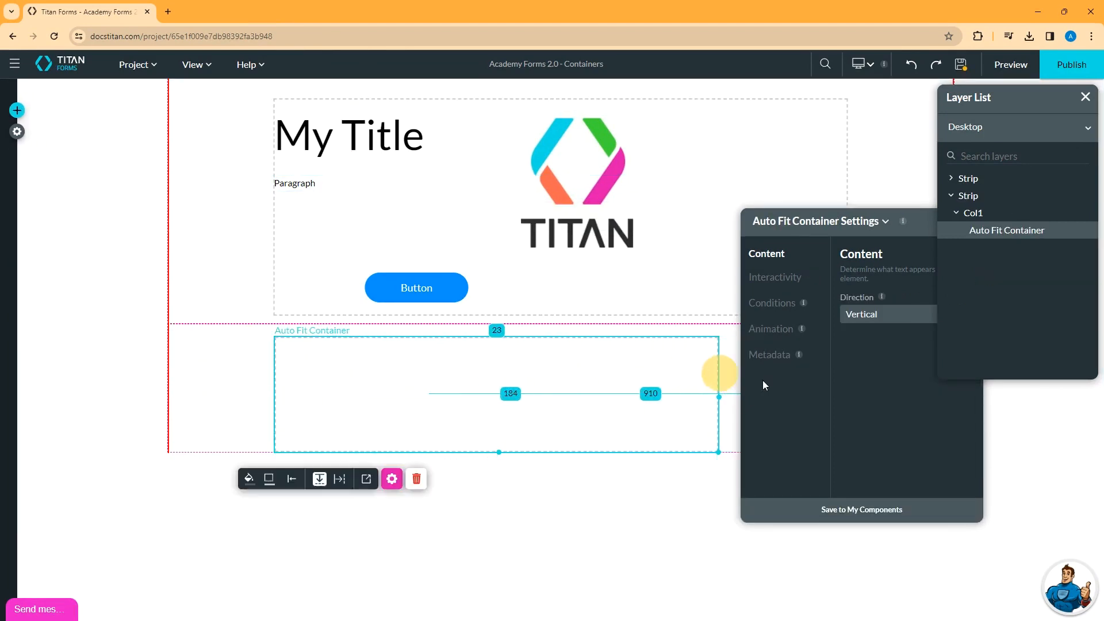
pyautogui.moveTo(931, 223); pyautogui.dragTo(771, 293)
pyautogui.click(815, 291)
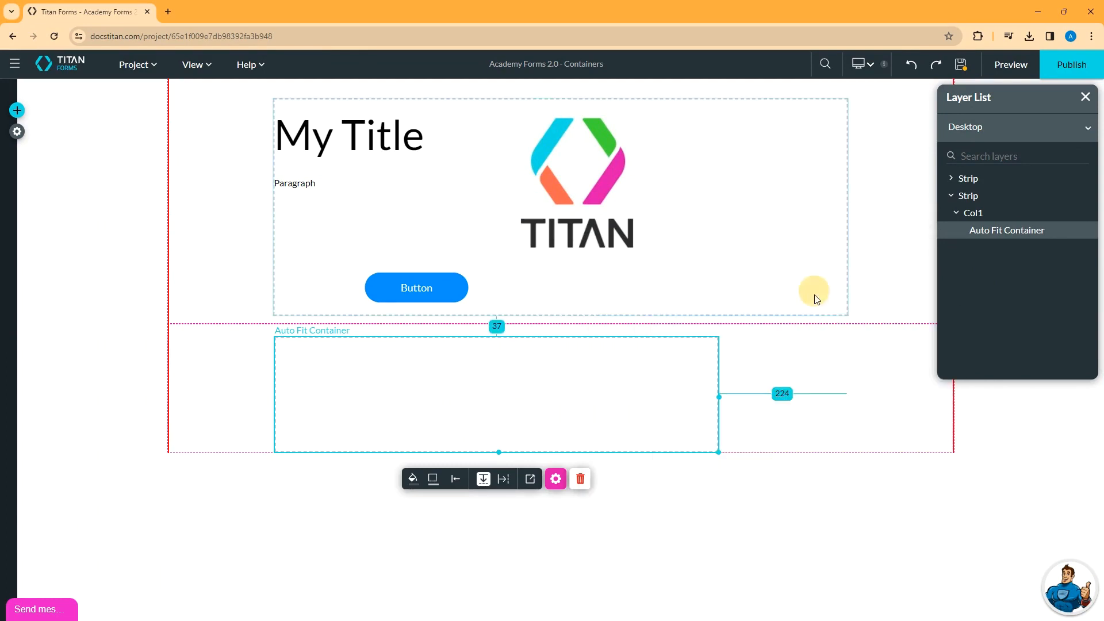
# - Move My Title, the paragraph, TITAN logo and button into the enlarged Auto Fit Container
pyautogui.moveTo(349, 138); pyautogui.dragTo(320, 389)
pyautogui.click(693, 395)
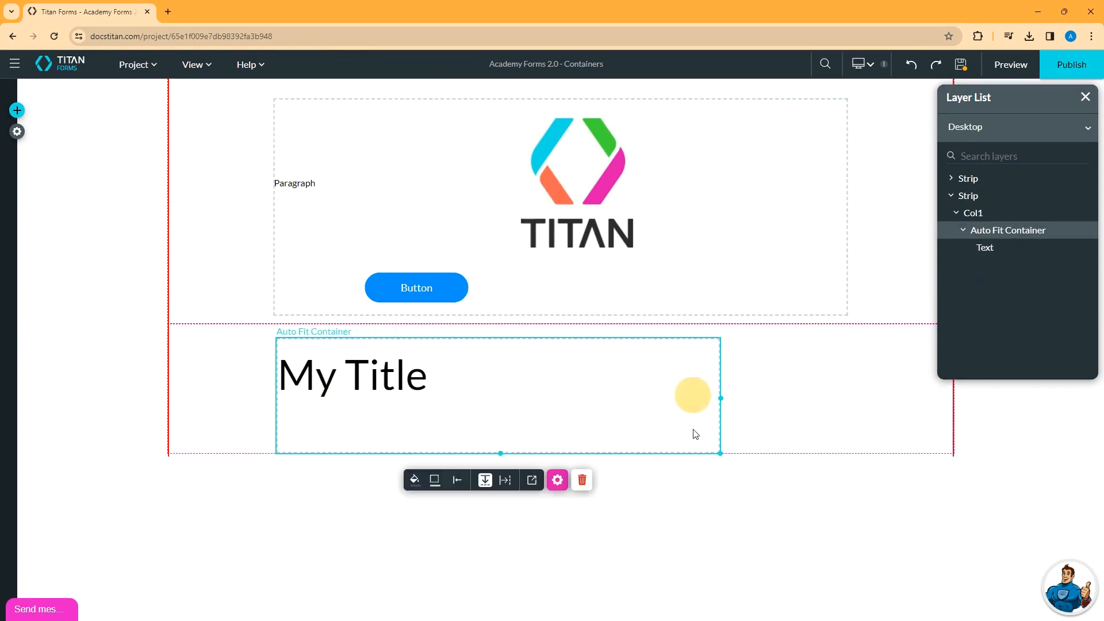
pyautogui.moveTo(720, 398); pyautogui.dragTo(853, 379)
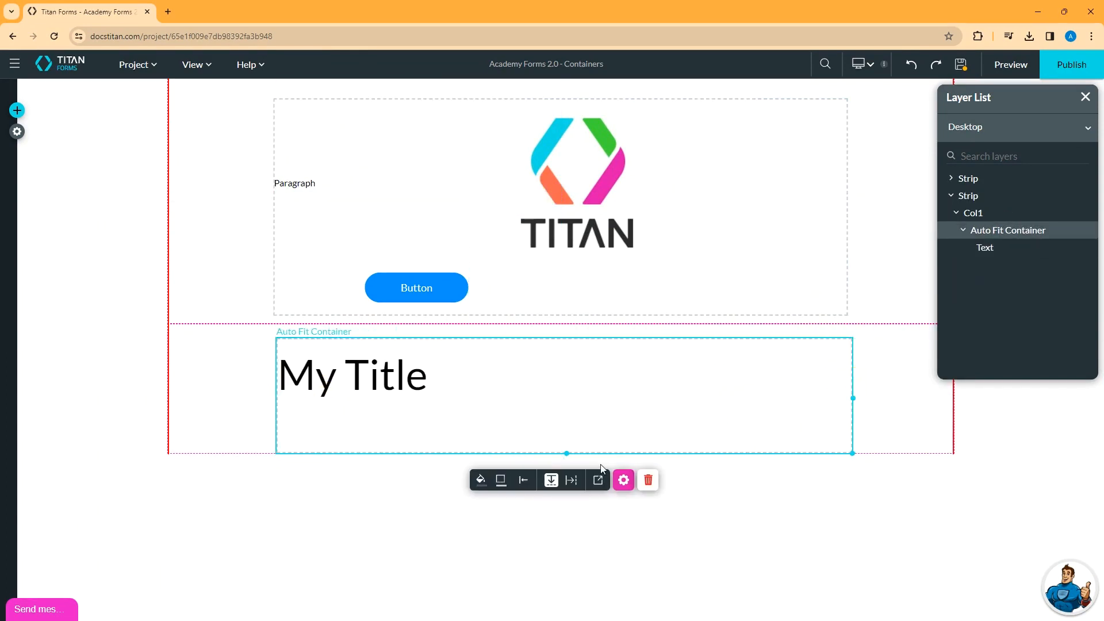
pyautogui.moveTo(568, 452); pyautogui.dragTo(571, 561)
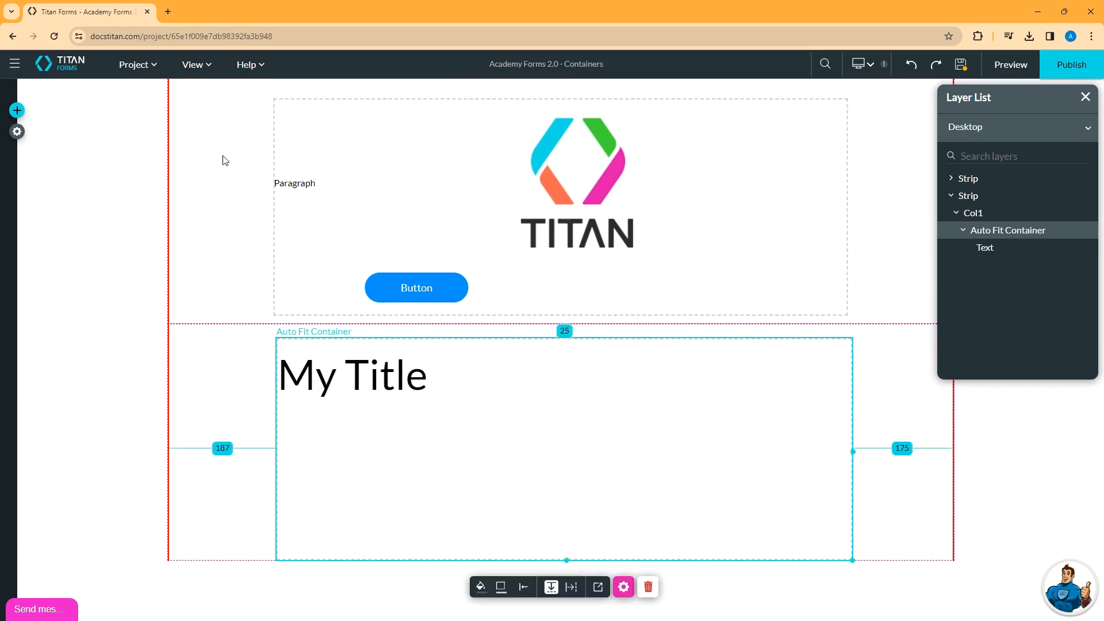
pyautogui.moveTo(308, 199); pyautogui.dragTo(356, 422)
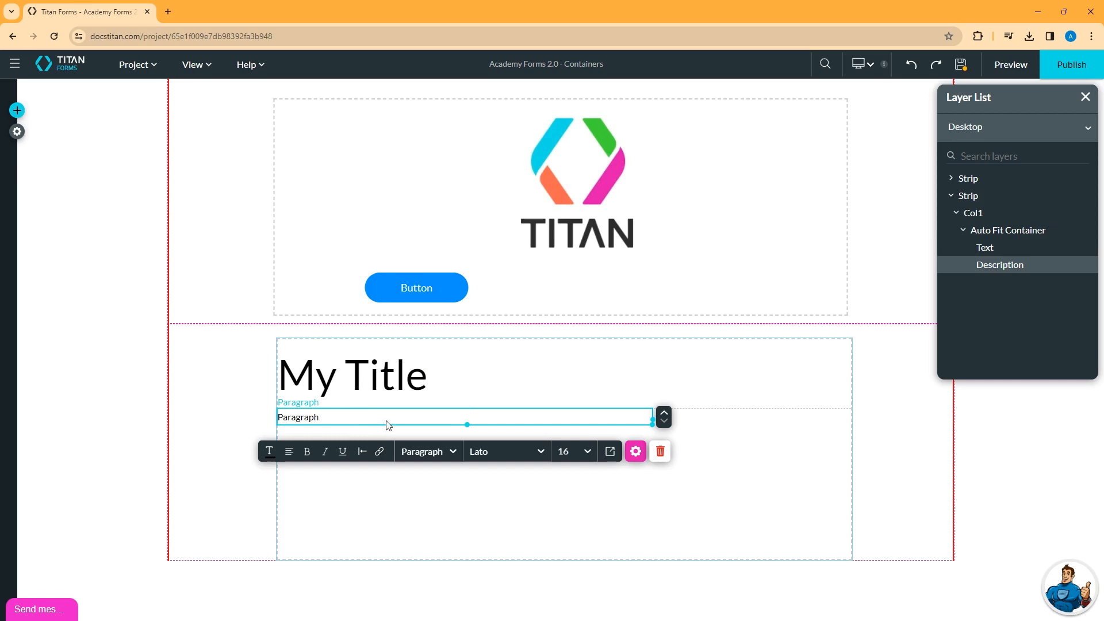
pyautogui.moveTo(550, 184); pyautogui.dragTo(362, 484)
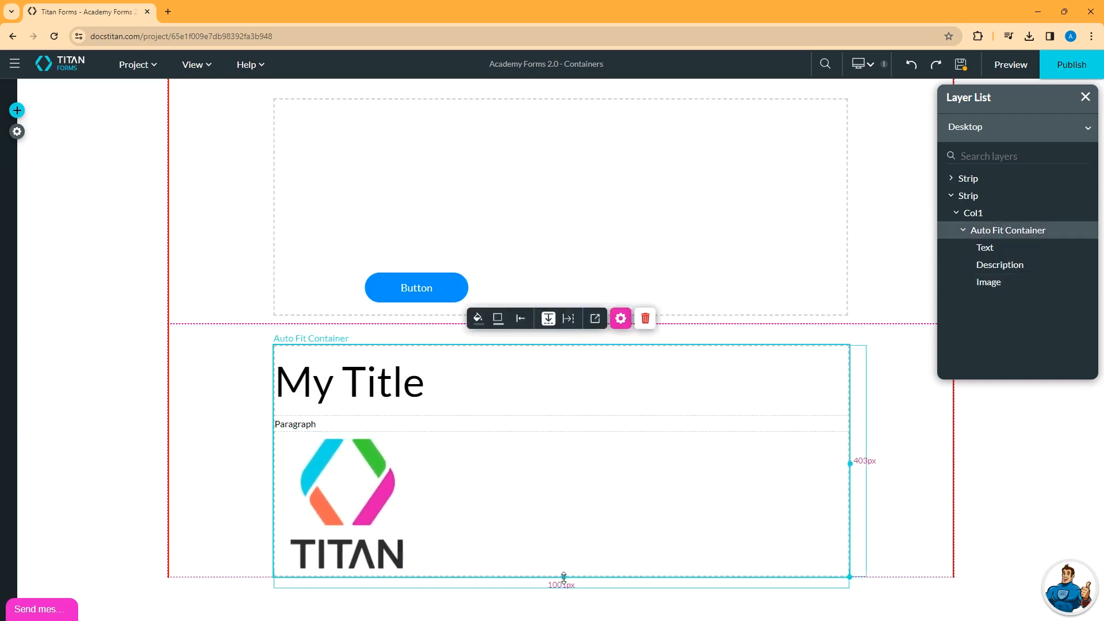
pyautogui.moveTo(564, 577); pyautogui.dragTo(568, 614)
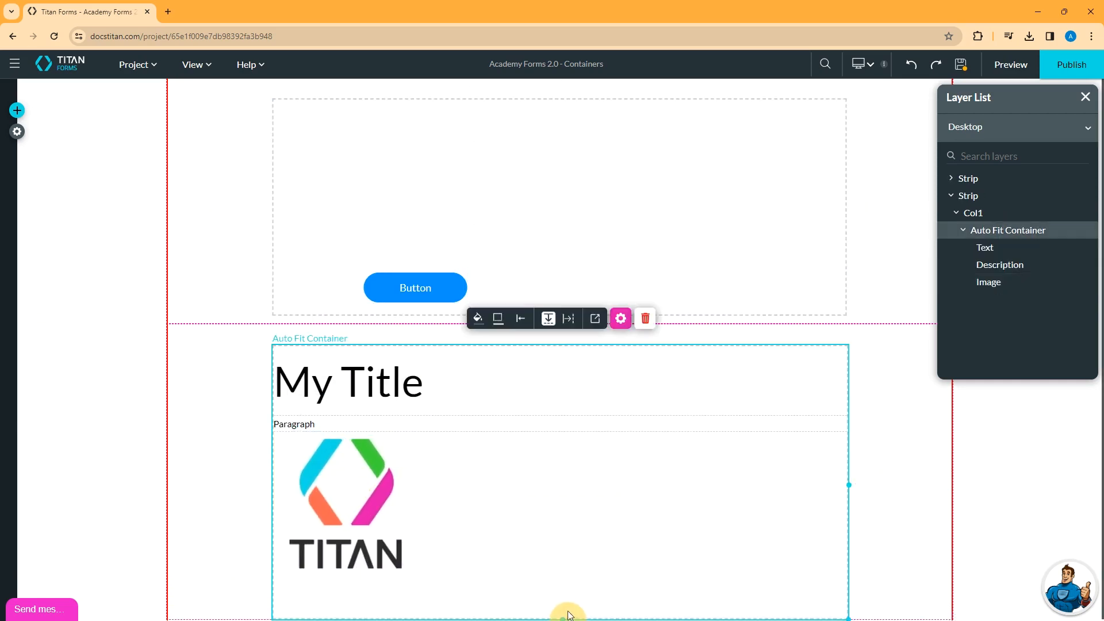
pyautogui.moveTo(415, 287); pyautogui.dragTo(414, 603)
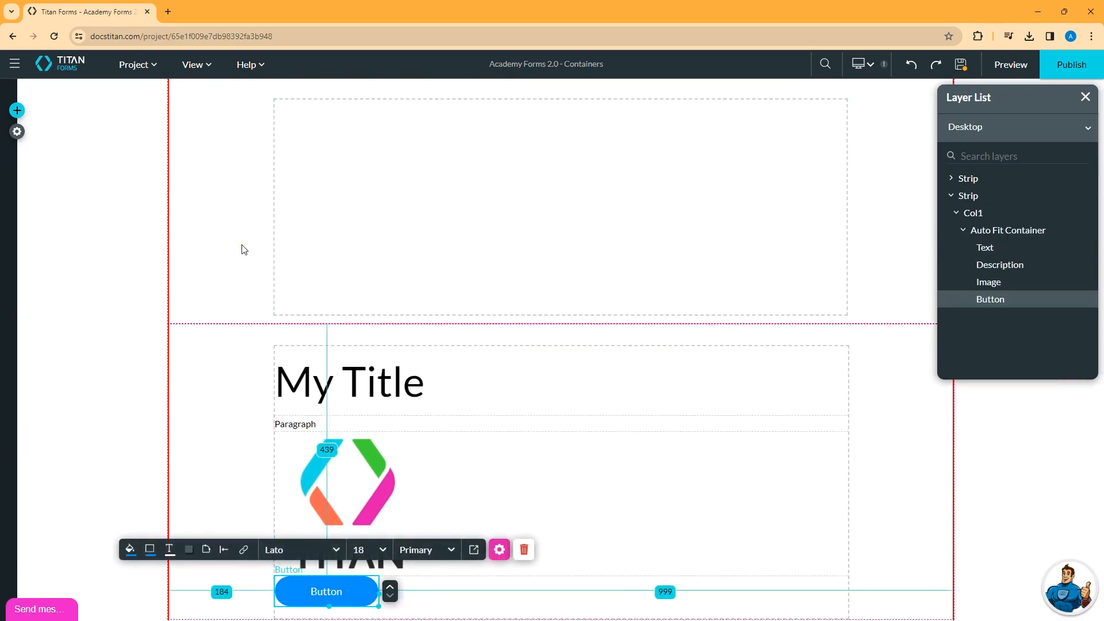
# - Delete the emptied top strip
pyautogui.click(223, 233)
pyautogui.click(648, 351)
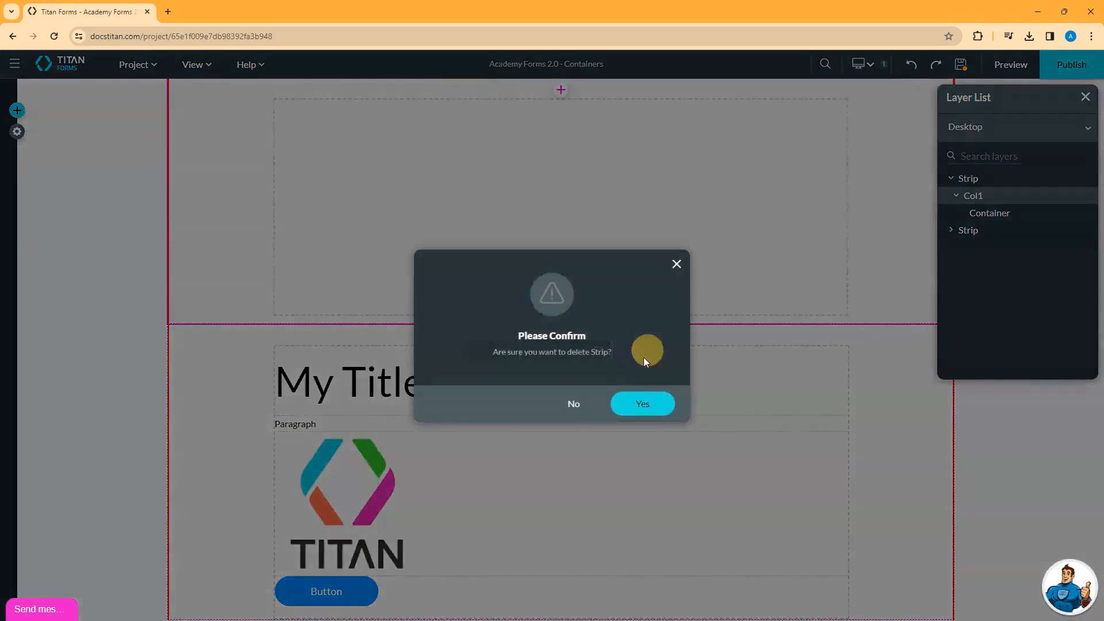
pyautogui.click(650, 405)
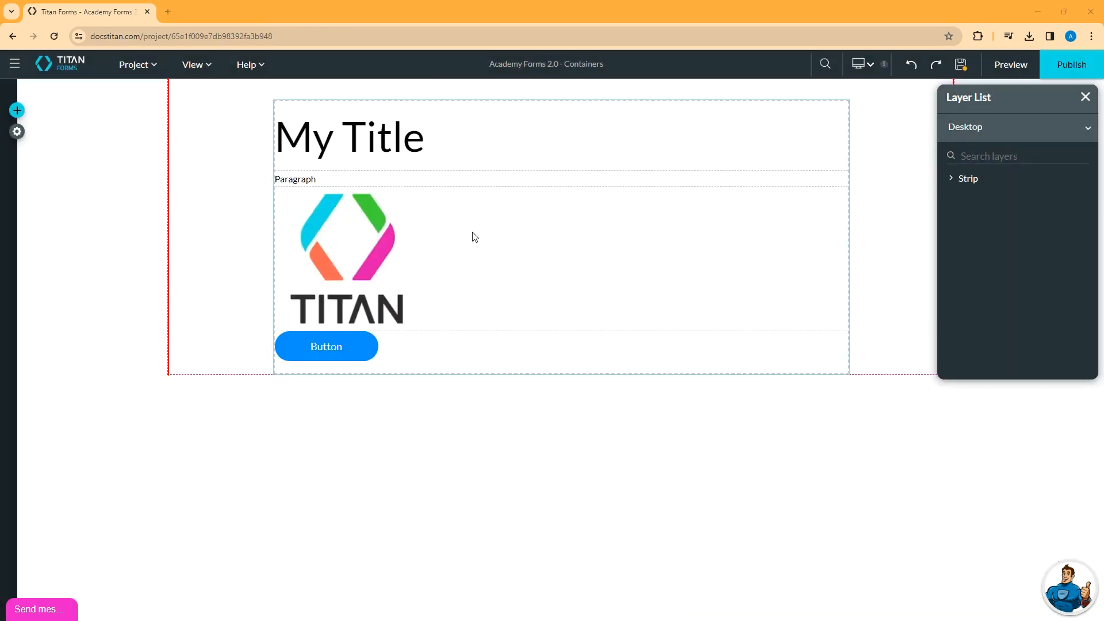
# - Try a side-by-side layout for the Auto Fit Container, then restore vertical stacking
pyautogui.click(498, 361)
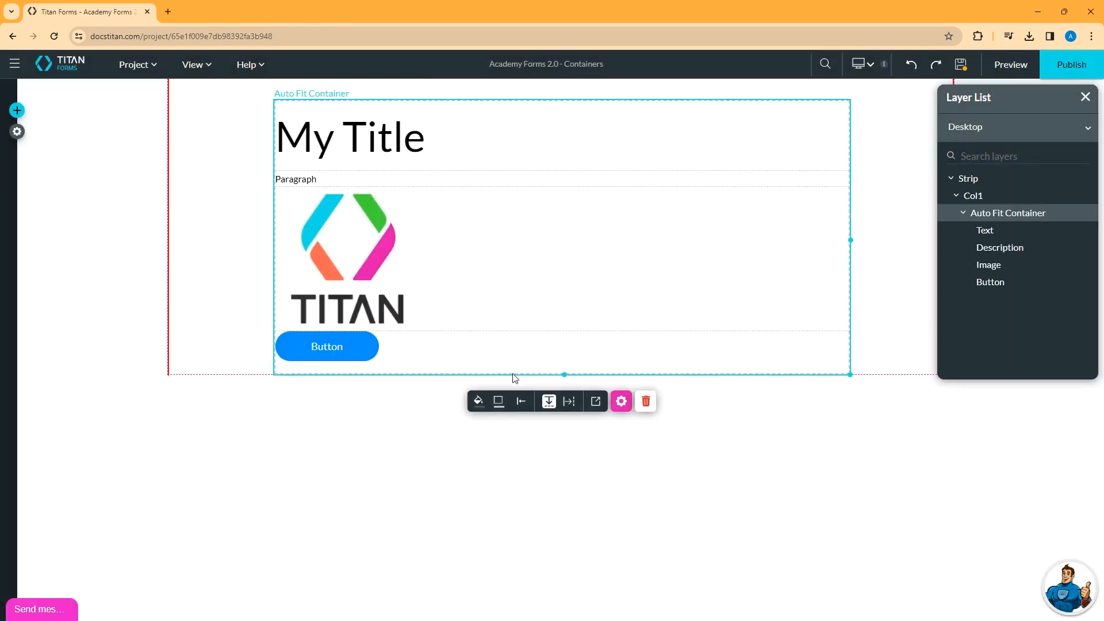
pyautogui.click(569, 401)
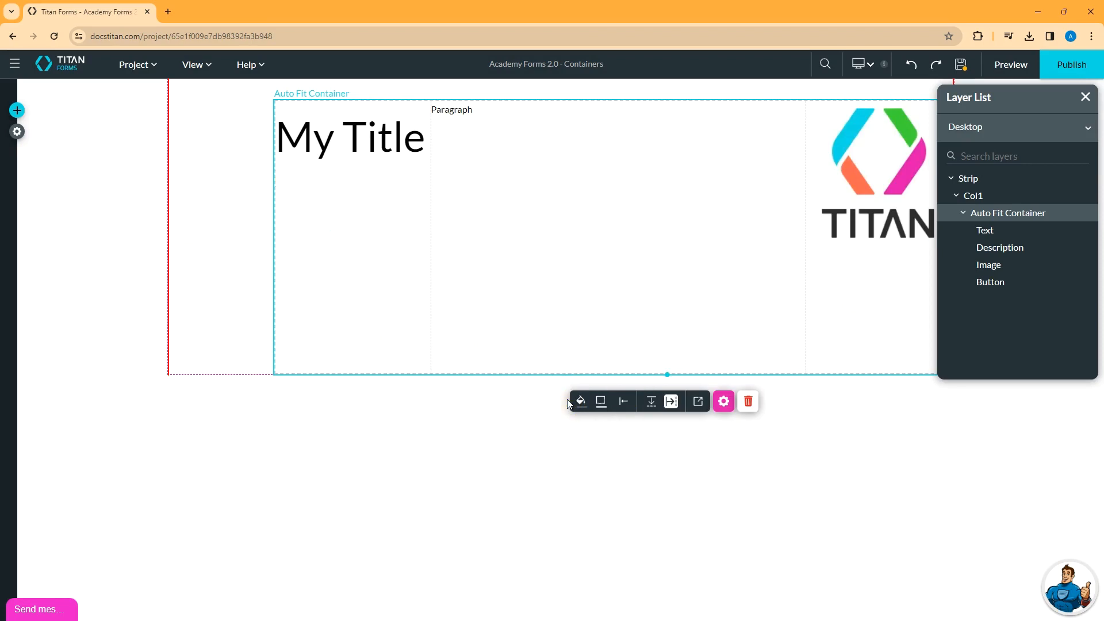
pyautogui.moveTo(1042, 101); pyautogui.dragTo(1042, 474)
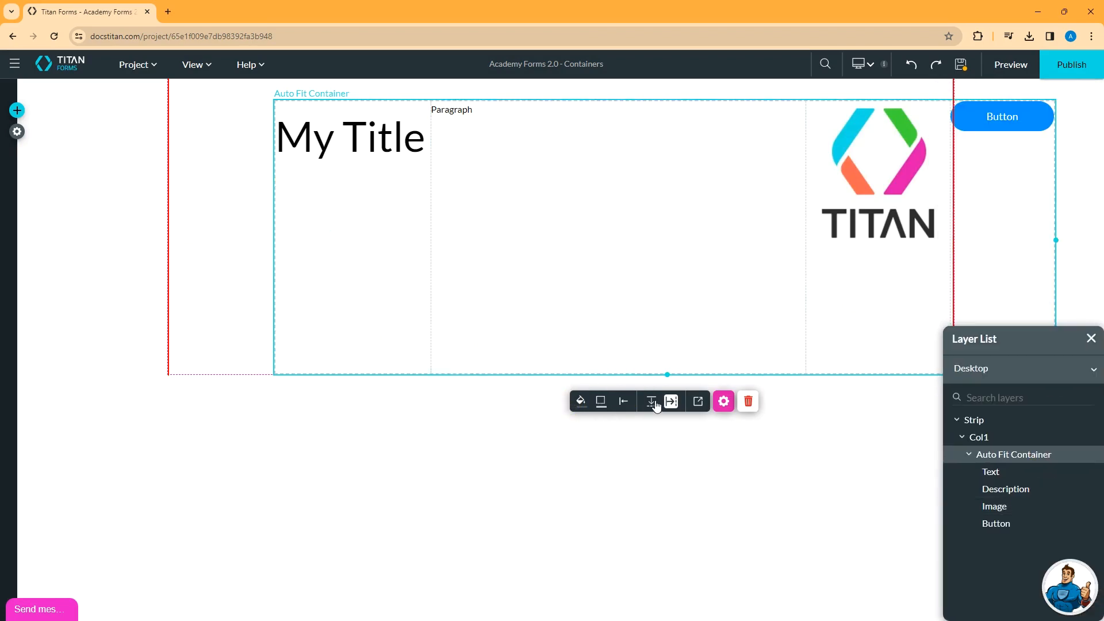
pyautogui.click(653, 403)
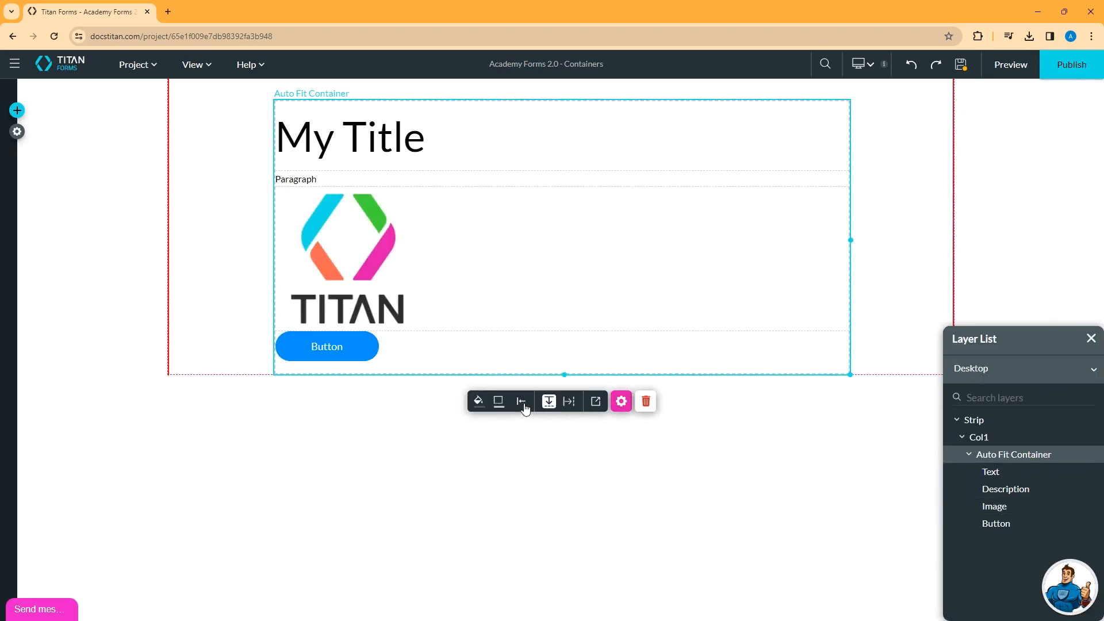
# - Centre-align the button and the TITAN logo in the container, then save the page
pyautogui.click(327, 346)
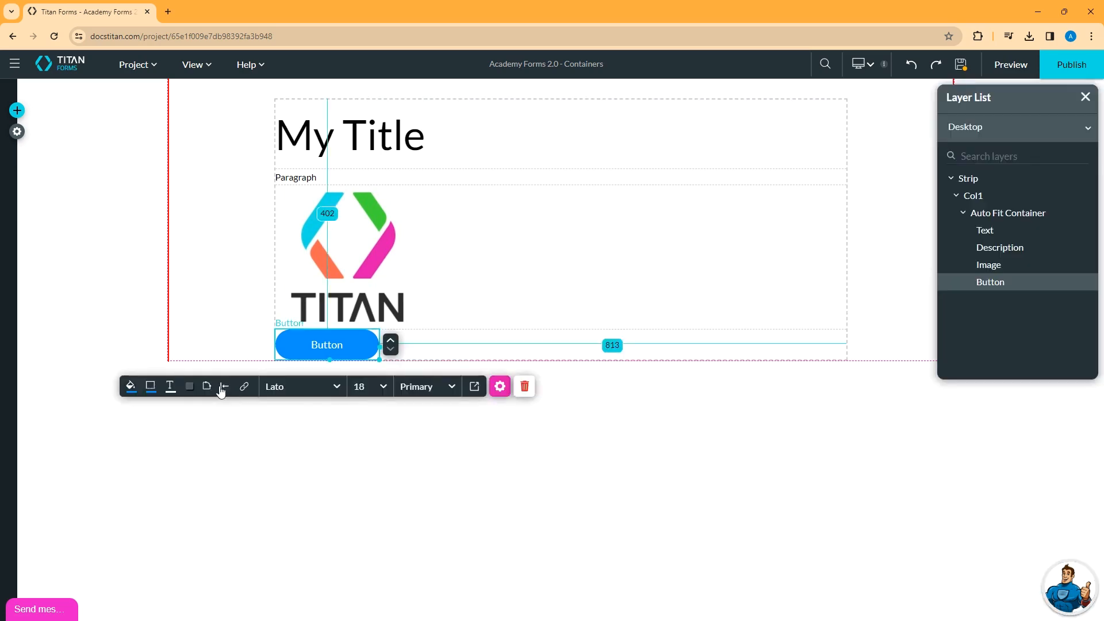
pyautogui.click(225, 385)
pyautogui.click(251, 404)
pyautogui.click(320, 248)
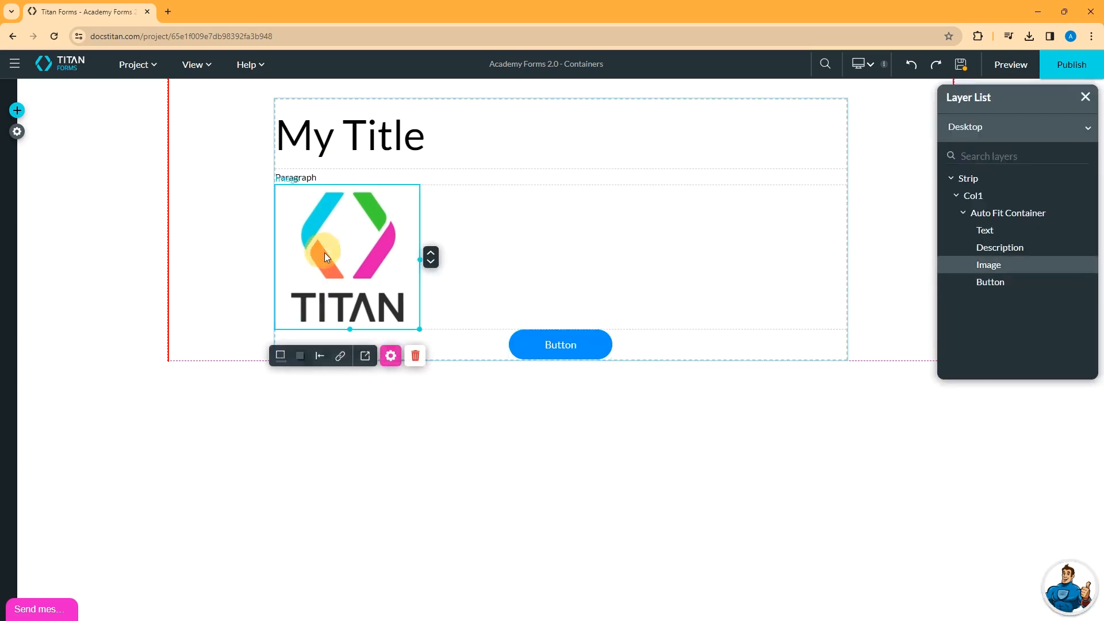
pyautogui.click(319, 355)
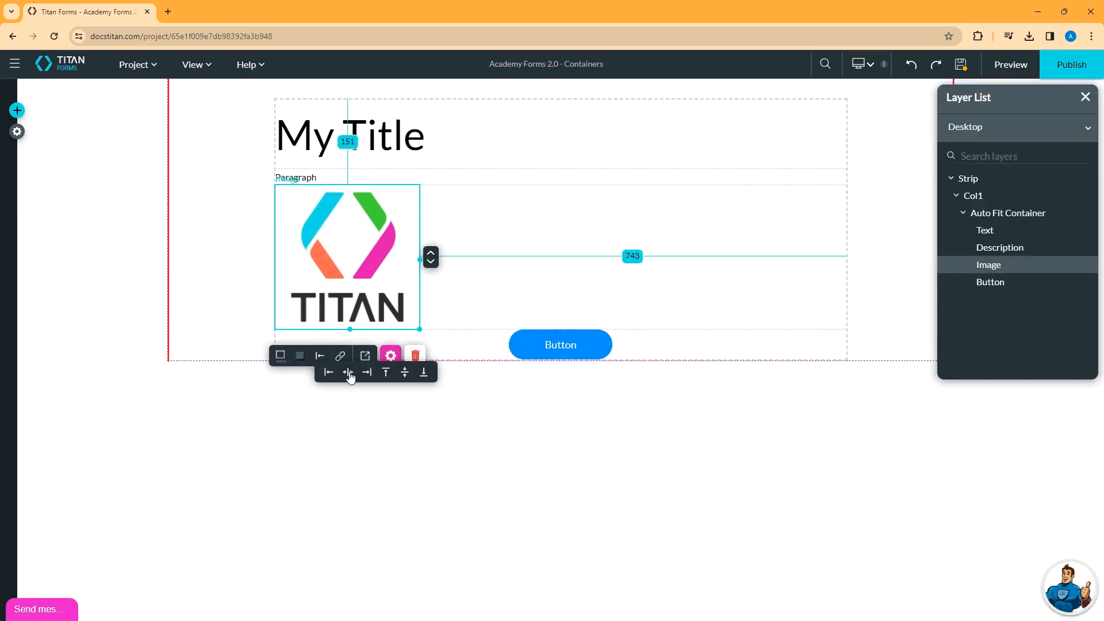
pyautogui.click(348, 372)
pyautogui.click(962, 66)
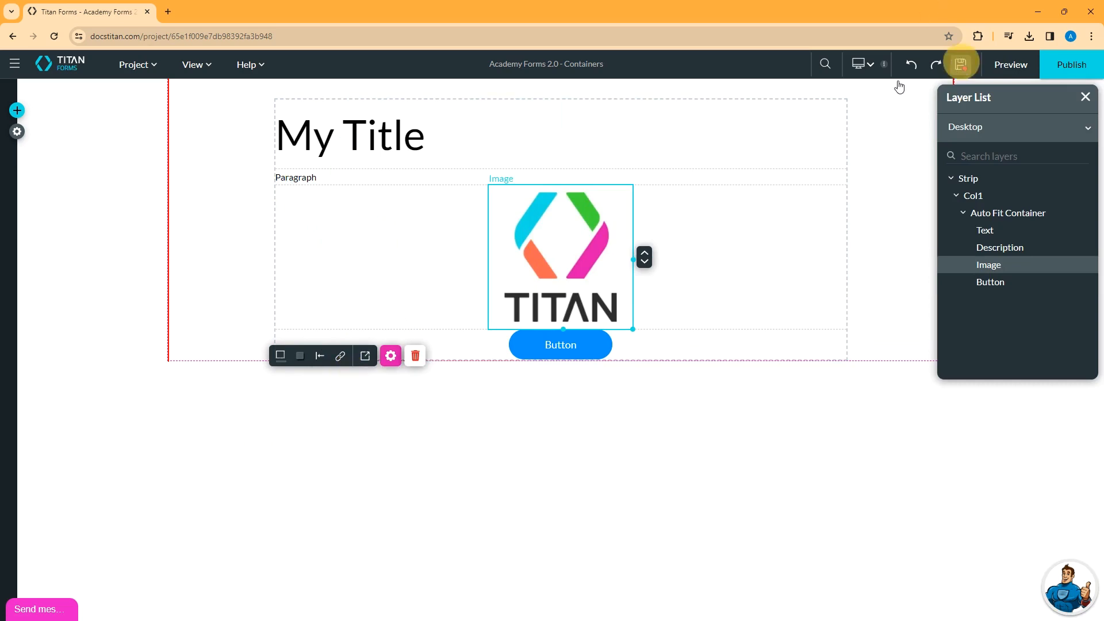
# - Preview the centred layout, then go back to the editor and close the preview tab
pyautogui.click(562, 178)
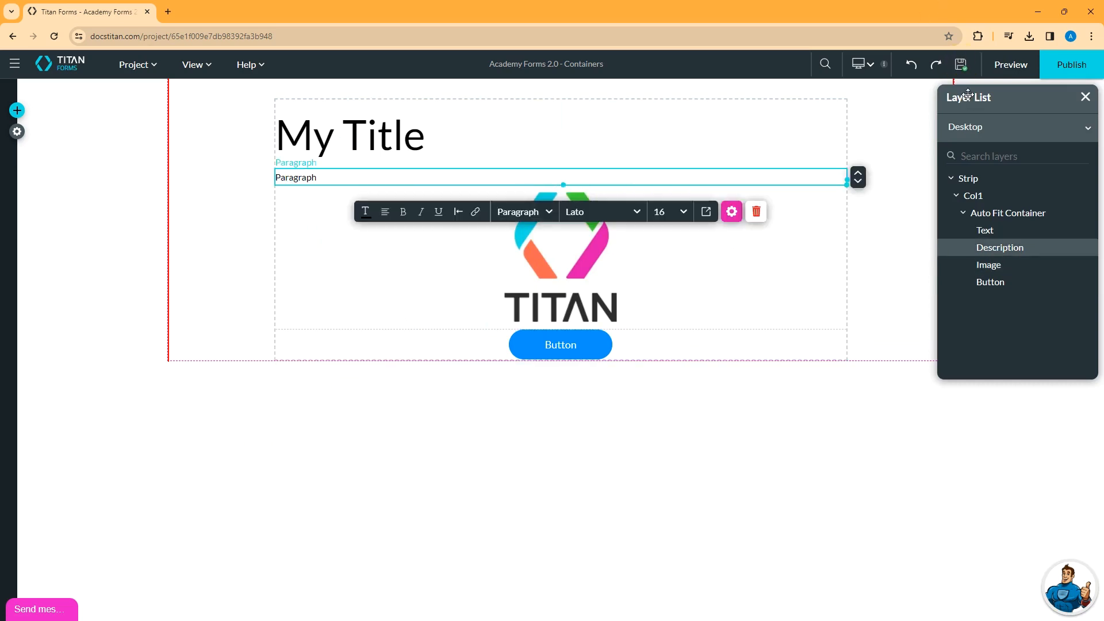
pyautogui.click(1017, 65)
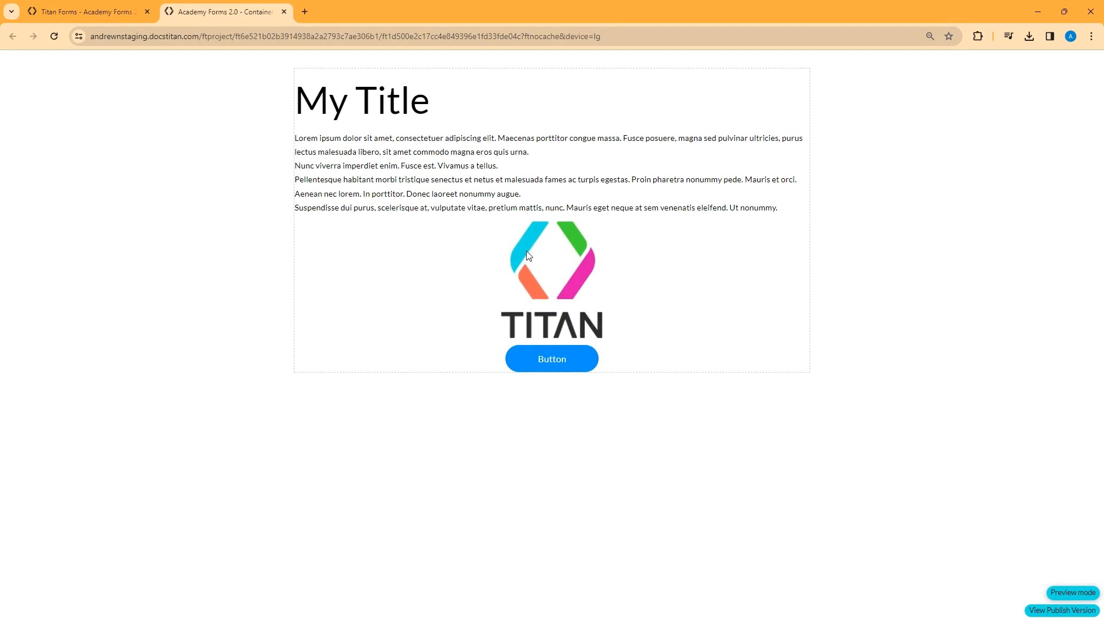
pyautogui.click(111, 12)
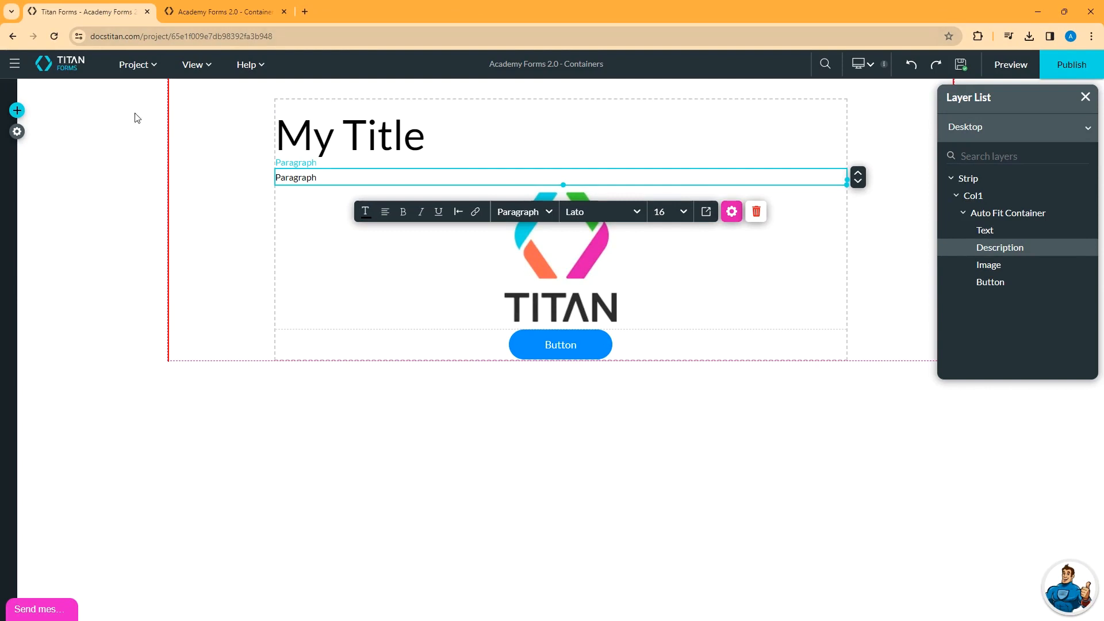
pyautogui.click(284, 11)
# - Move the Button up above the logo and then above the paragraph
pyautogui.click(311, 234)
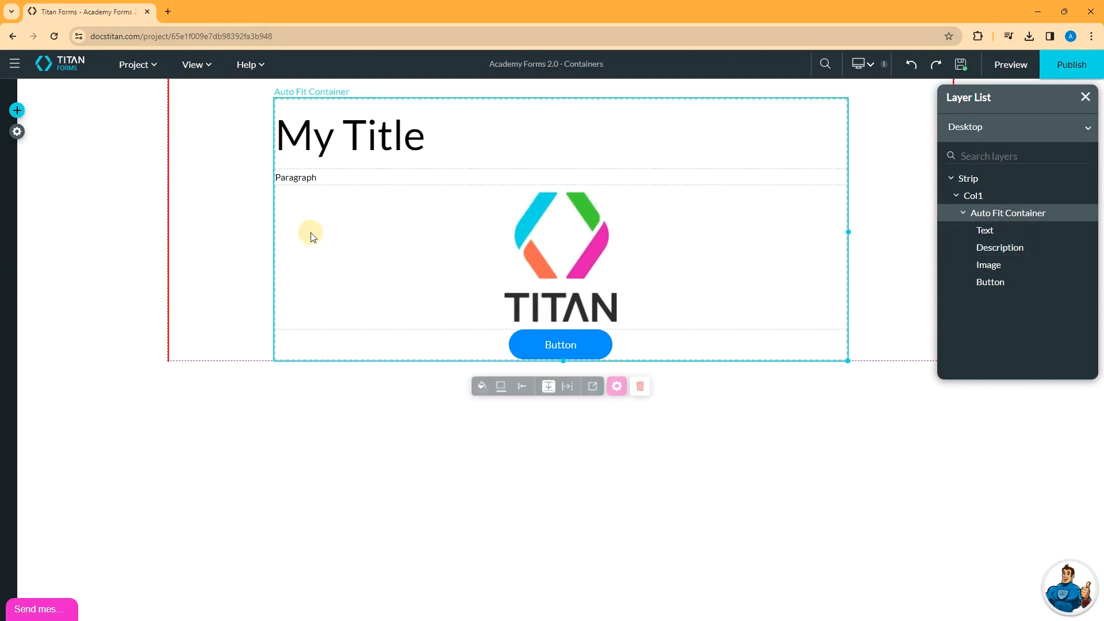
pyautogui.click(334, 179)
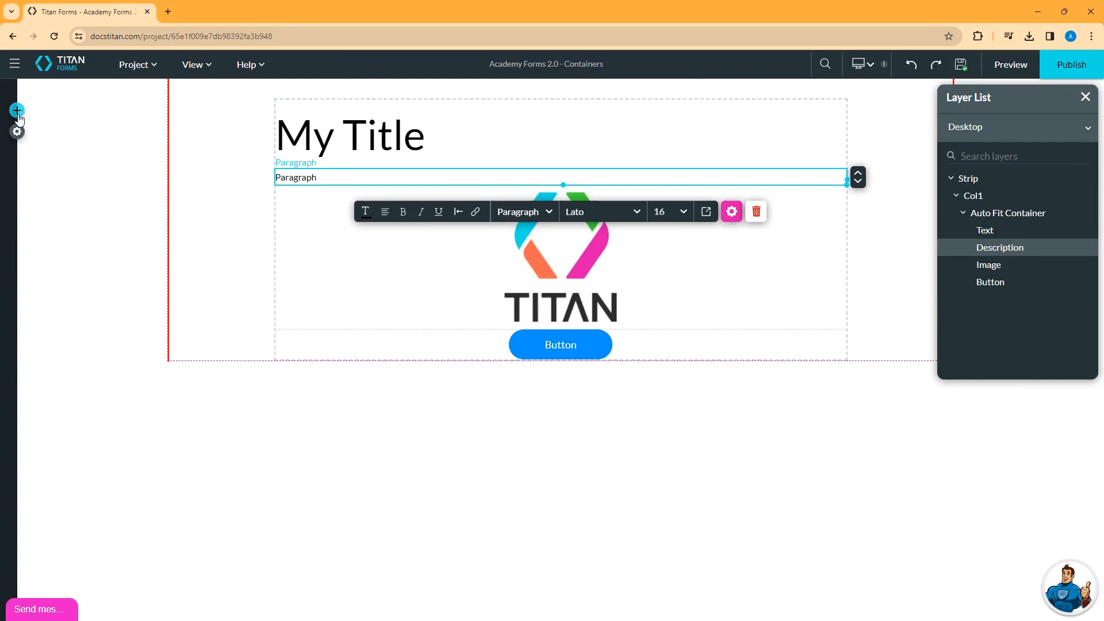
pyautogui.click(424, 261)
pyautogui.click(529, 237)
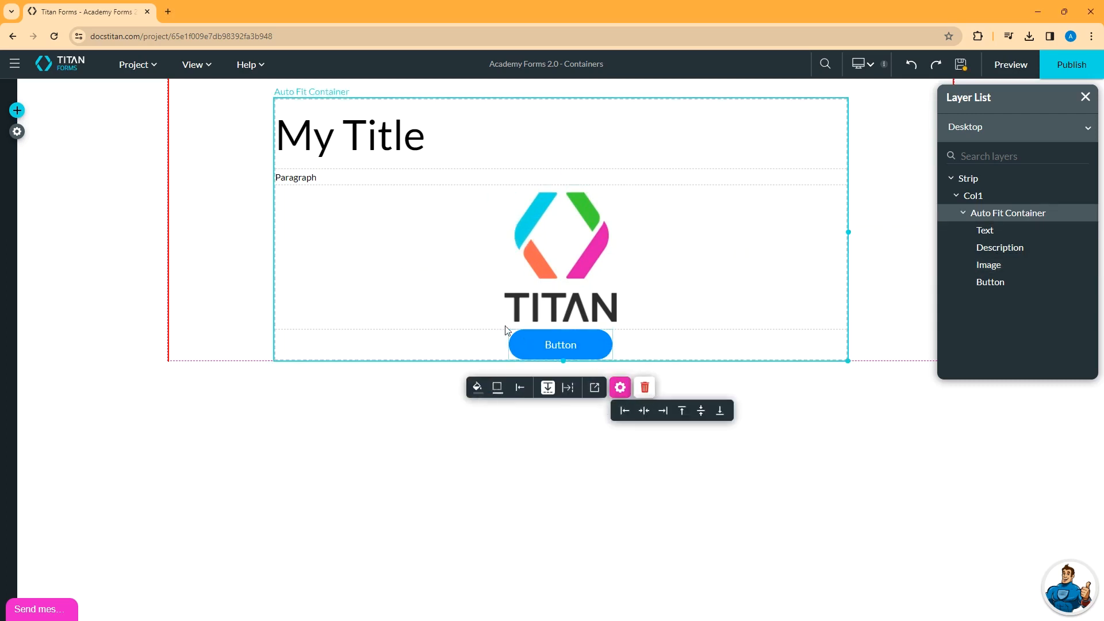
pyautogui.click(450, 259)
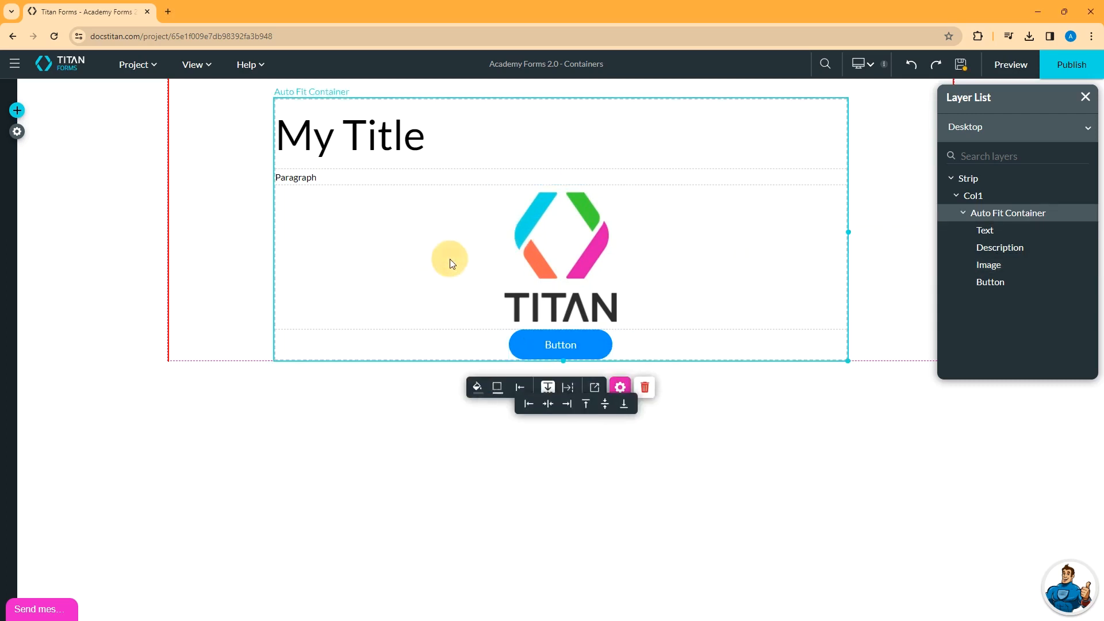
pyautogui.click(544, 349)
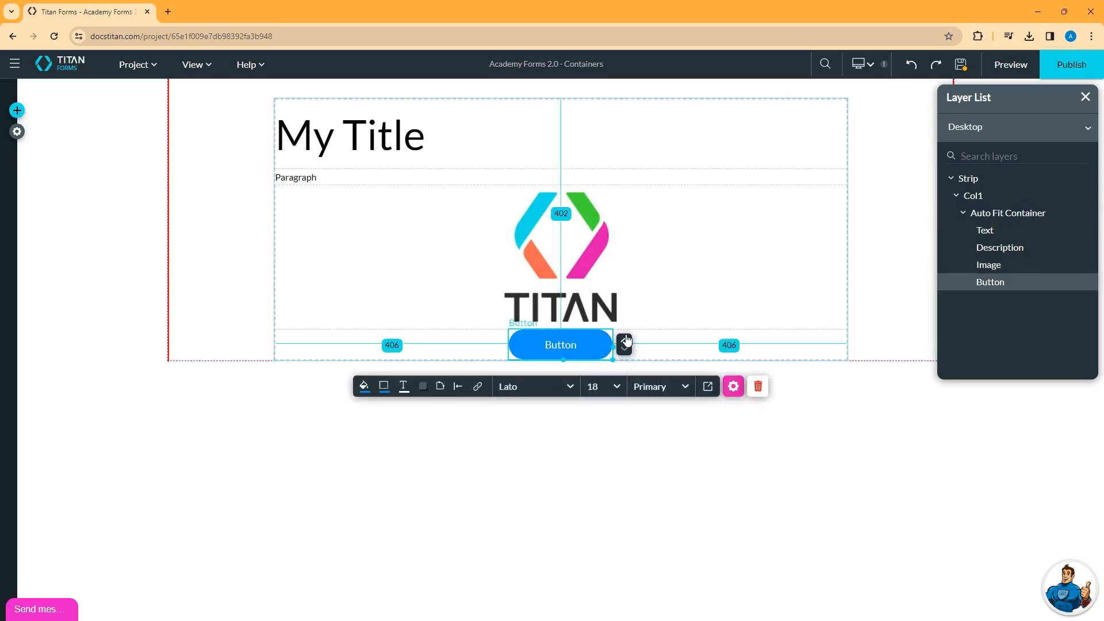
pyautogui.moveTo(626, 344); pyautogui.dragTo(620, 184)
pyautogui.click(961, 64)
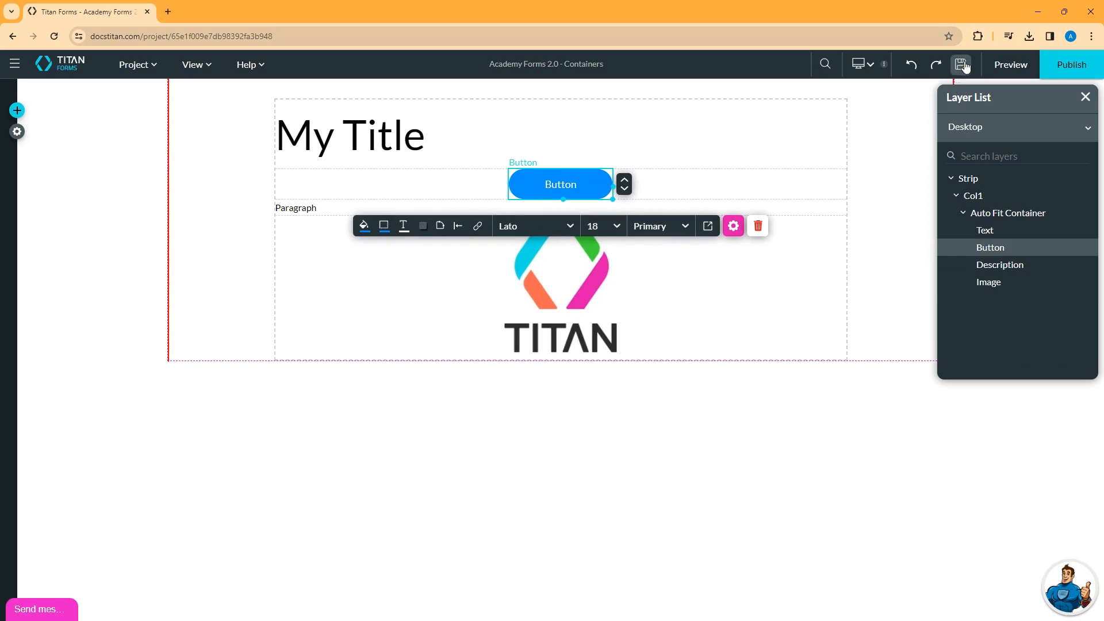
# - Move the My Title heading below the Button and back above it
pyautogui.click(430, 131)
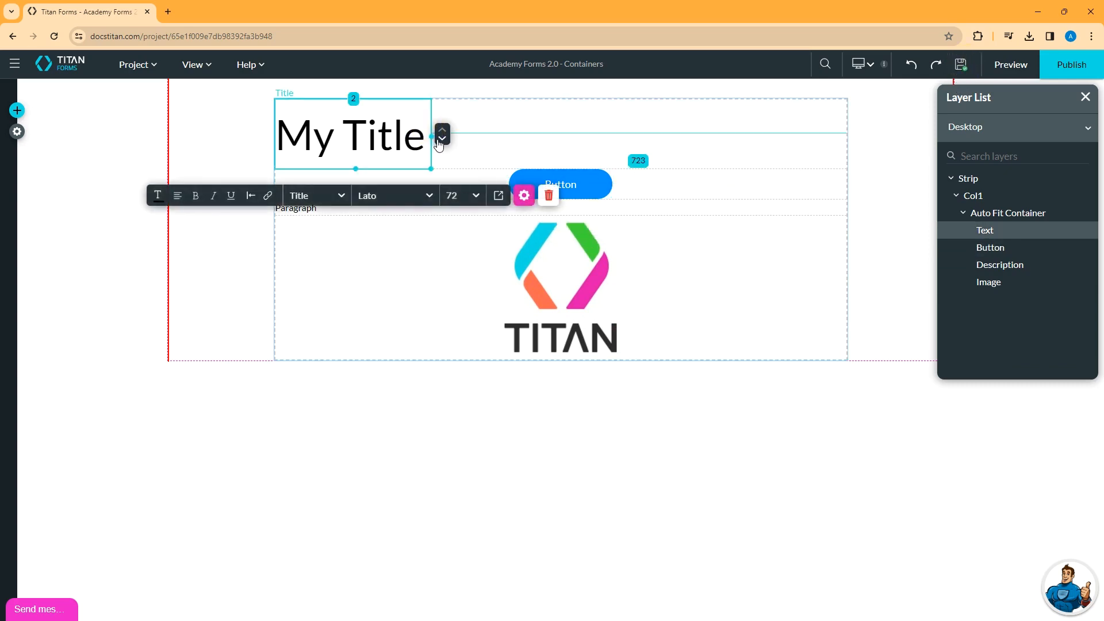
pyautogui.moveTo(441, 143); pyautogui.dragTo(441, 163)
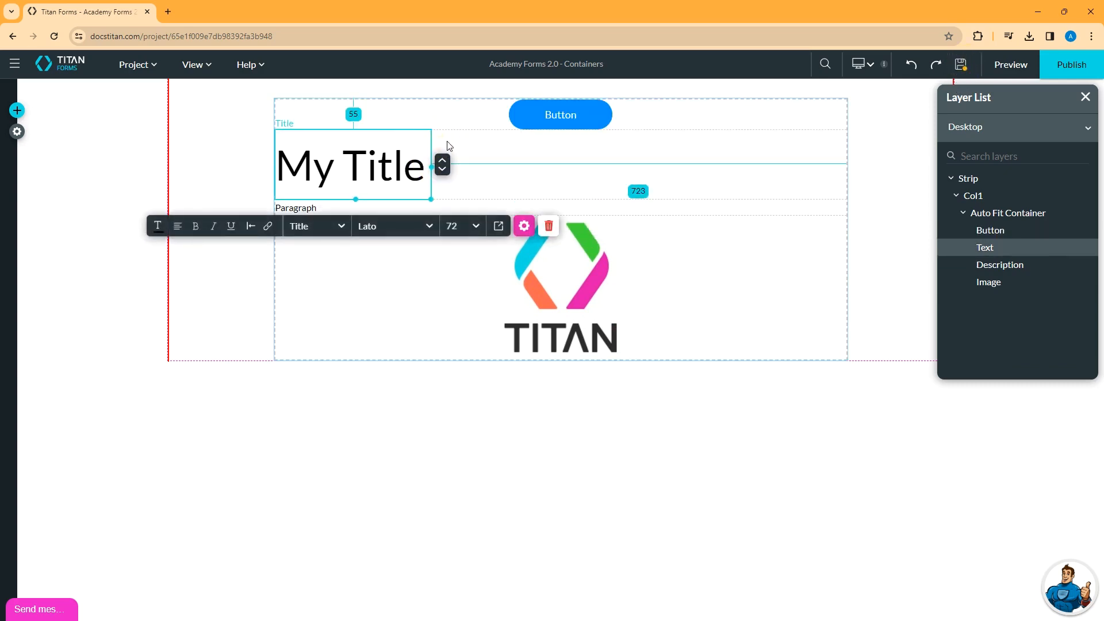
pyautogui.click(441, 160)
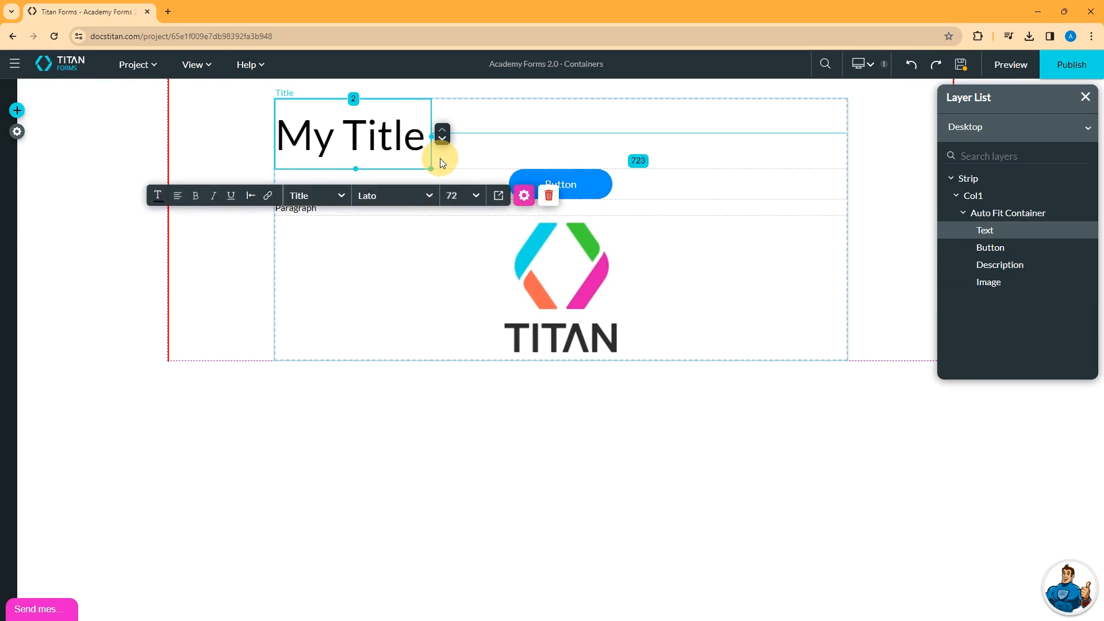
# - Move the Button back down below the logo and open the Auto Fit Container's style settings
pyautogui.click(468, 260)
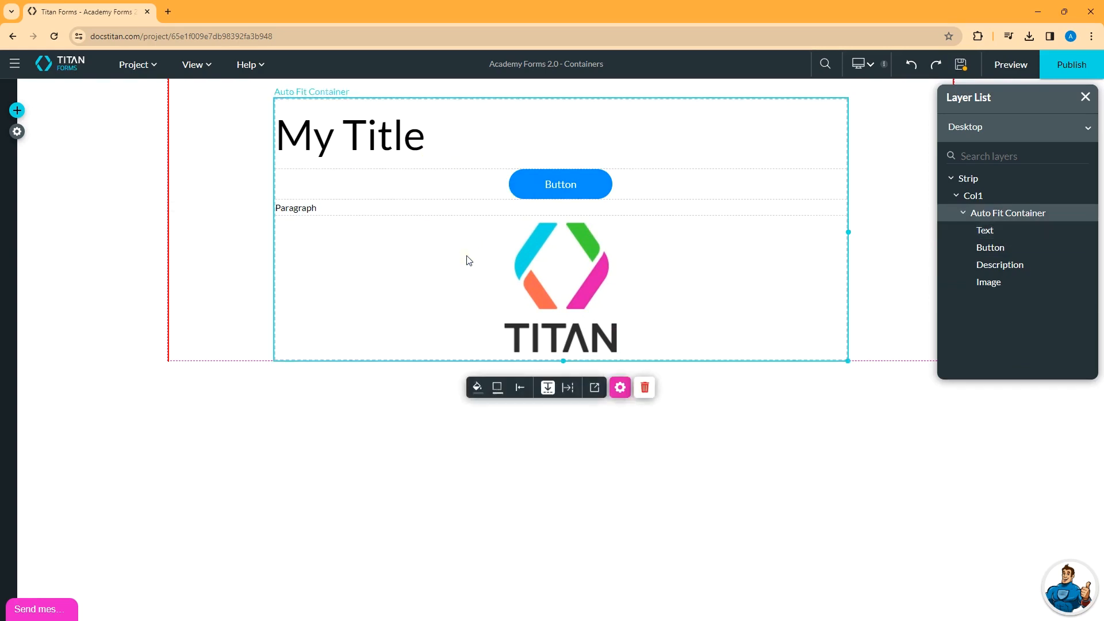
pyautogui.click(540, 193)
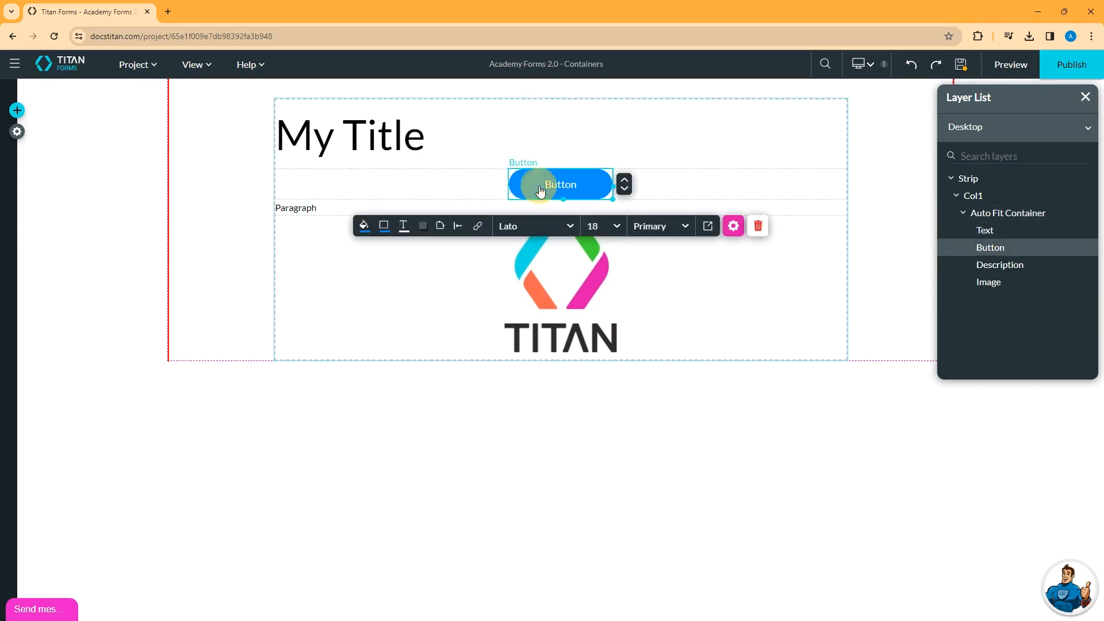
pyautogui.click(625, 190)
pyautogui.click(624, 200)
pyautogui.click(295, 353)
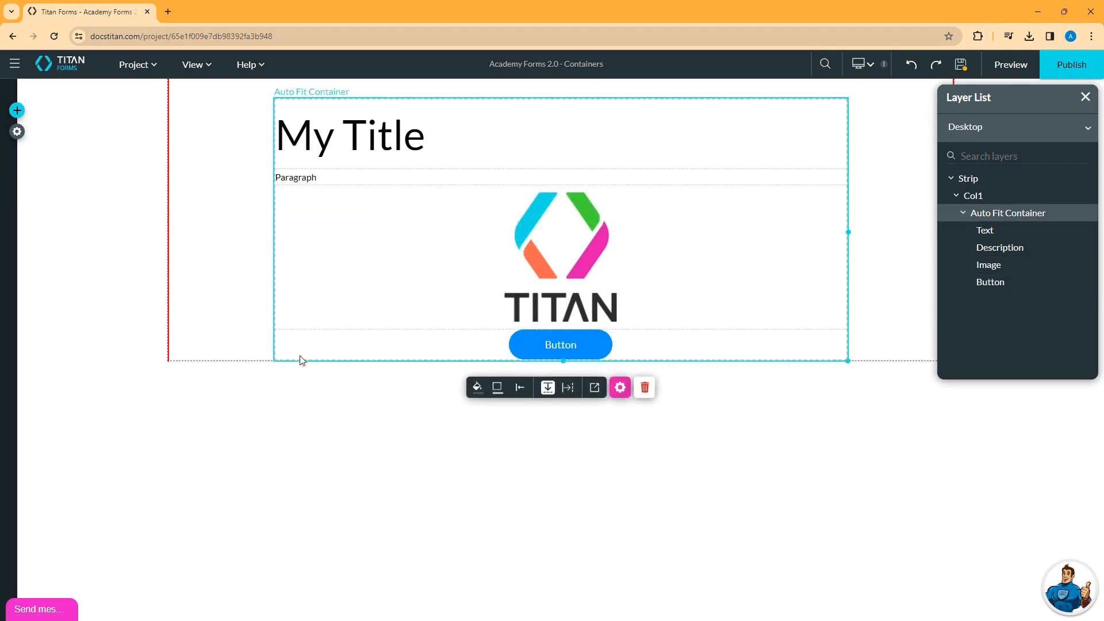
pyautogui.click(594, 388)
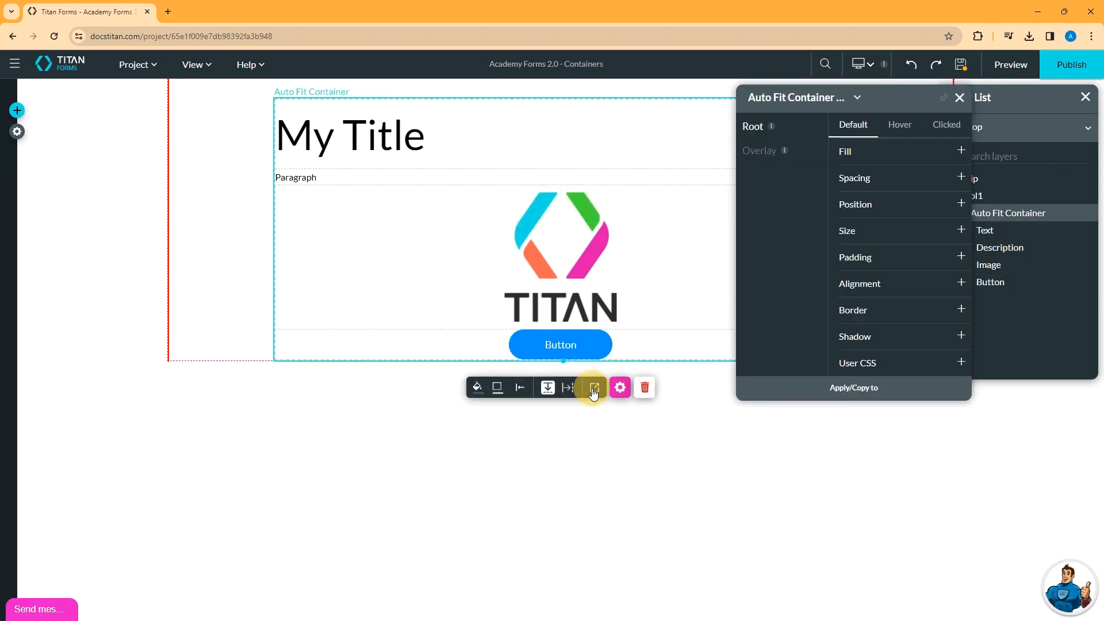
# - Under Padding, enter 25 for Top and 25 for Bottom, then select Col1
pyautogui.click(961, 256)
pyautogui.click(876, 275)
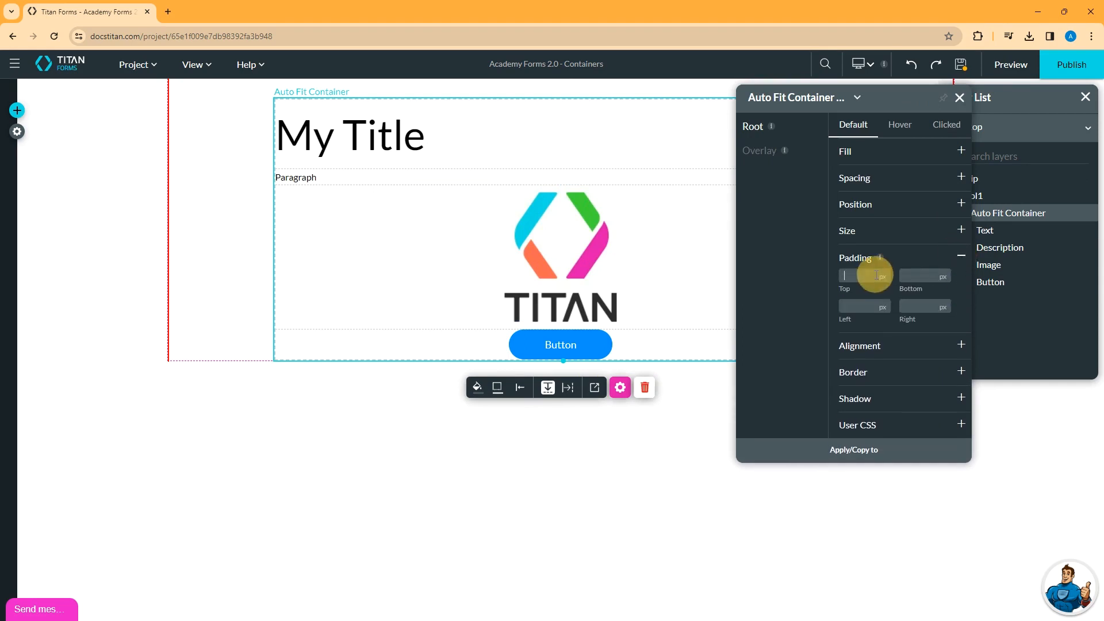
pyautogui.write('10')
pyautogui.press('BackSpace')
pyautogui.press('BackSpace')
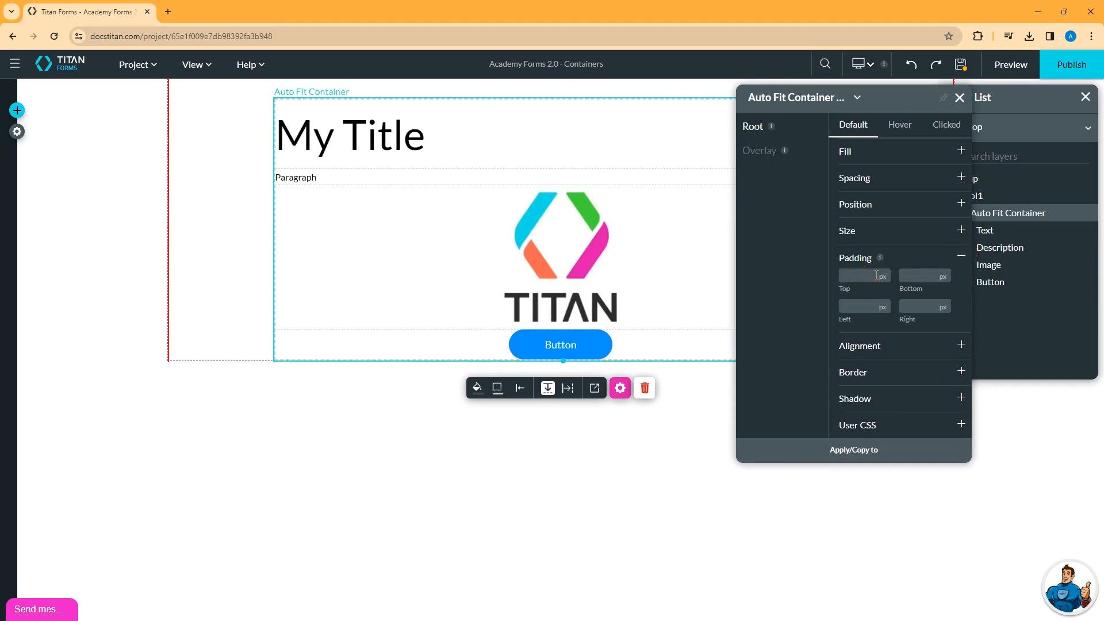
pyautogui.write('25')
pyautogui.click(931, 277)
pyautogui.write('25')
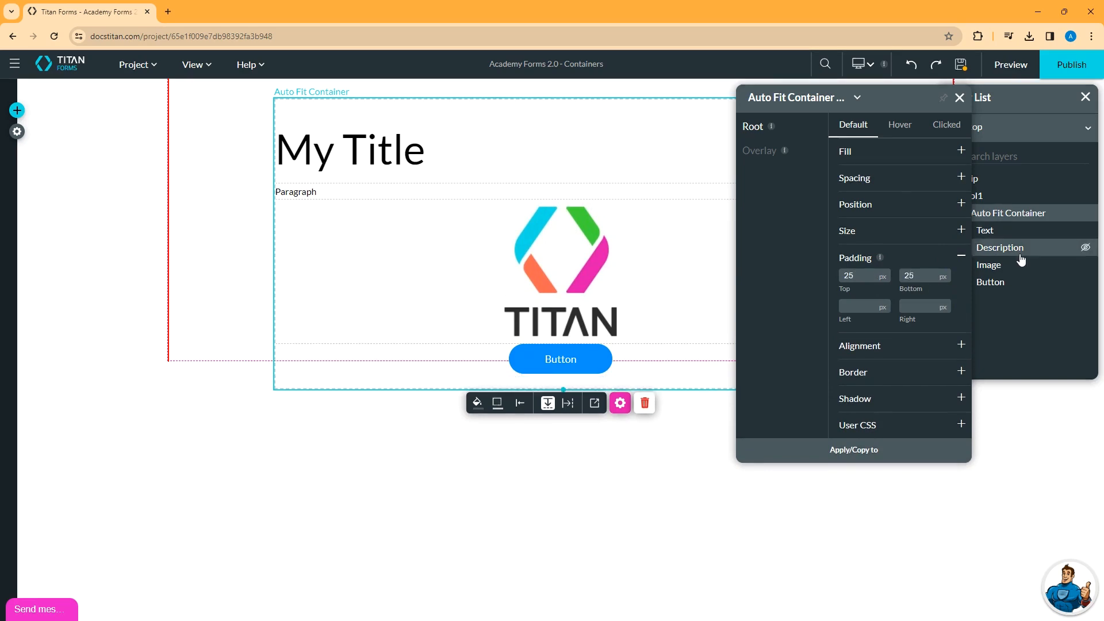
pyautogui.click(1001, 196)
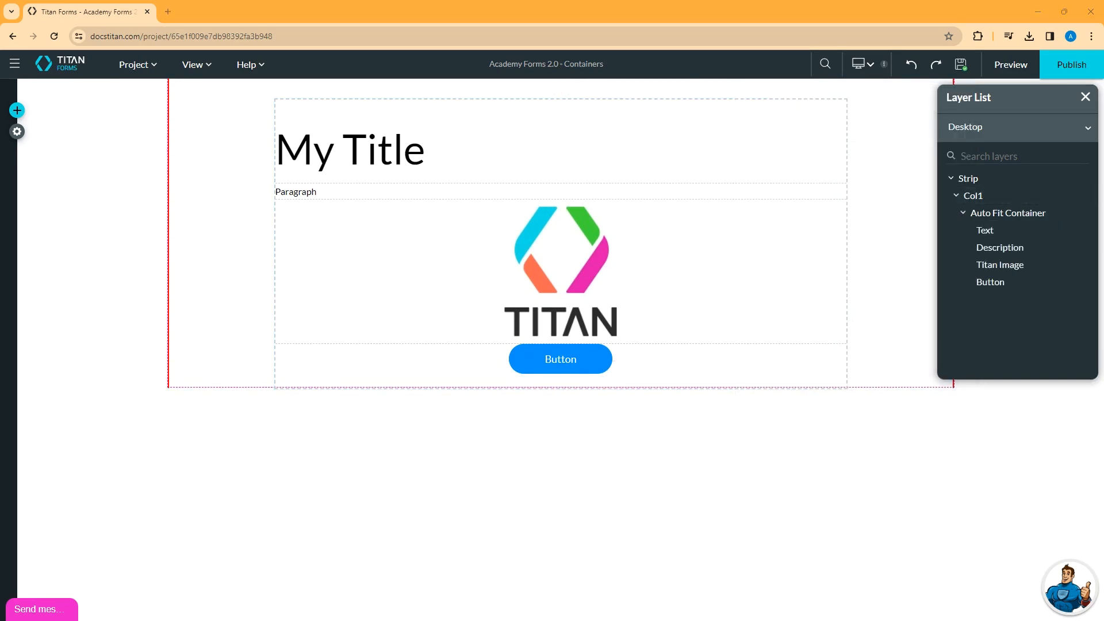
pyautogui.click(537, 366)
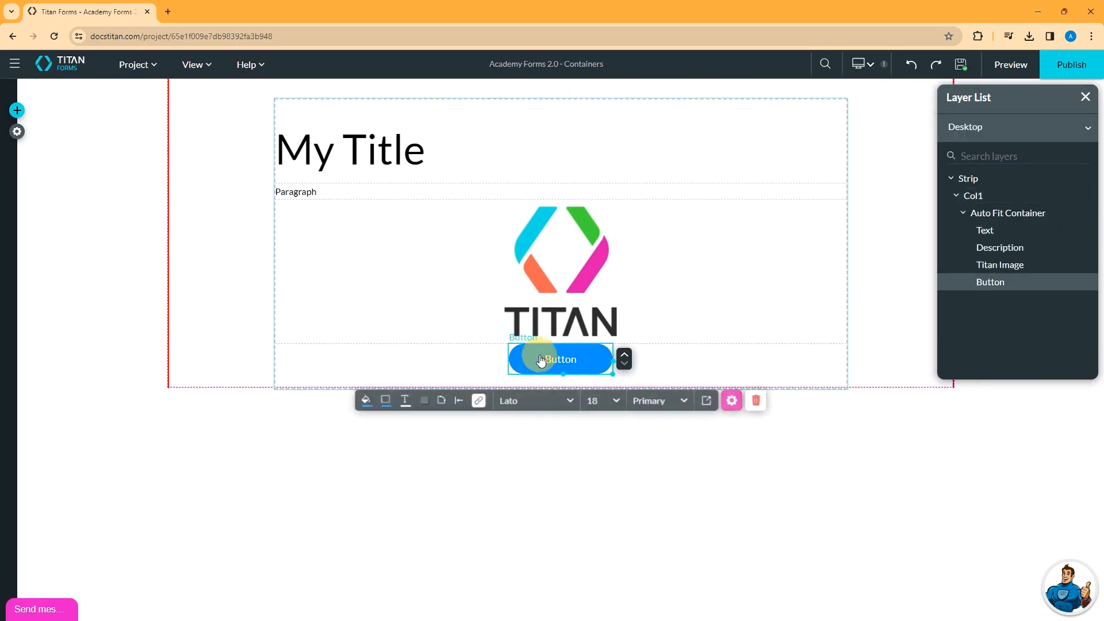
pyautogui.click(478, 400)
pyautogui.click(280, 295)
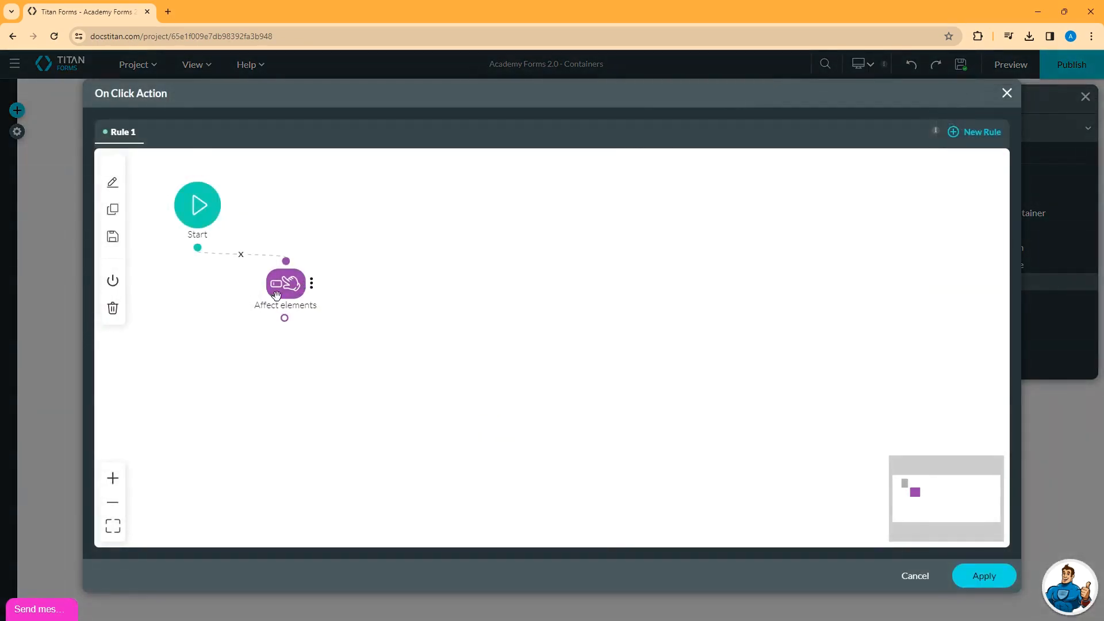
pyautogui.click(456, 237)
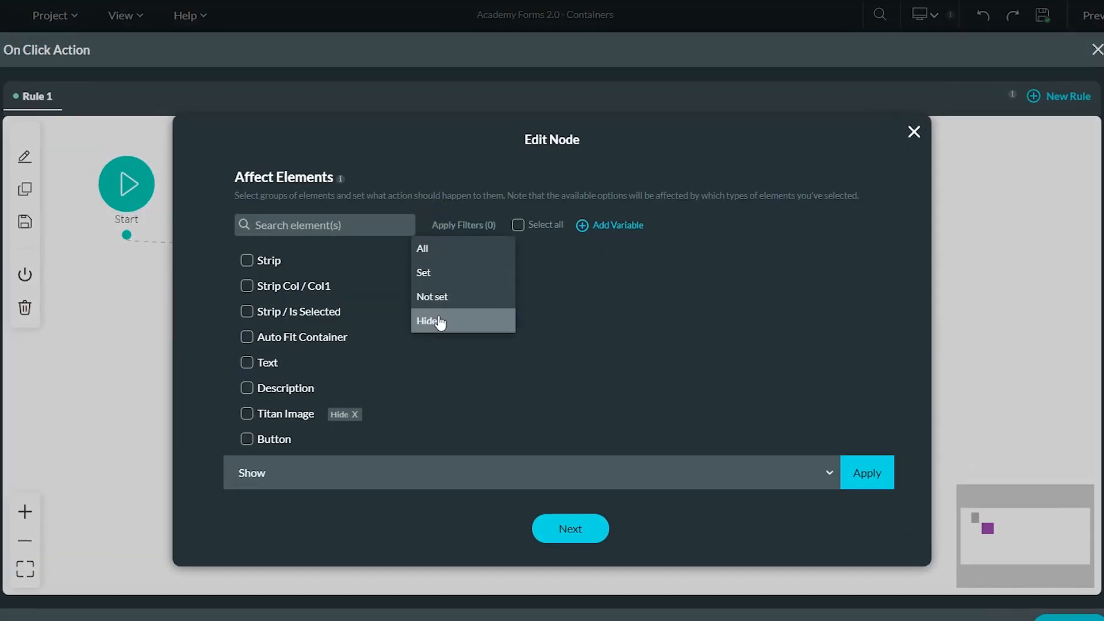
pyautogui.click(440, 279)
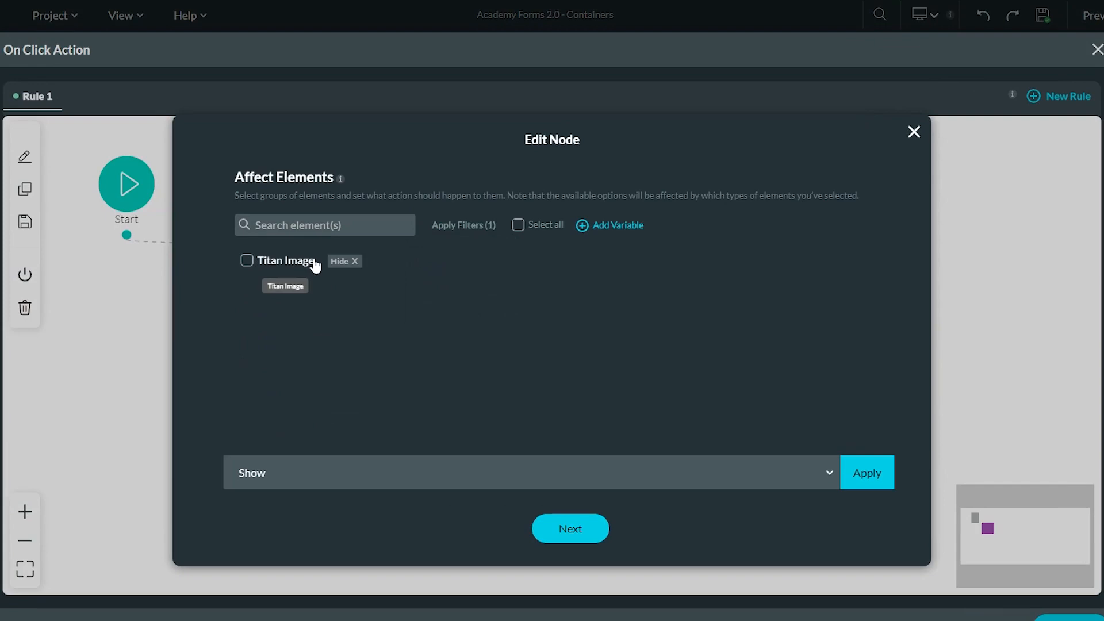
pyautogui.click(914, 132)
pyautogui.click(1096, 49)
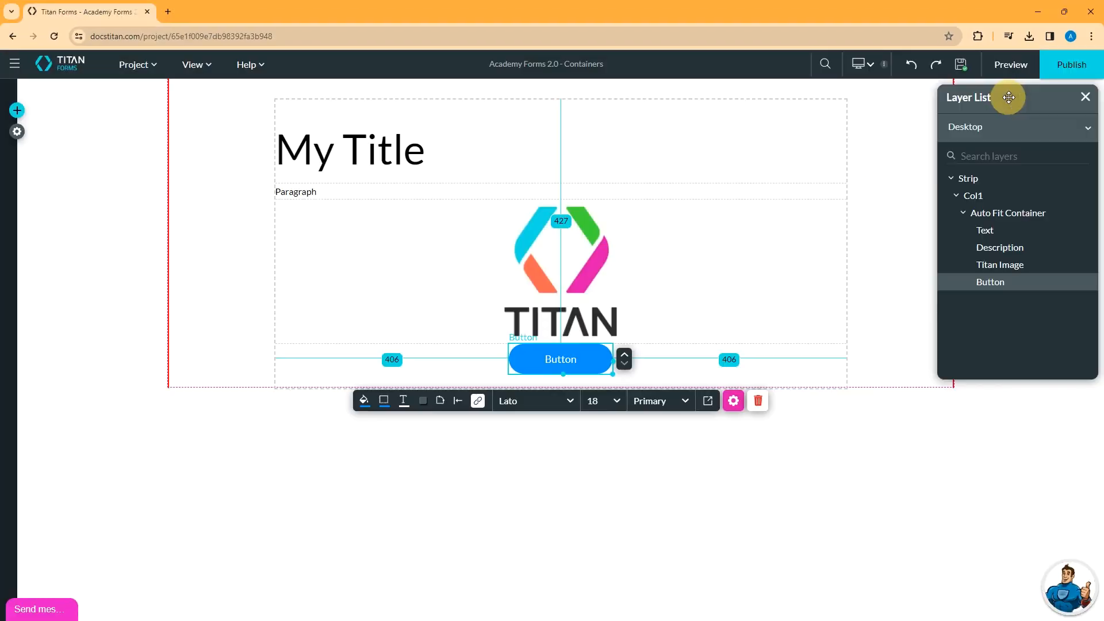
# - In a preview tab, click the Button to confirm the TITAN logo hides, then return
pyautogui.click(1011, 64)
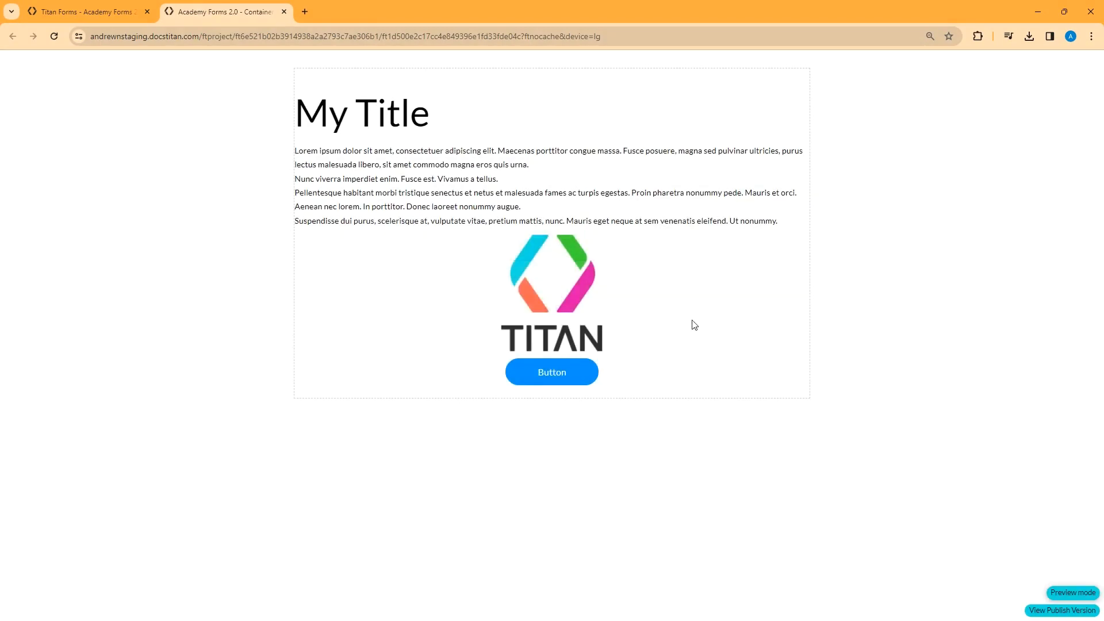
pyautogui.click(550, 375)
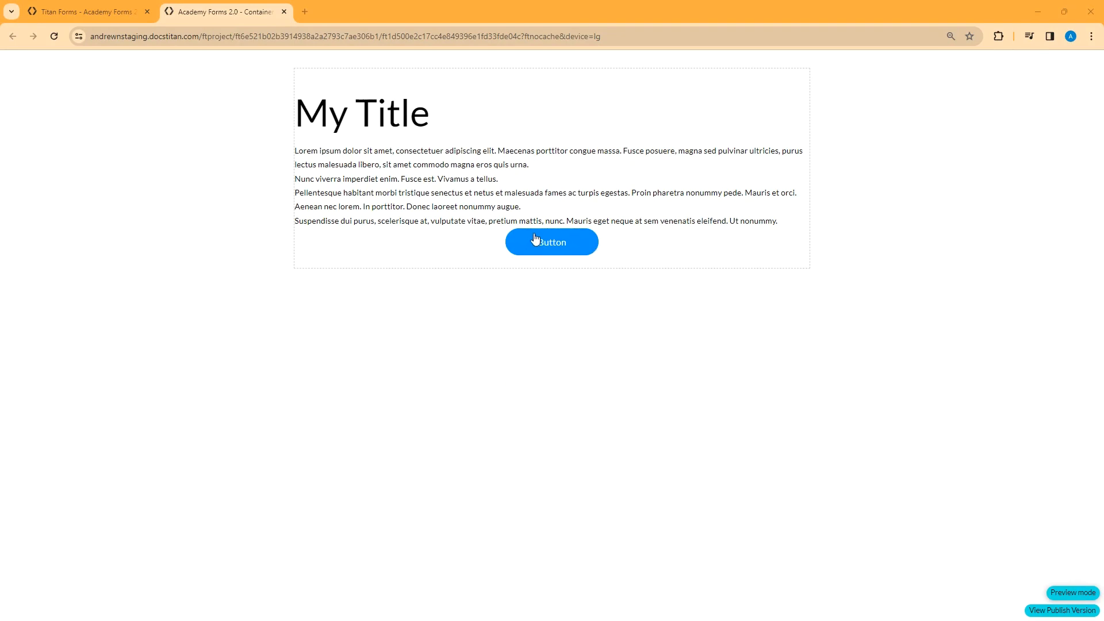
pyautogui.click(102, 8)
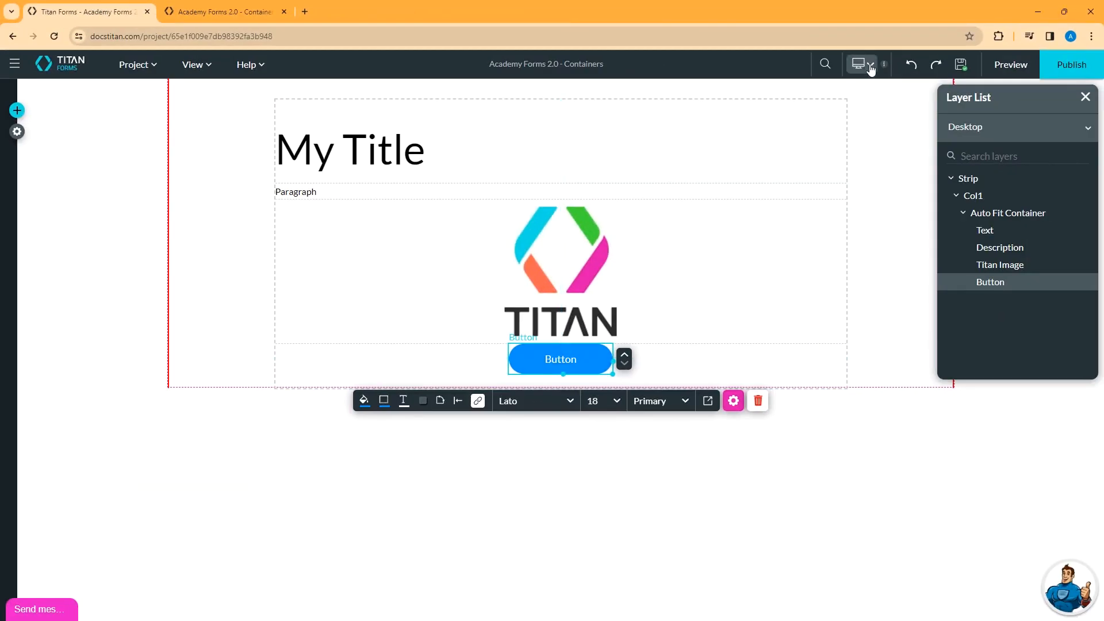
# - Pick Mobile (L) from the device list and choose Auto Layout to generate it
pyautogui.click(870, 65)
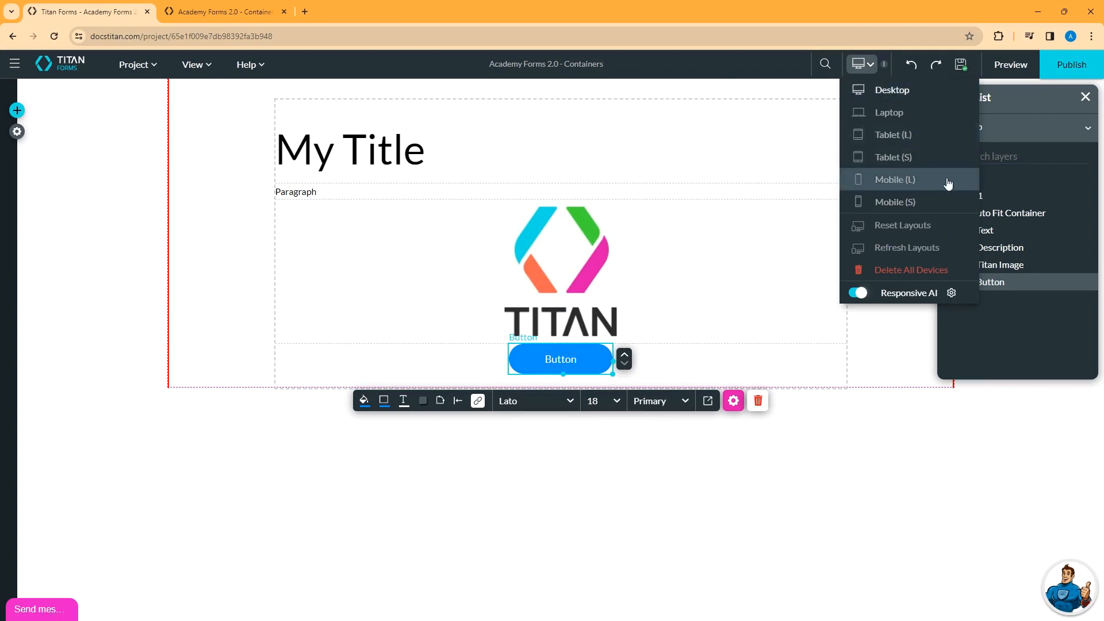
pyautogui.click(898, 179)
pyautogui.click(501, 405)
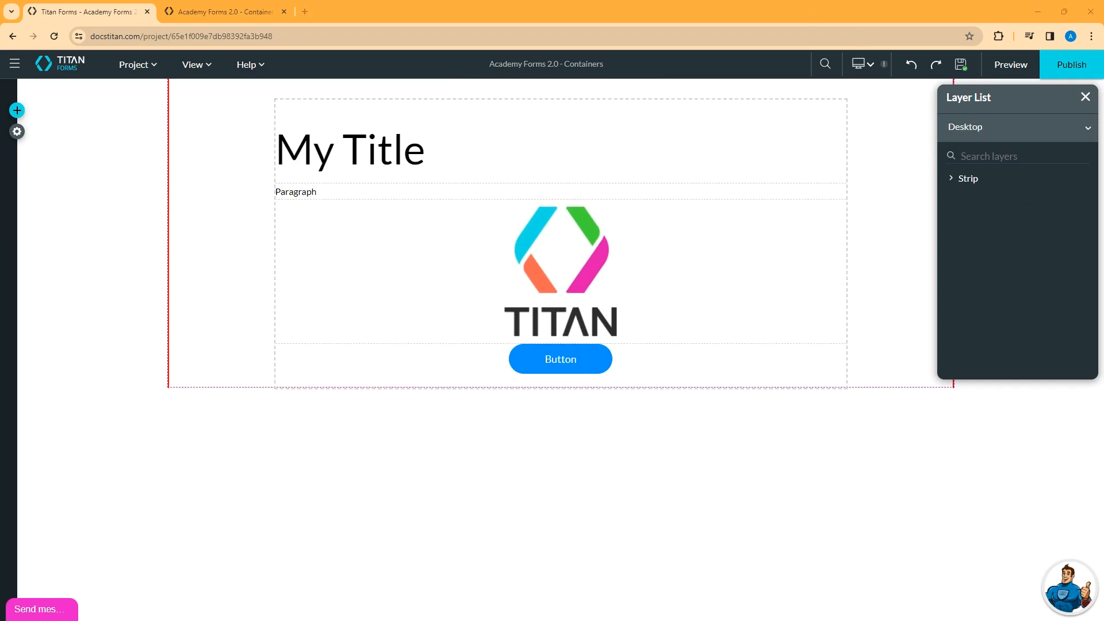
# - Insert a new empty strip above the page strip and drop an Accordion into it
pyautogui.click(234, 208)
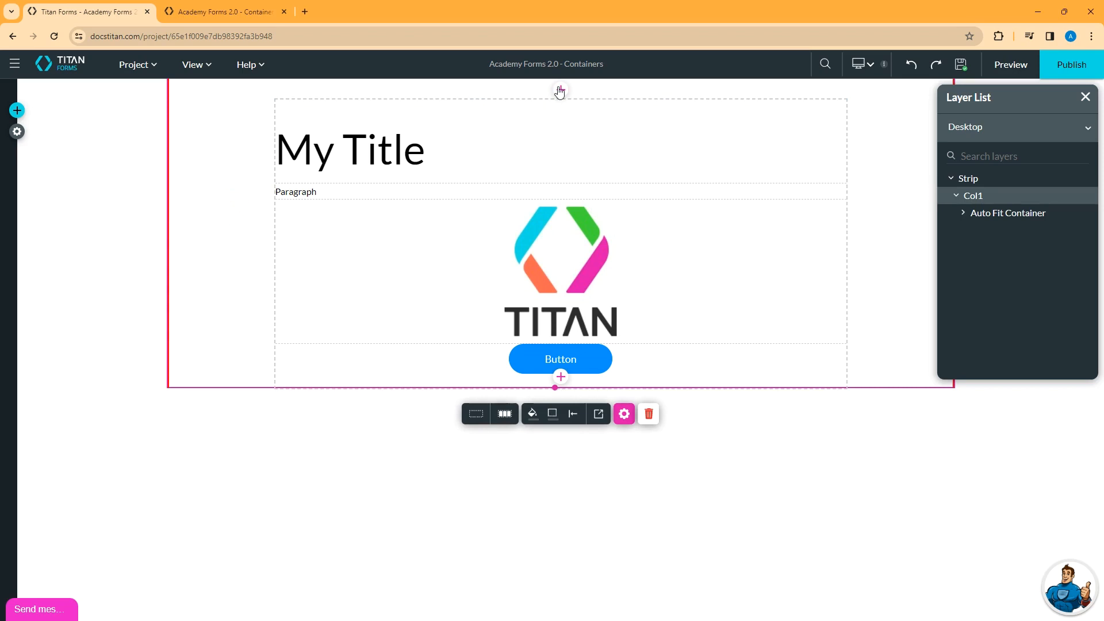
pyautogui.click(560, 90)
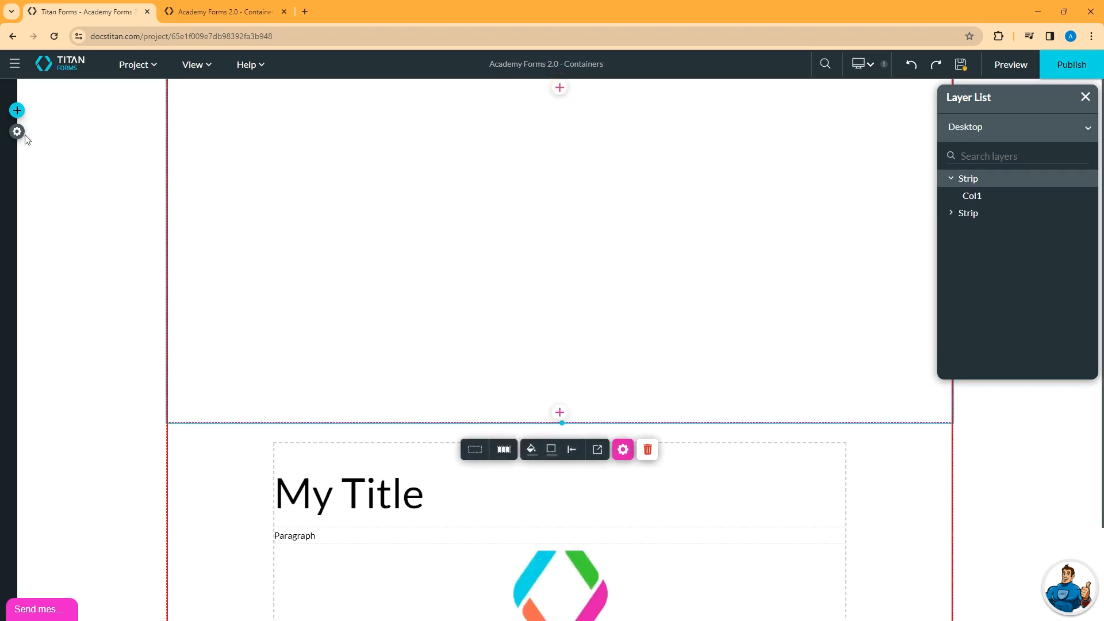
pyautogui.click(17, 110)
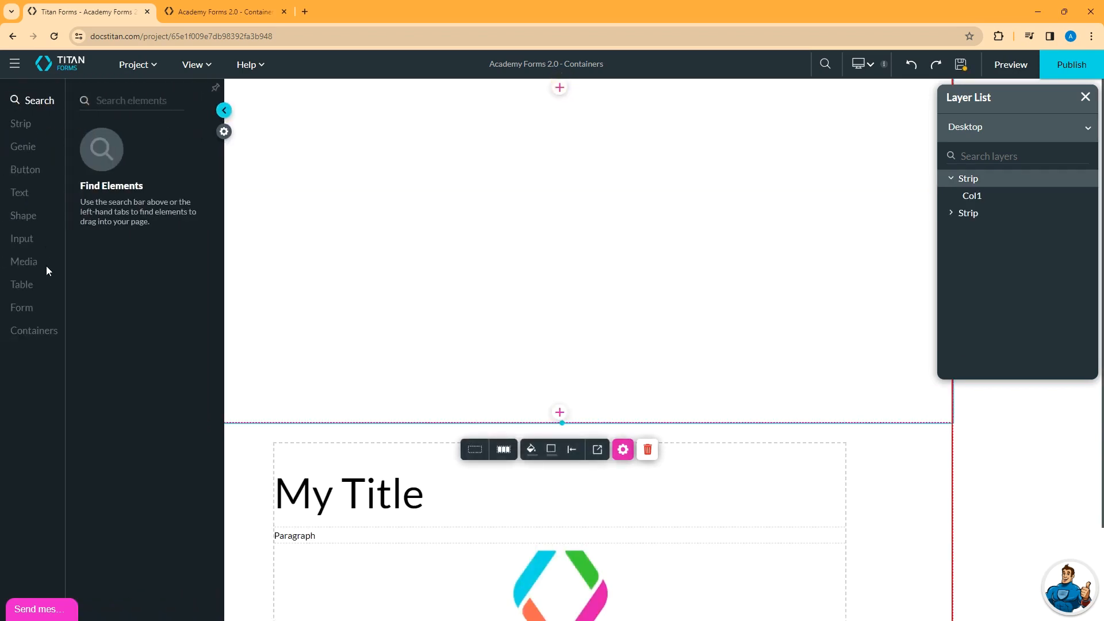
pyautogui.click(33, 332)
pyautogui.moveTo(126, 396); pyautogui.dragTo(377, 198)
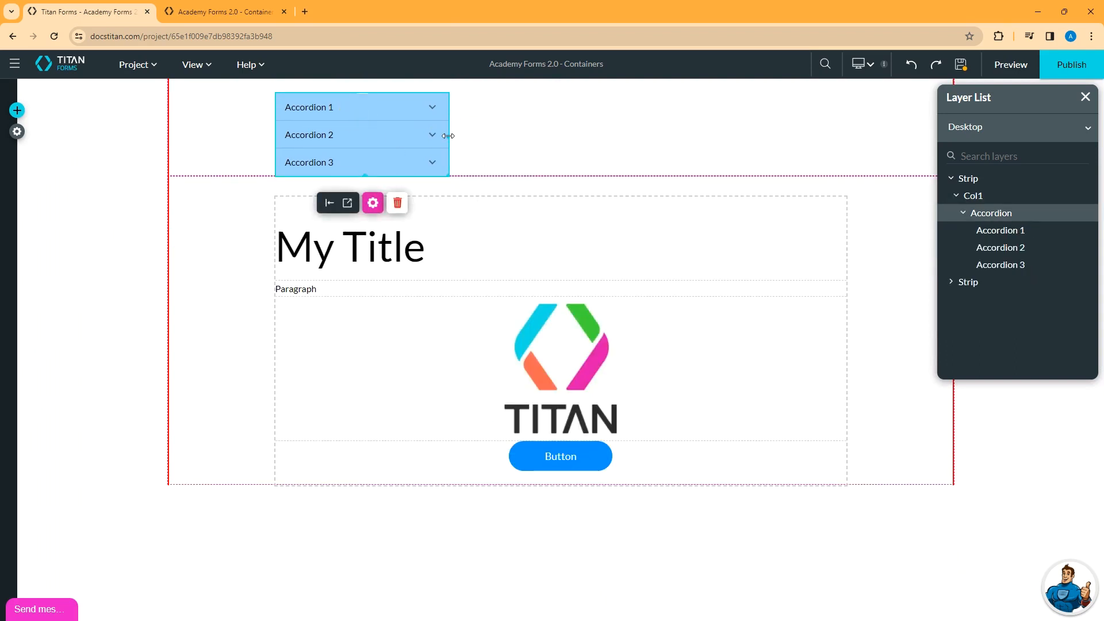
# - Widen the accordion across the full column, test its three section headers, and open Accordion Settings
pyautogui.moveTo(446, 135); pyautogui.dragTo(849, 128)
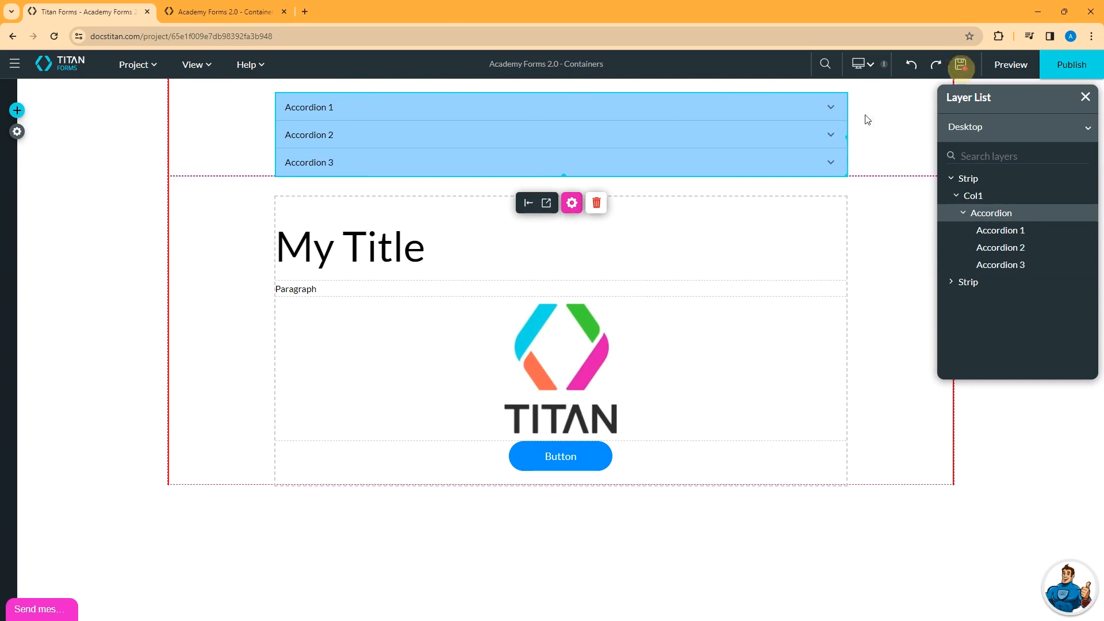
pyautogui.click(830, 109)
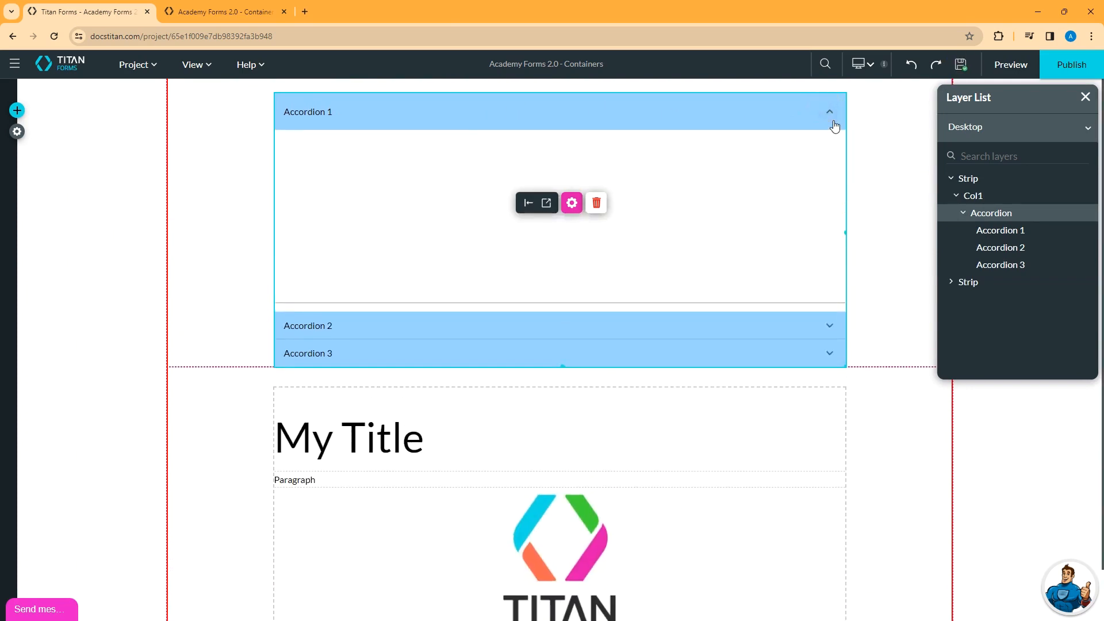
pyautogui.click(829, 328)
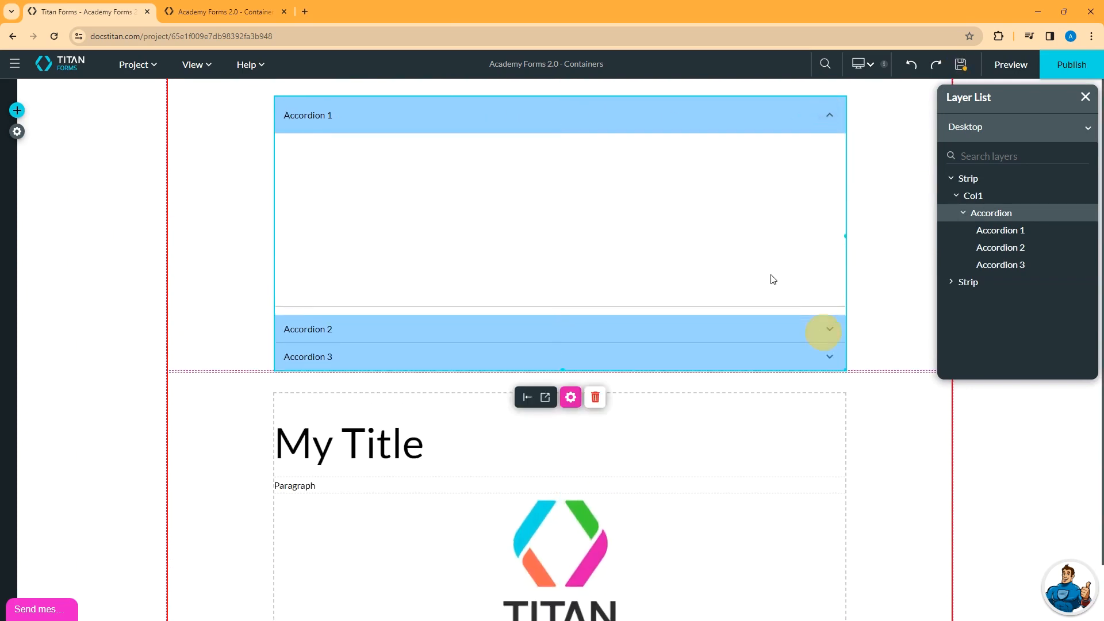
pyautogui.click(830, 331)
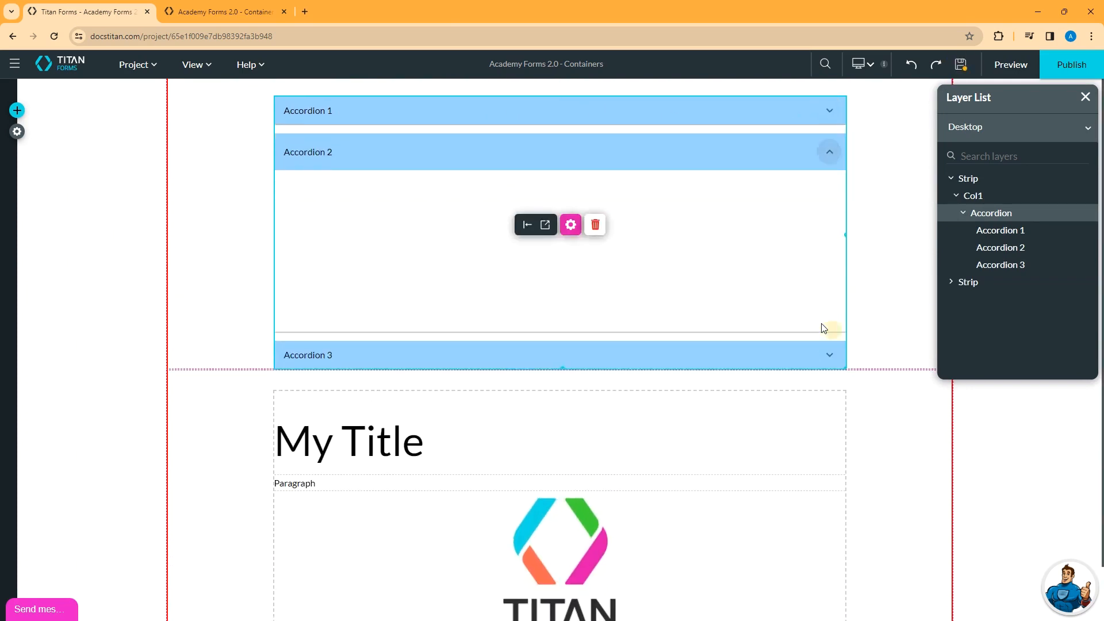
pyautogui.click(831, 368)
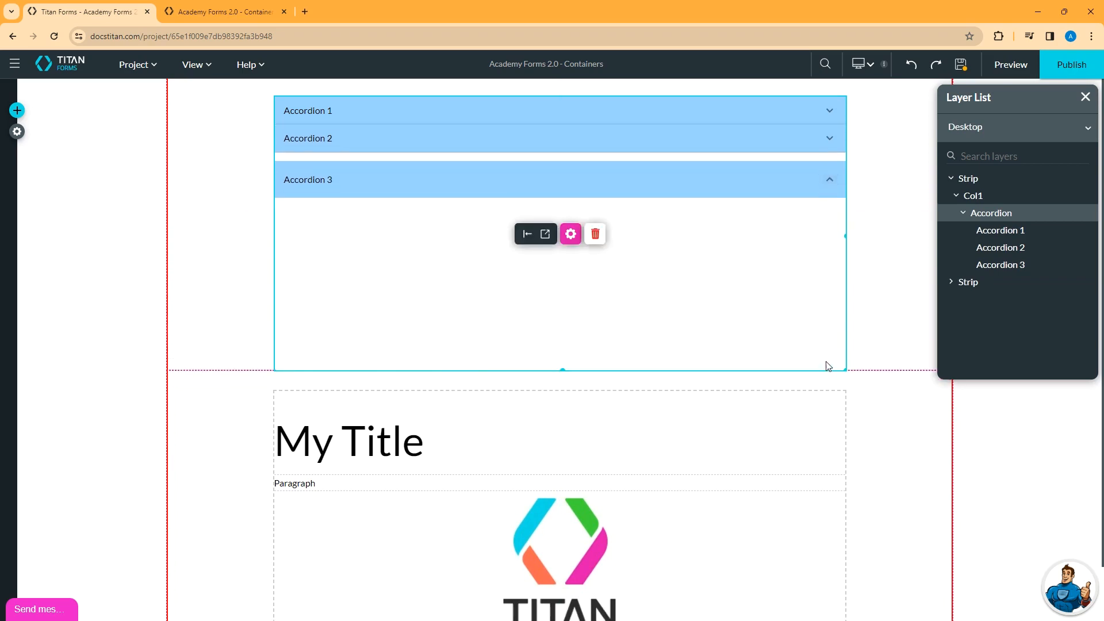
pyautogui.click(827, 180)
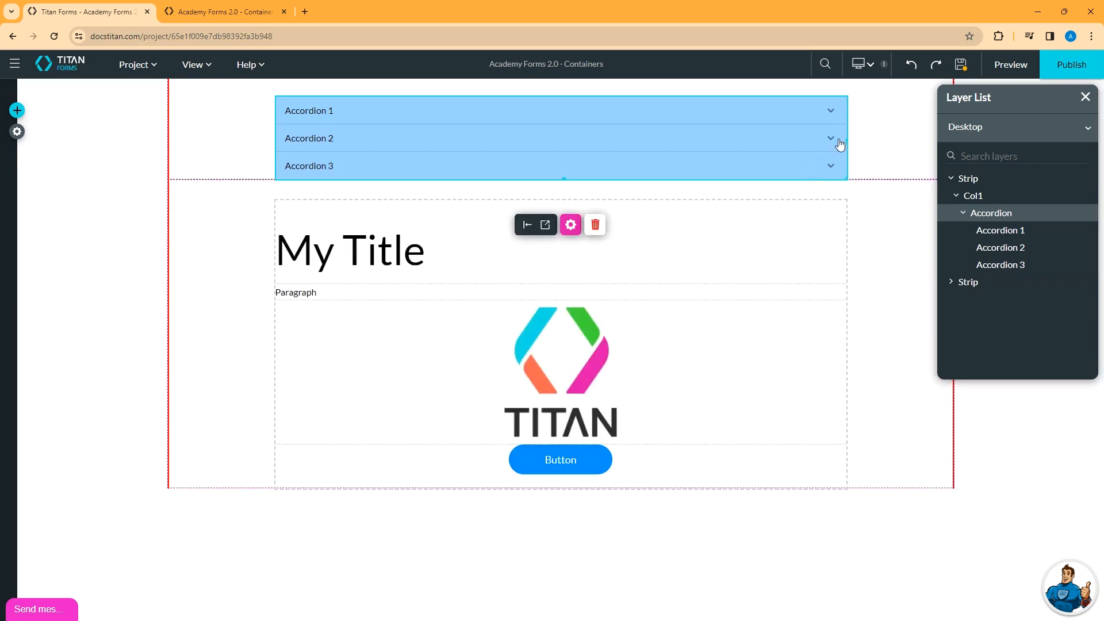
pyautogui.click(734, 142)
pyautogui.click(726, 115)
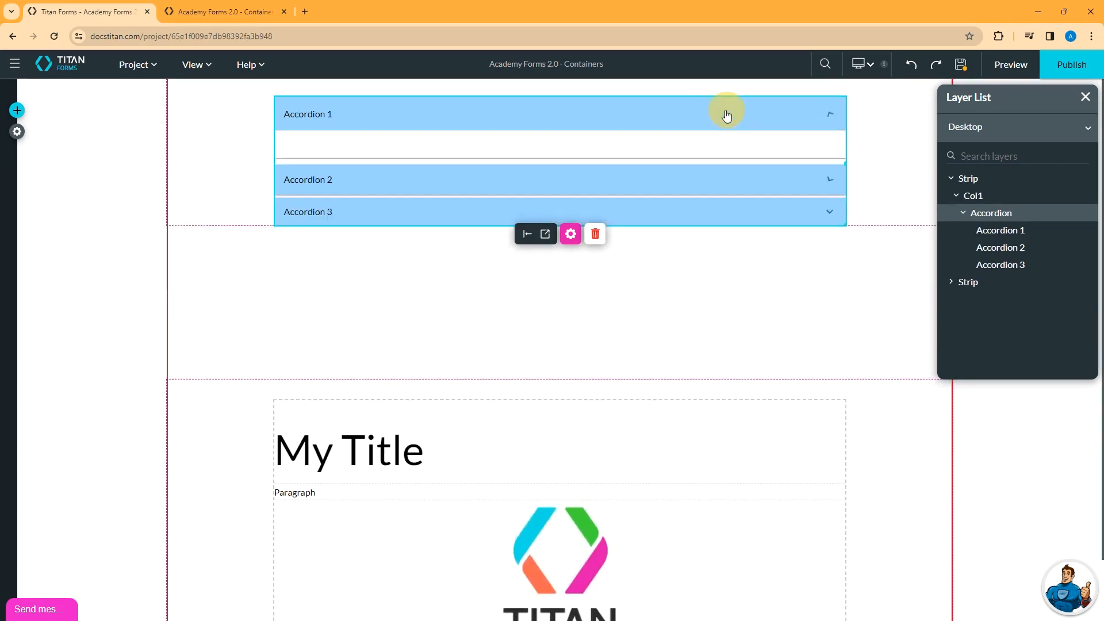
pyautogui.click(570, 235)
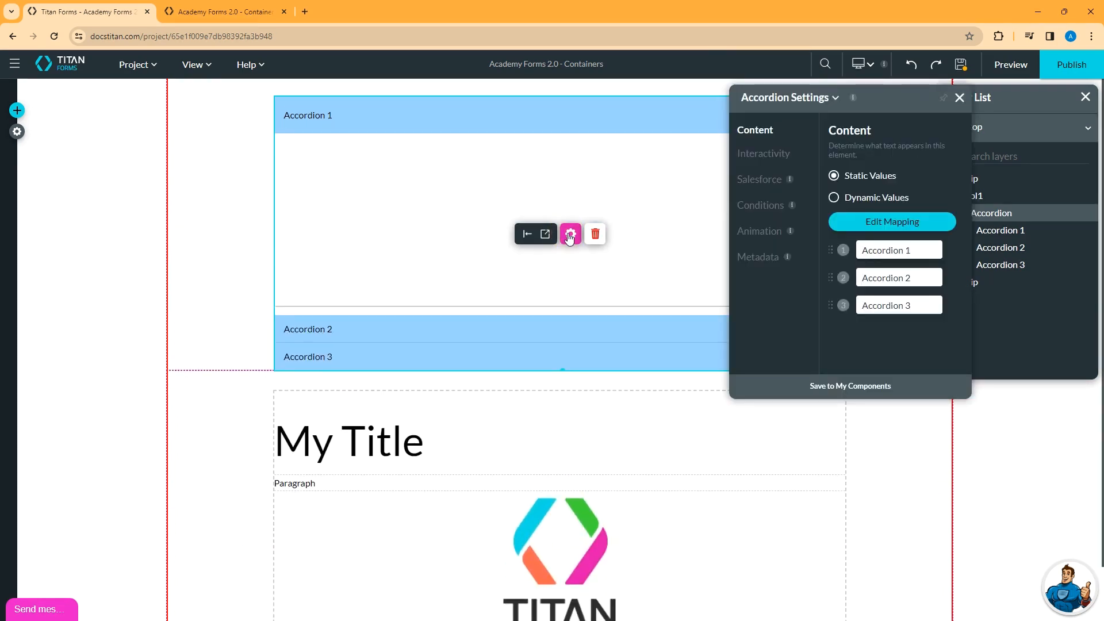
# - In Edit Mapping, add a fourth section labelled 'Accordion 4'
pyautogui.click(890, 224)
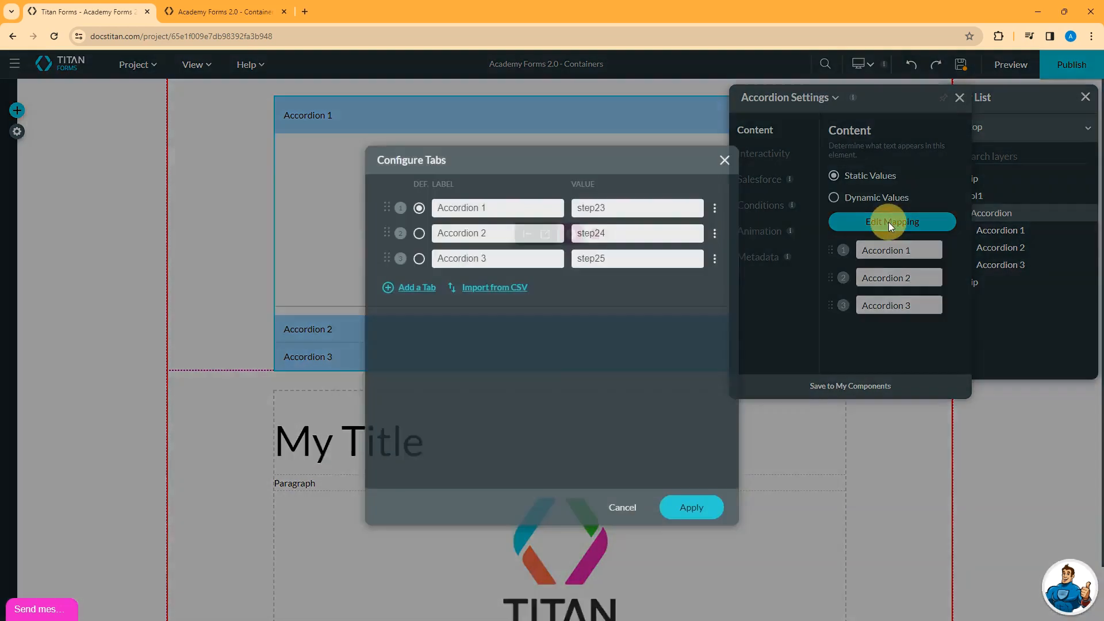
pyautogui.click(396, 293)
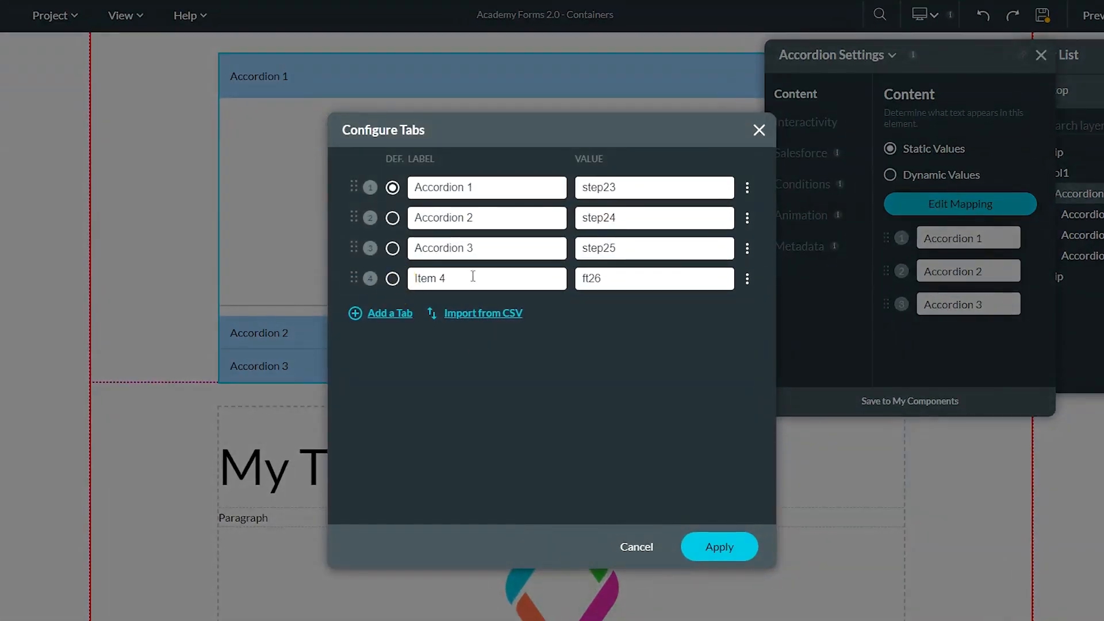
pyautogui.tripleClick(492, 287)
pyautogui.write('Accordion 4')
# - Rename the four sections Account, Contact, Case and Opportunity and apply the mapping
pyautogui.tripleClick(490, 185)
pyautogui.write('Account')
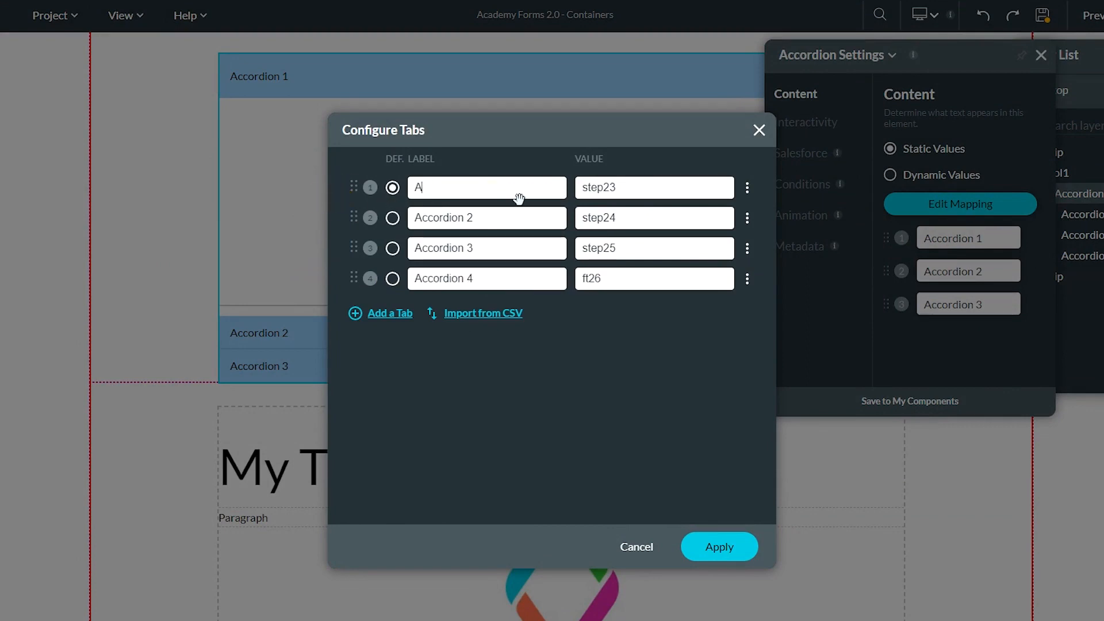
pyautogui.press('Tab')
pyautogui.press('Tab')
pyautogui.write('C o')
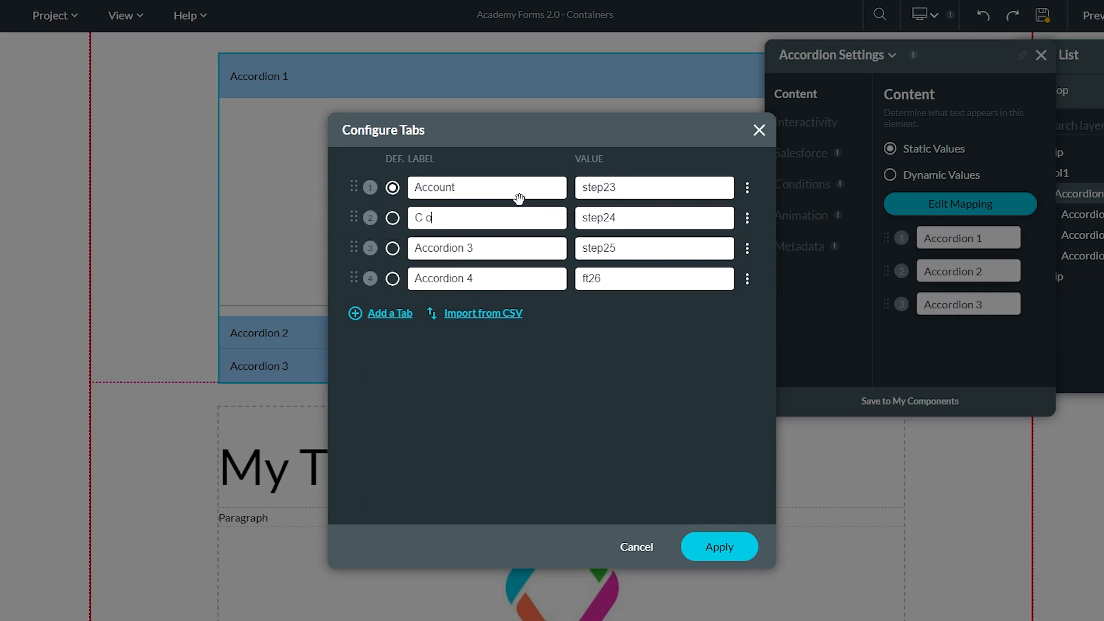
pyautogui.write('ontact')
pyautogui.press('Tab')
pyautogui.press('Tab')
pyautogui.write('Case')
pyautogui.click(452, 279)
pyautogui.write('Olpp')
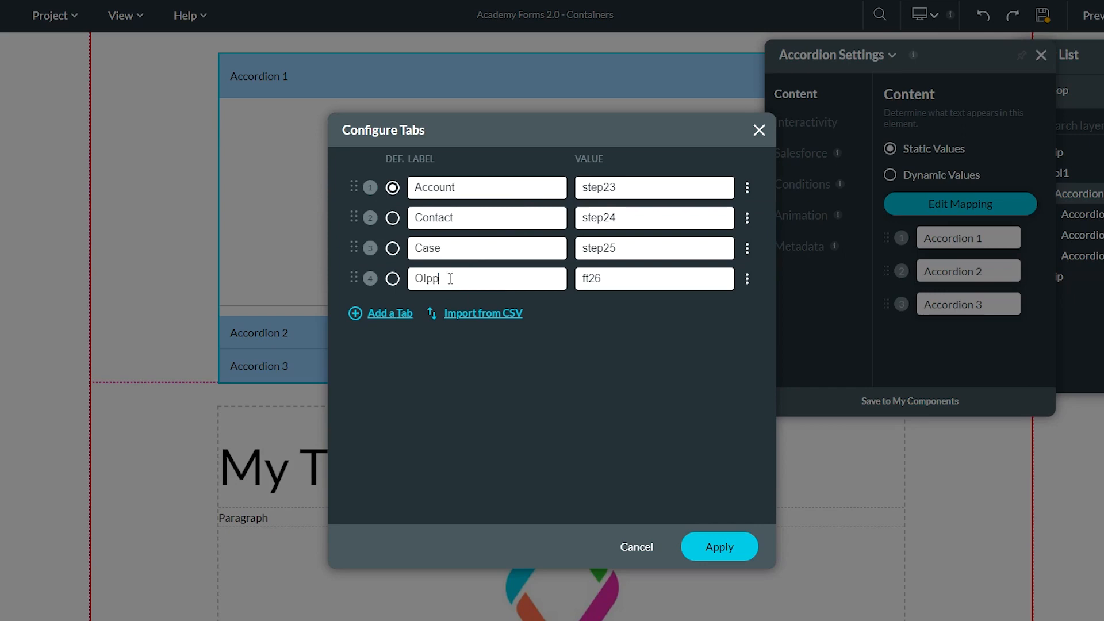
pyautogui.write('portunity')
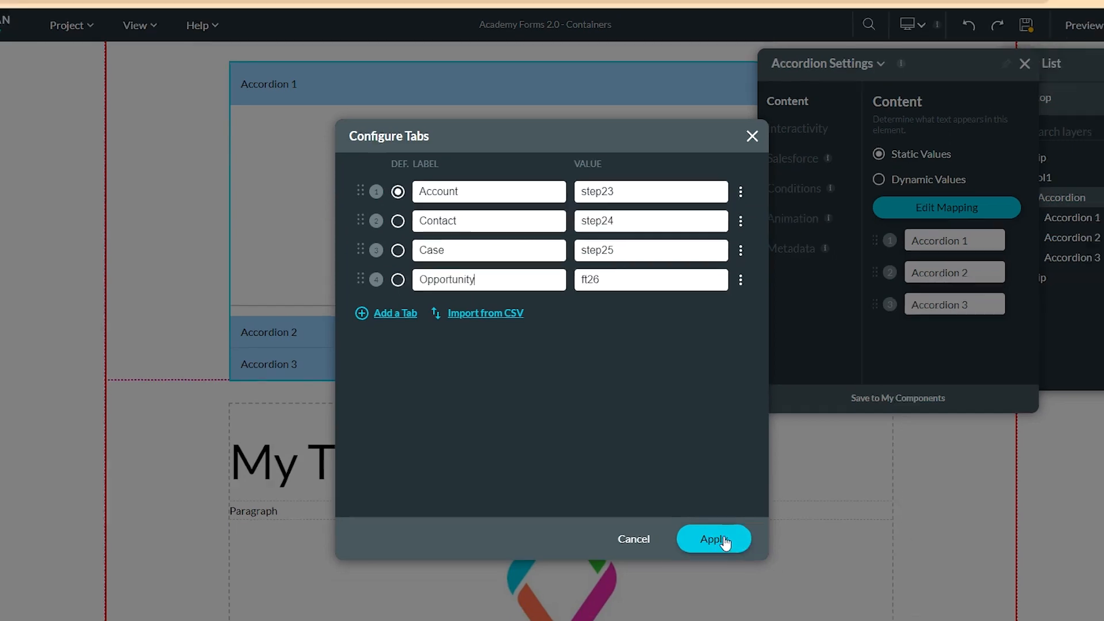
pyautogui.click(720, 546)
pyautogui.moveTo(907, 121); pyautogui.dragTo(978, 199)
pyautogui.click(17, 111)
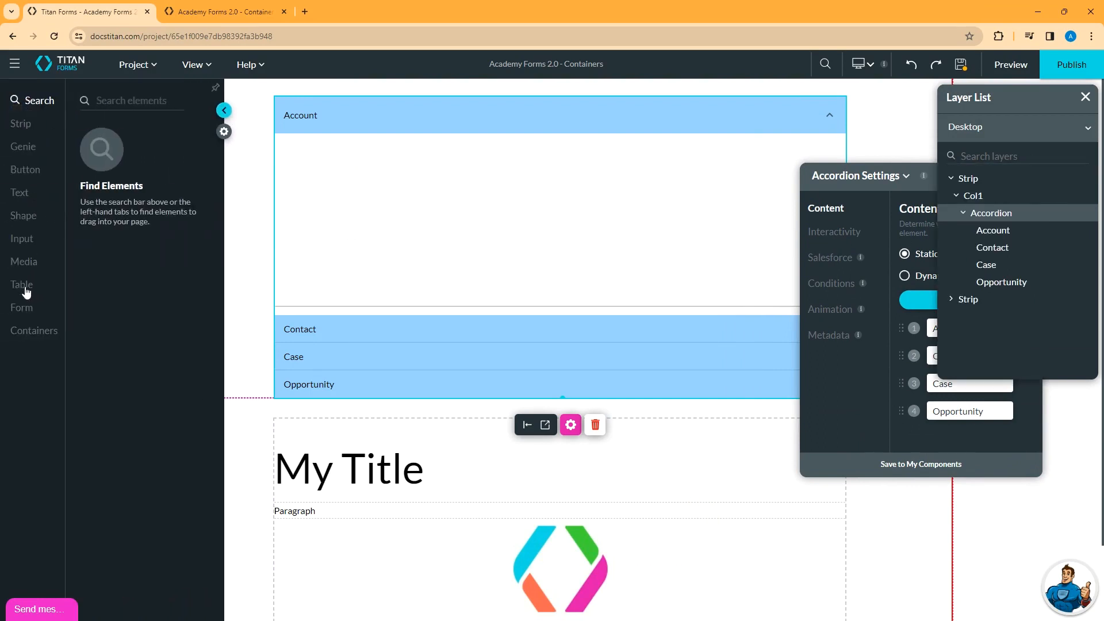
# - Place a flag image in the Account section and stretch it wider
pyautogui.click(25, 262)
pyautogui.moveTo(151, 185); pyautogui.dragTo(375, 199)
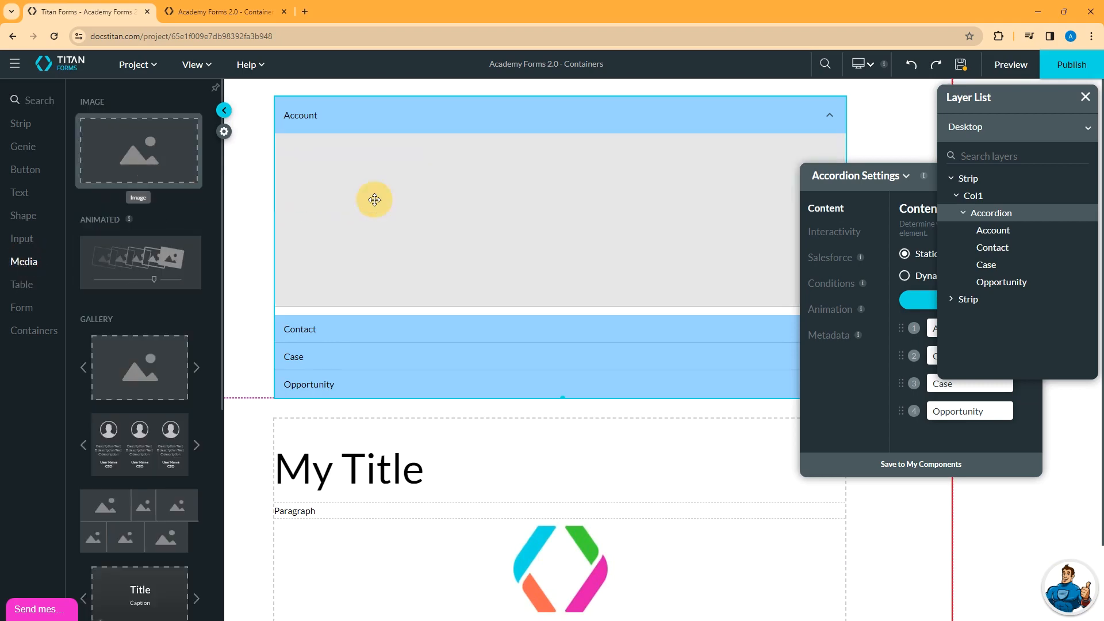
pyautogui.click(517, 297)
pyautogui.click(648, 453)
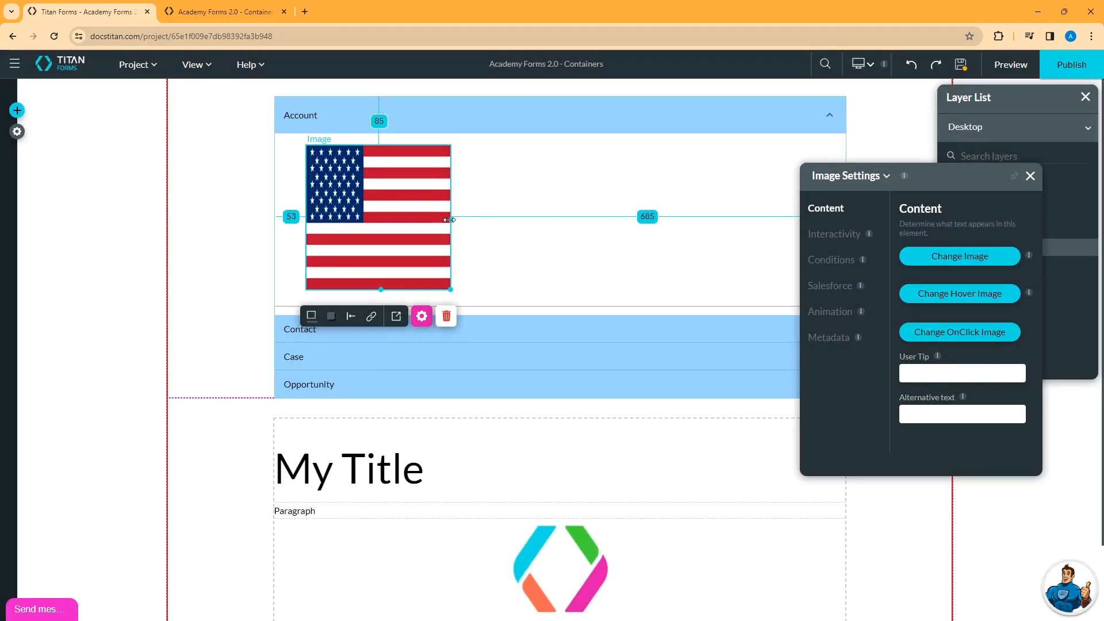
pyautogui.moveTo(452, 218); pyautogui.dragTo(623, 218)
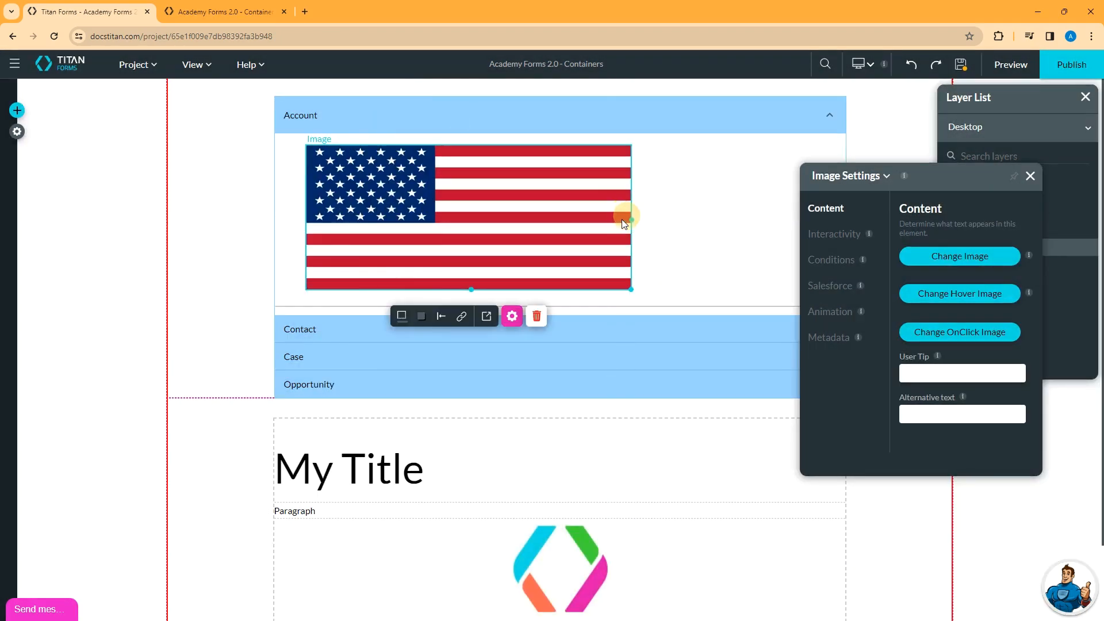
# - Add a Title text element into the Contact section
pyautogui.click(316, 338)
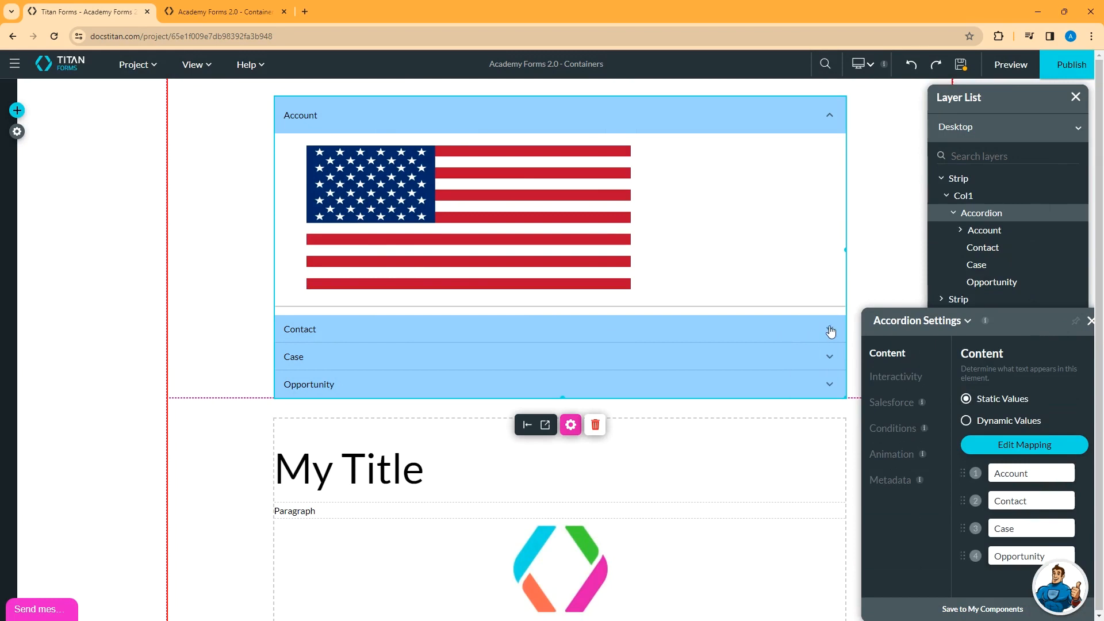
pyautogui.click(828, 328)
pyautogui.click(17, 110)
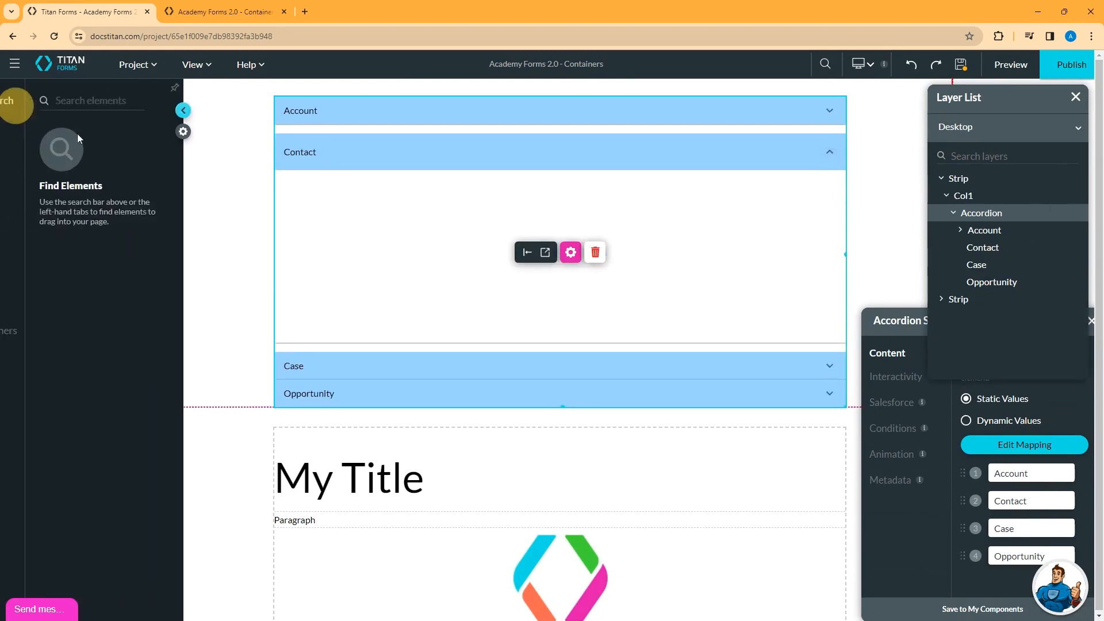
pyautogui.click(19, 194)
pyautogui.moveTo(115, 151); pyautogui.dragTo(365, 227)
# - Add a primary button into the Case section, then save and preview the page
pyautogui.click(830, 370)
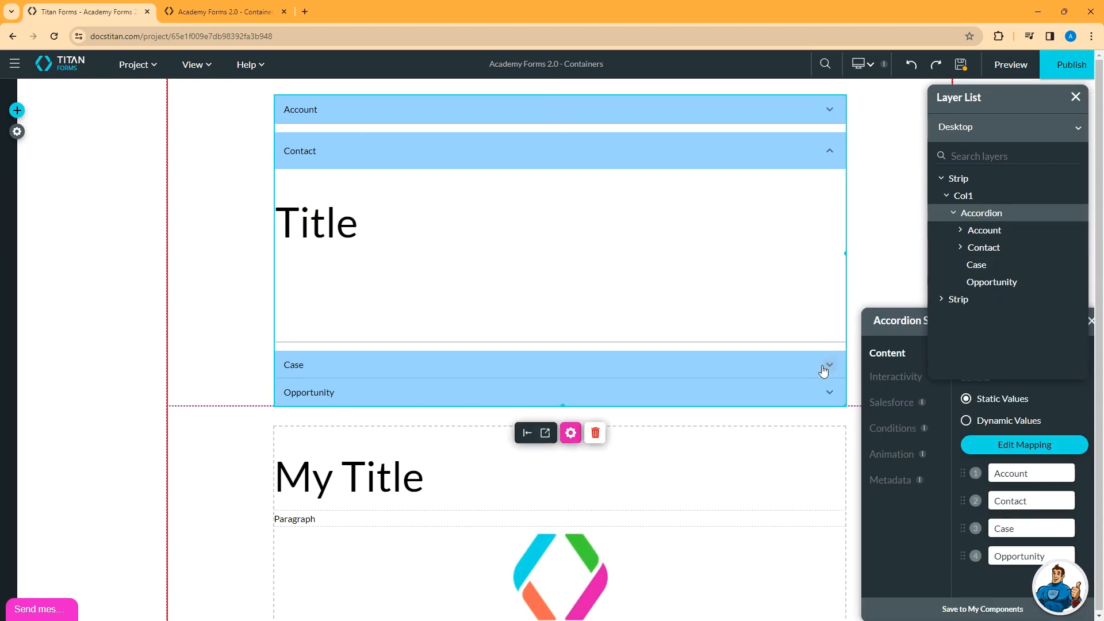
pyautogui.click(831, 370)
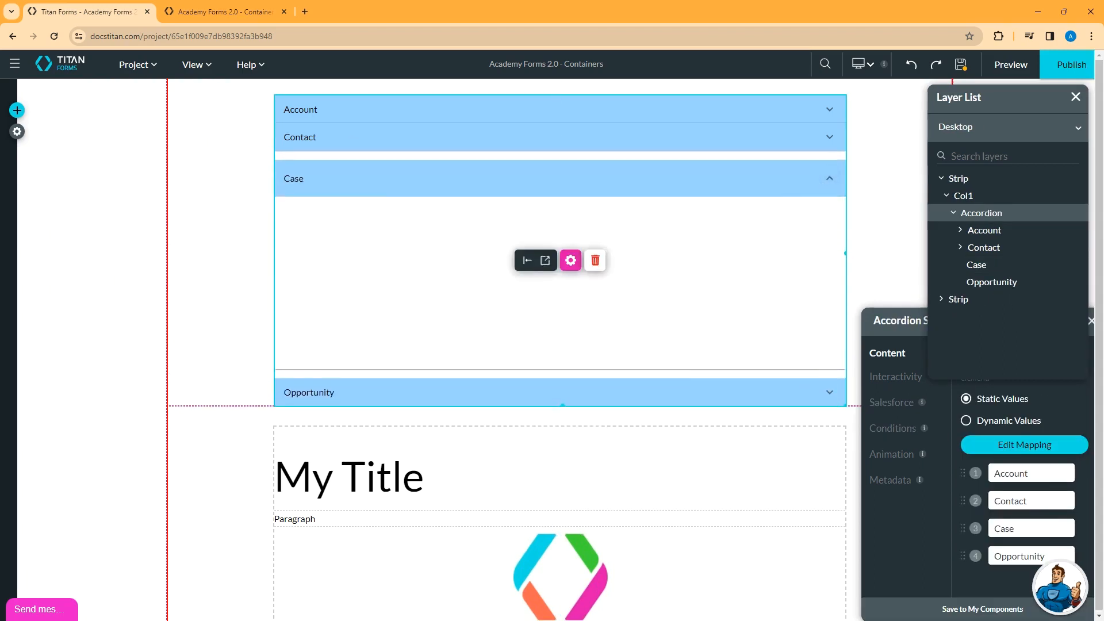
pyautogui.click(17, 111)
pyautogui.click(26, 169)
pyautogui.moveTo(125, 131); pyautogui.dragTo(342, 222)
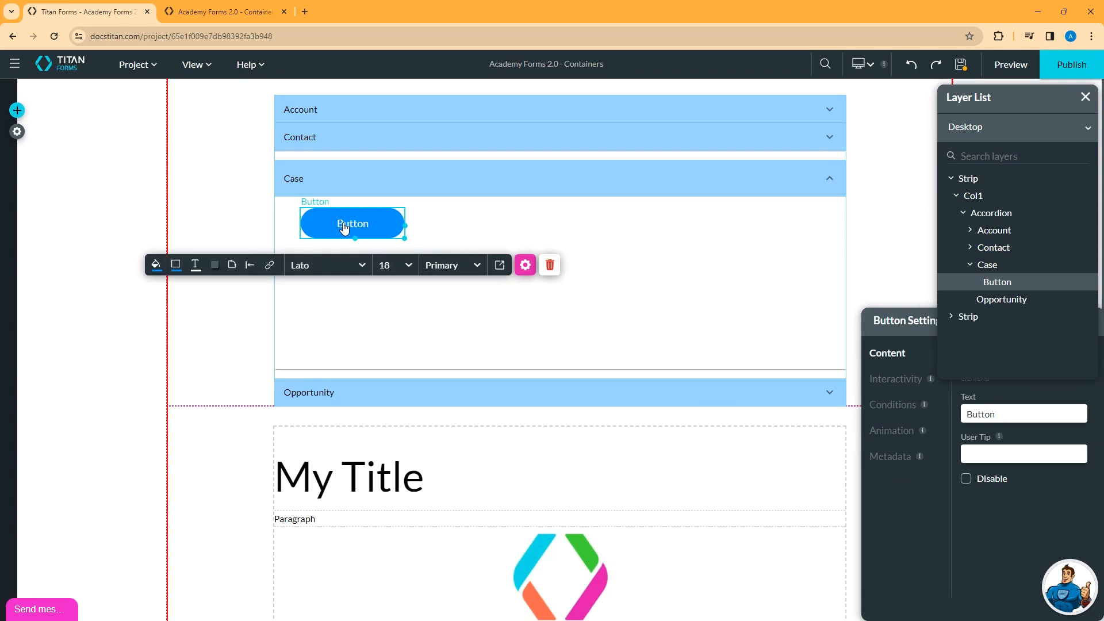
pyautogui.click(959, 64)
pyautogui.click(1009, 65)
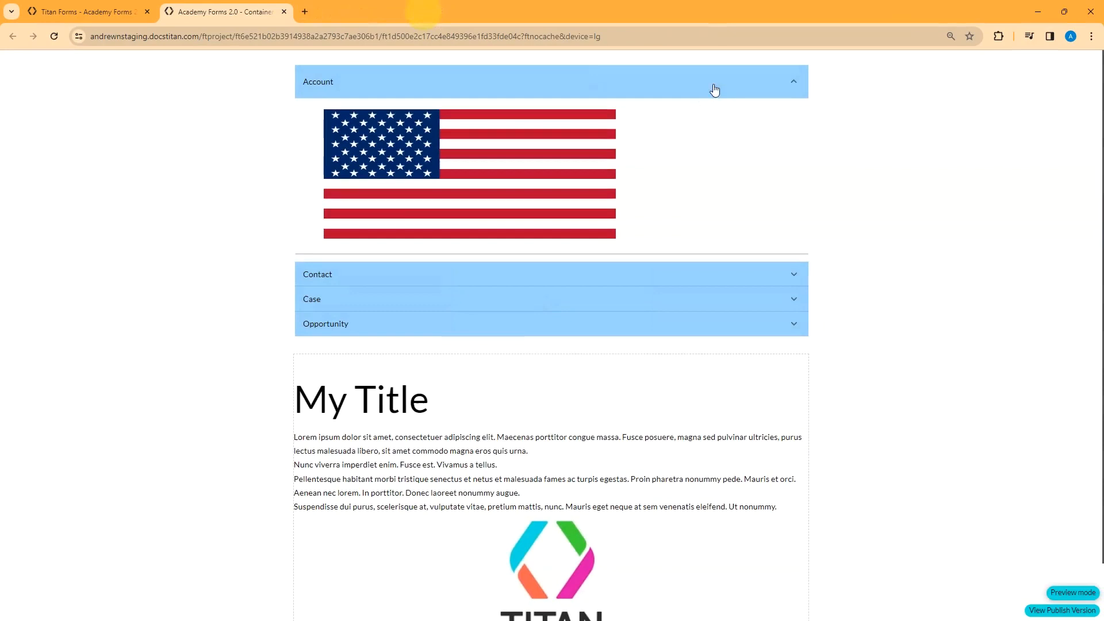
# - Expand and collapse the Account, Contact and Case sections in the preview, then close it
pyautogui.click(796, 89)
pyautogui.click(793, 89)
pyautogui.click(794, 83)
pyautogui.click(796, 109)
pyautogui.click(796, 116)
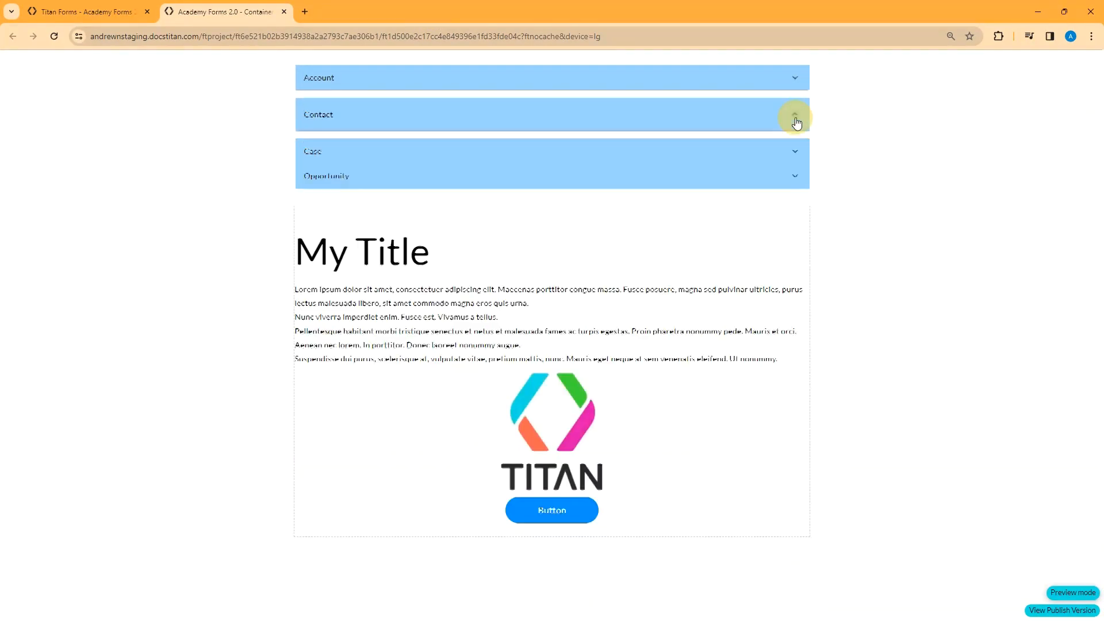
pyautogui.click(797, 138)
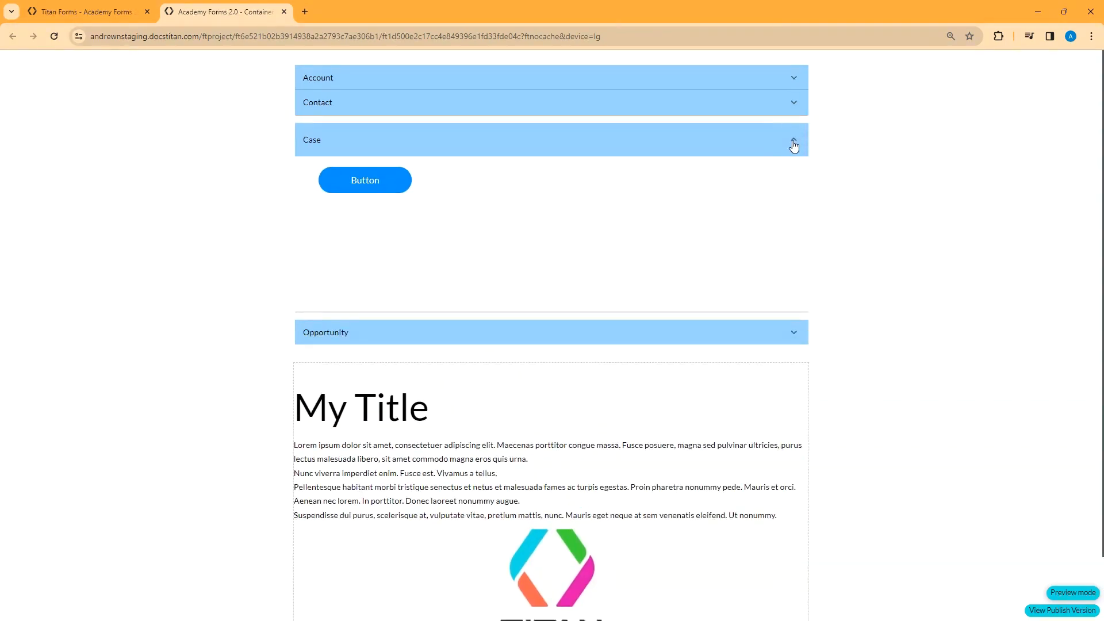
pyautogui.click(794, 142)
pyautogui.click(284, 11)
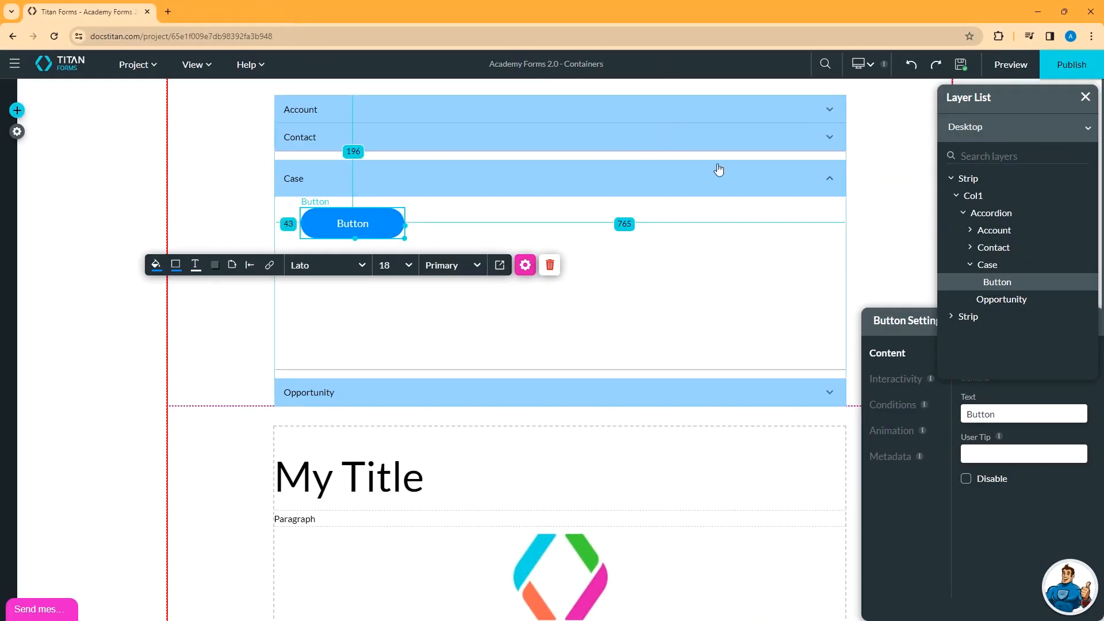
# - Switch the accordion to Dynamic Values and open its Sync from Salesforce settings
pyautogui.click(842, 240)
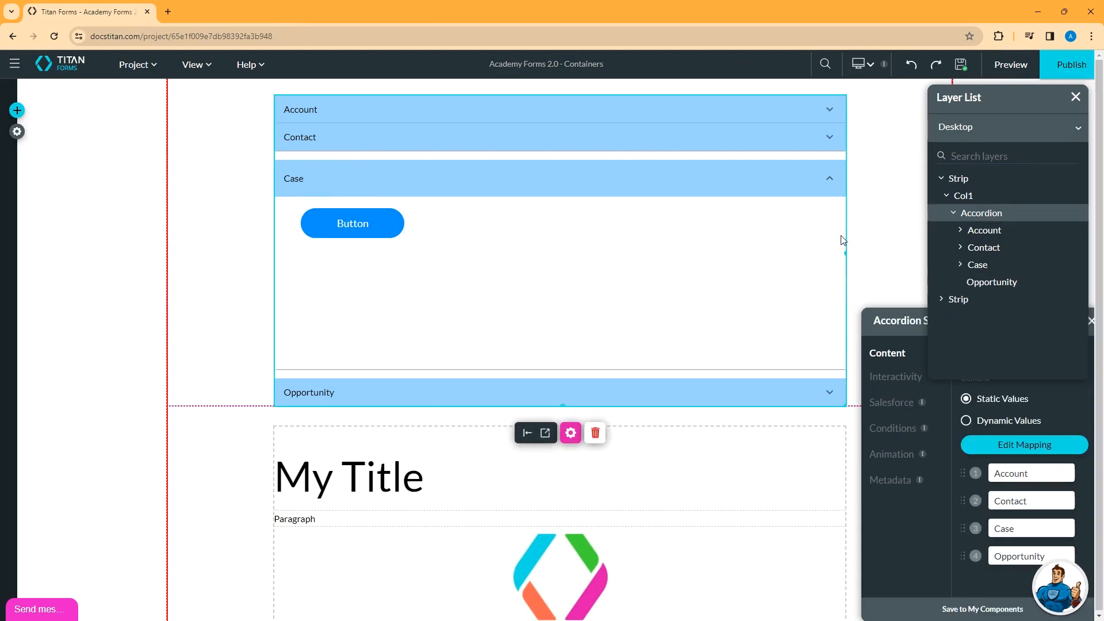
pyautogui.click(570, 433)
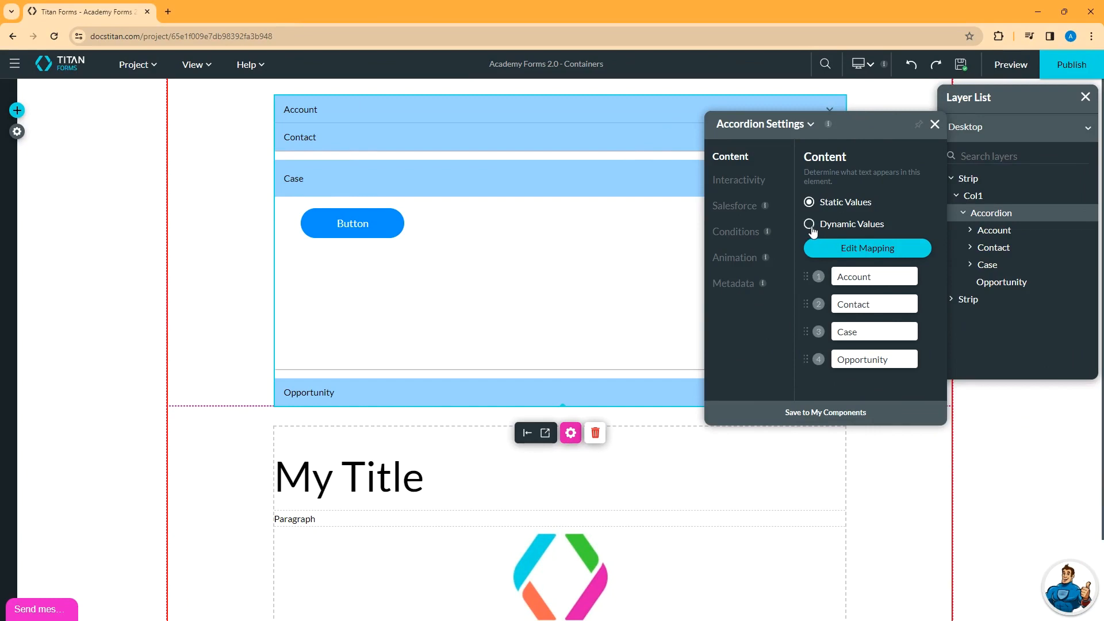
pyautogui.click(809, 225)
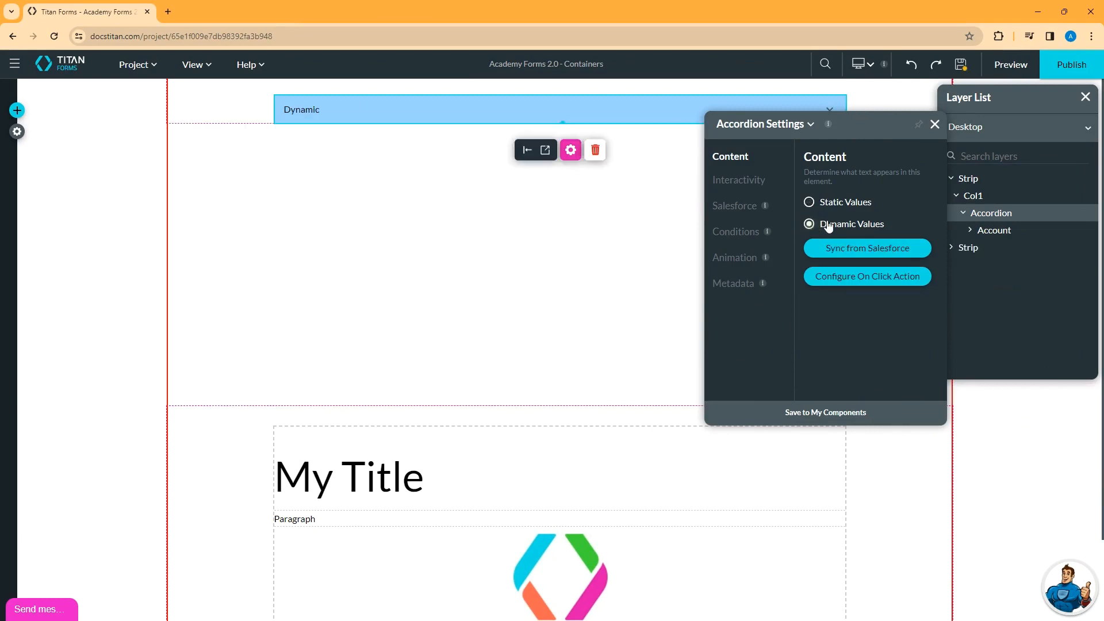
pyautogui.click(871, 253)
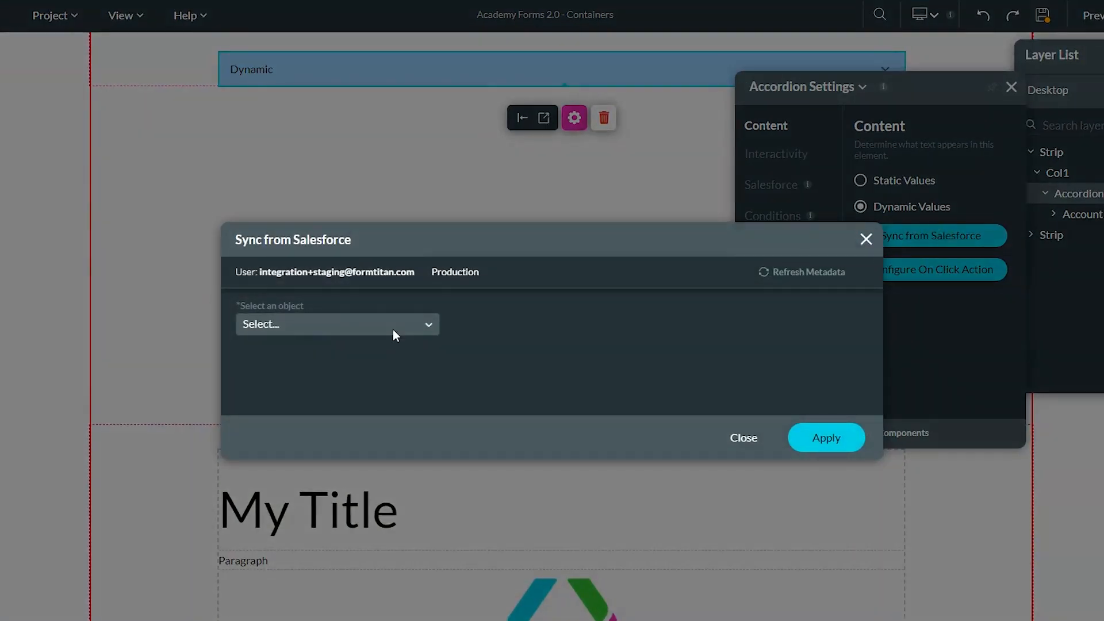
# - Sync the accordion items from the Opportunity Stage field, apply, and save the project
pyautogui.click(392, 329)
pyautogui.write('opp')
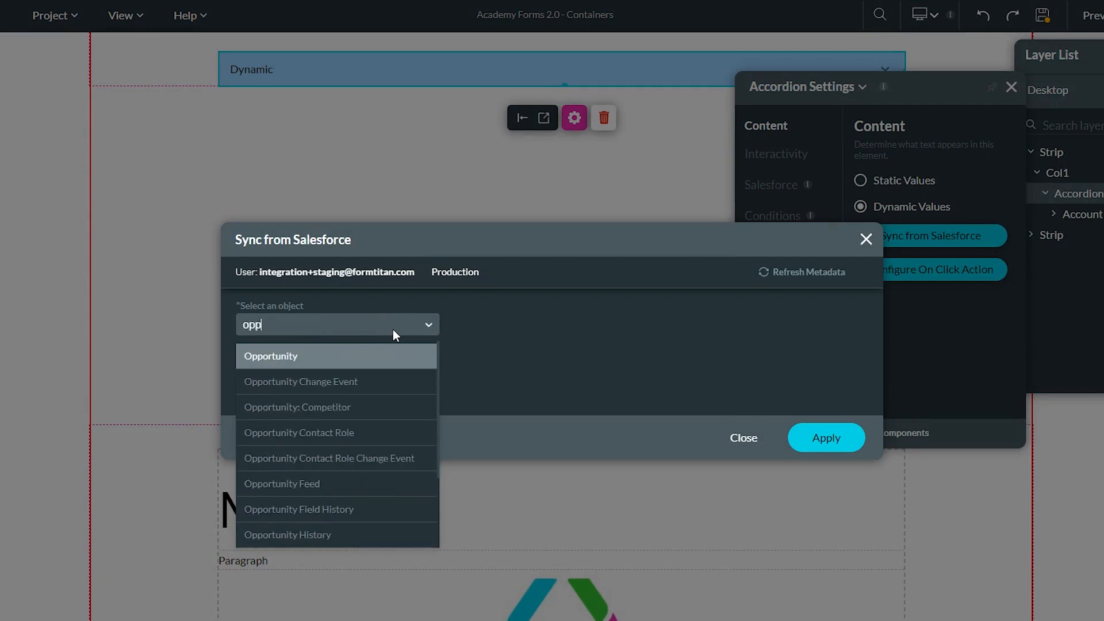
pyautogui.click(261, 356)
pyautogui.click(327, 373)
pyautogui.write('sta')
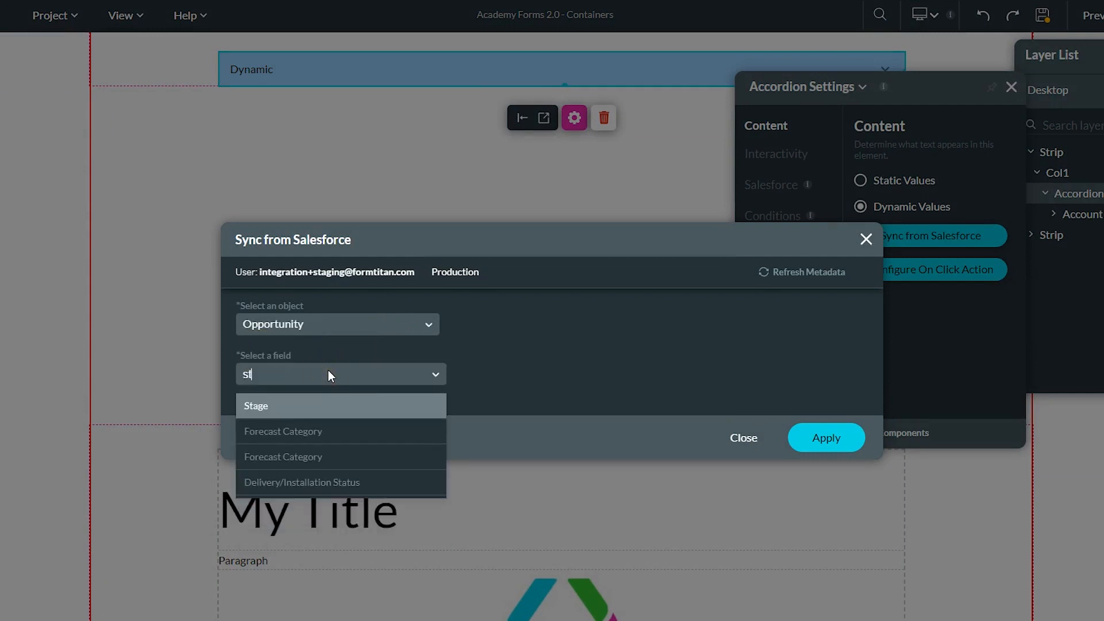
pyautogui.click(293, 406)
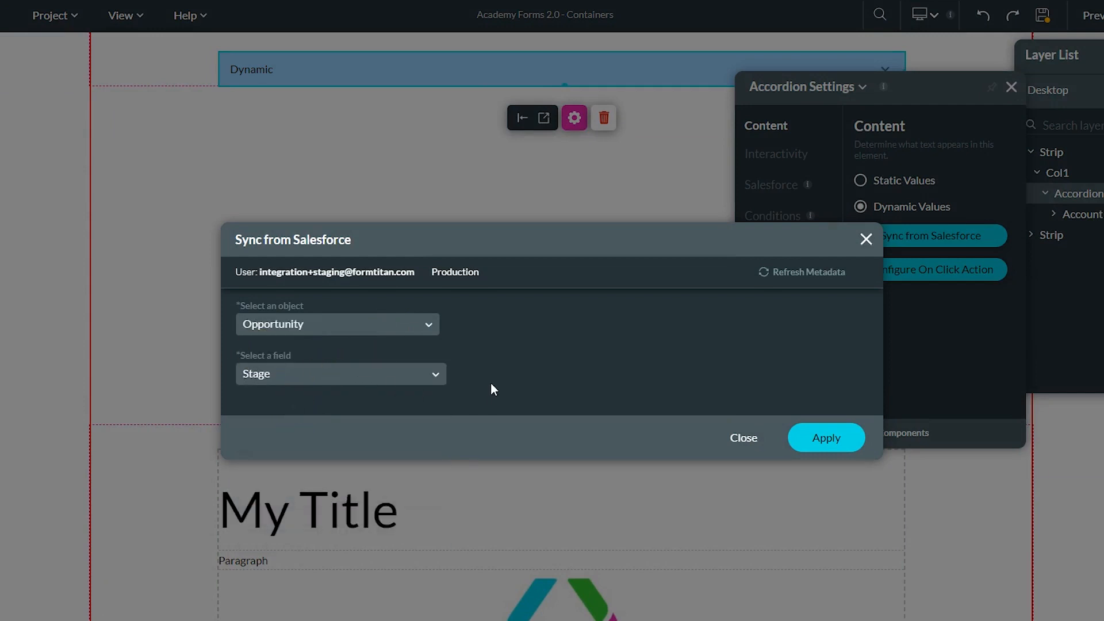
pyautogui.click(826, 438)
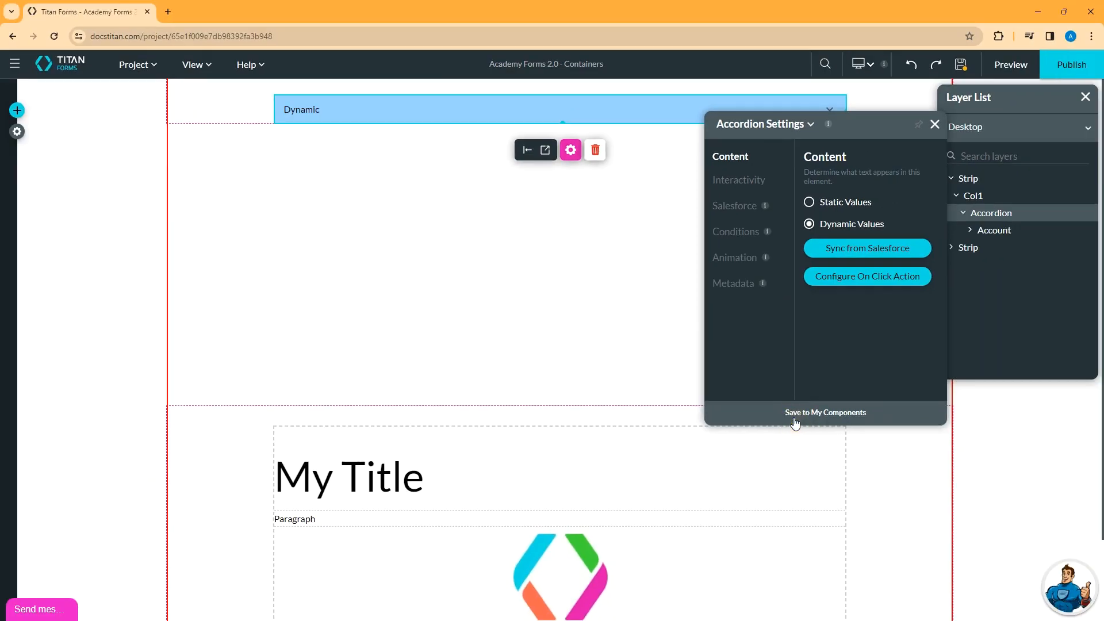
pyautogui.click(963, 68)
# - Preview the form and toggle the Prospecting, Qualification, Needs Analysis and Value Proposition rows
pyautogui.click(1010, 65)
pyautogui.click(795, 80)
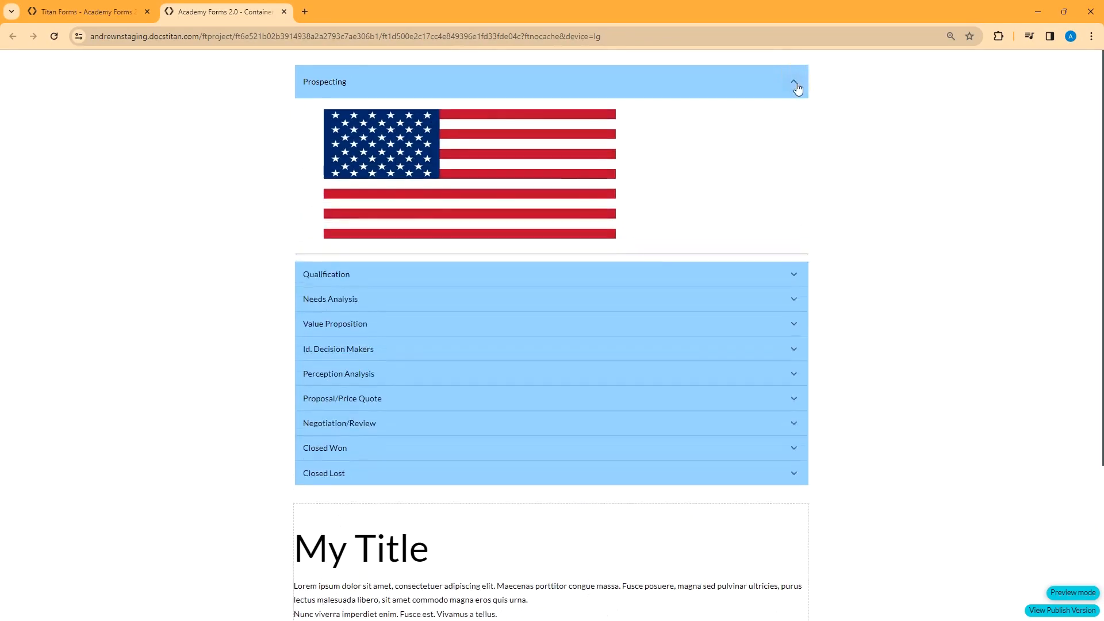
pyautogui.click(796, 81)
pyautogui.click(788, 104)
pyautogui.click(786, 100)
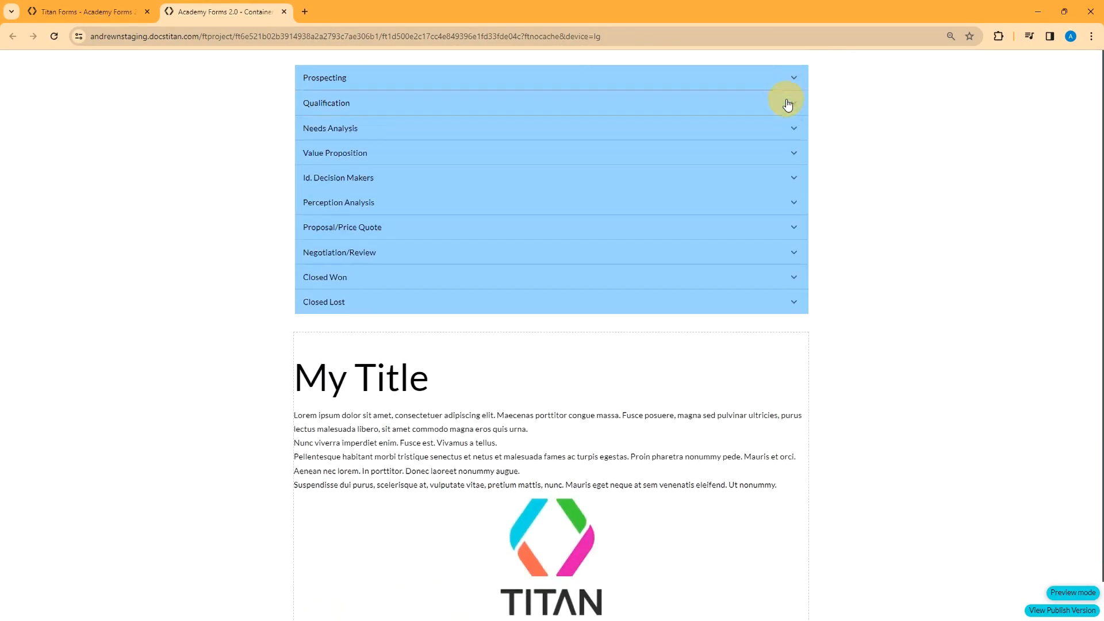
pyautogui.click(785, 123)
pyautogui.click(791, 137)
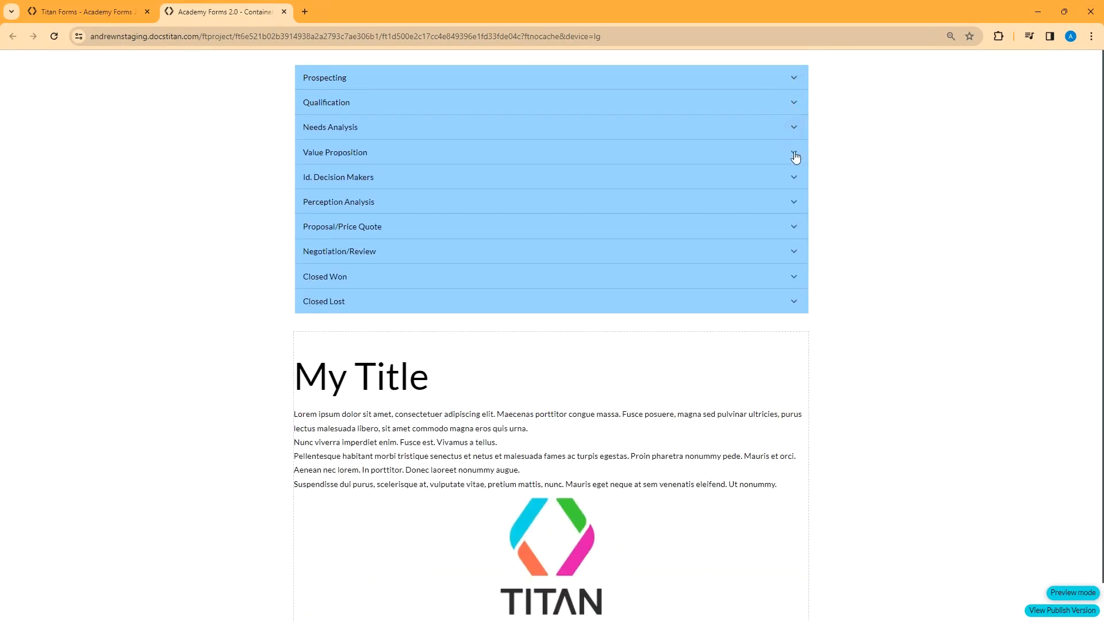
pyautogui.click(792, 155)
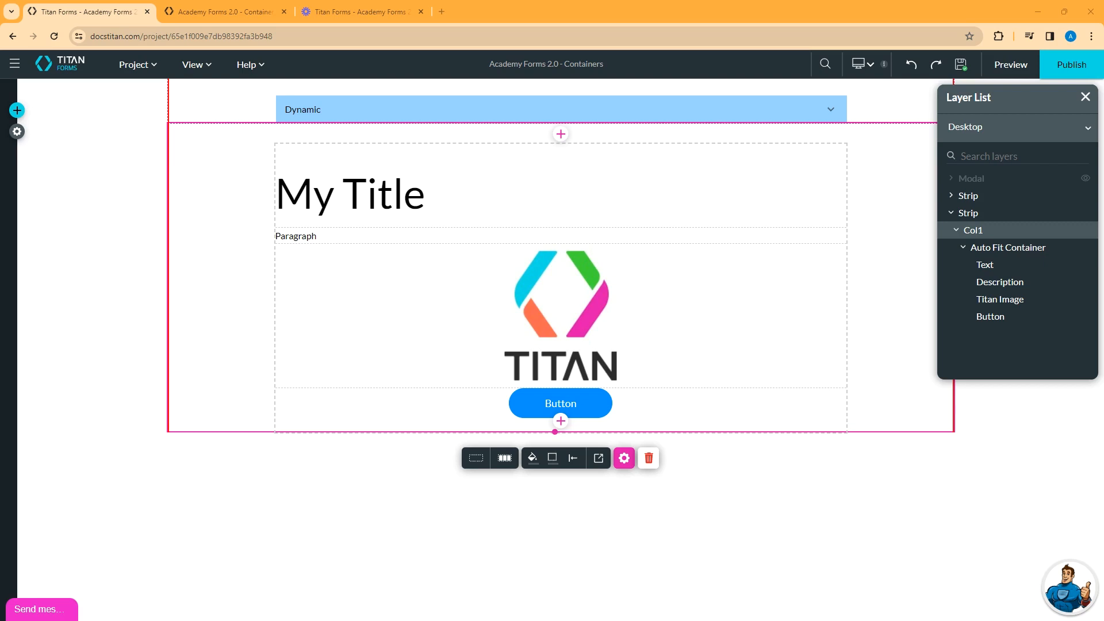
# - Browse the Containers elements, then unhide the Modal using its eye icon
pyautogui.click(17, 110)
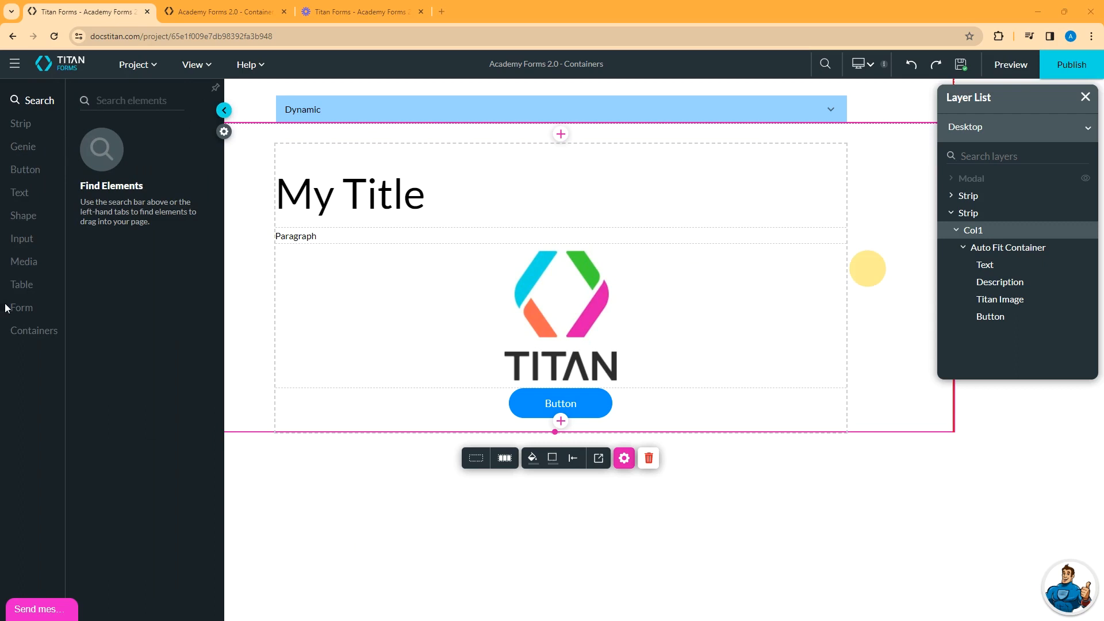
pyautogui.click(32, 329)
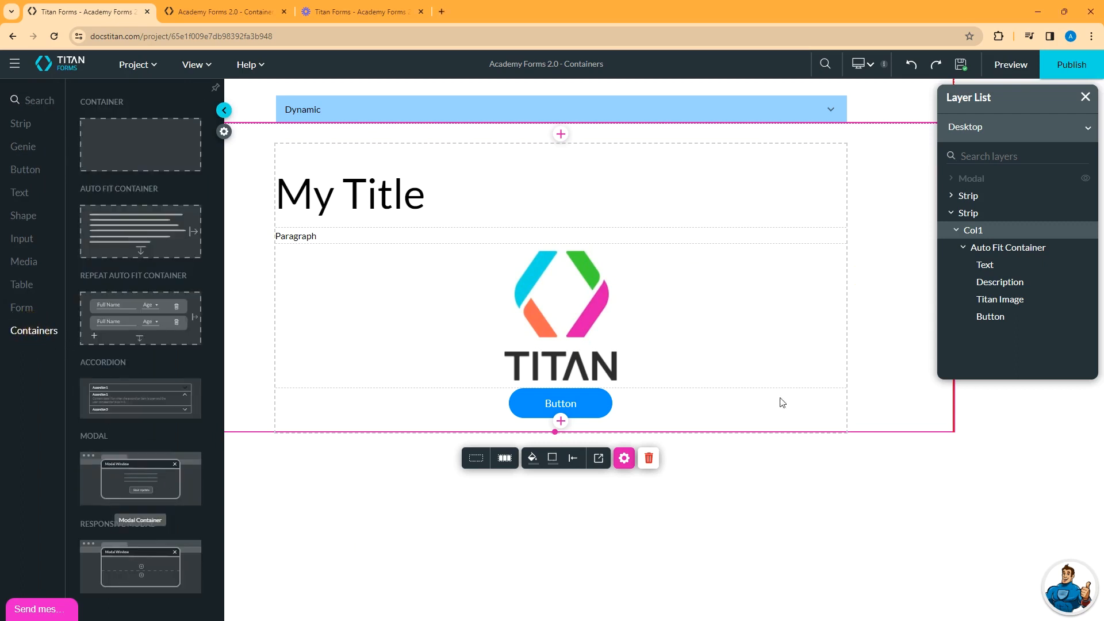
pyautogui.click(221, 110)
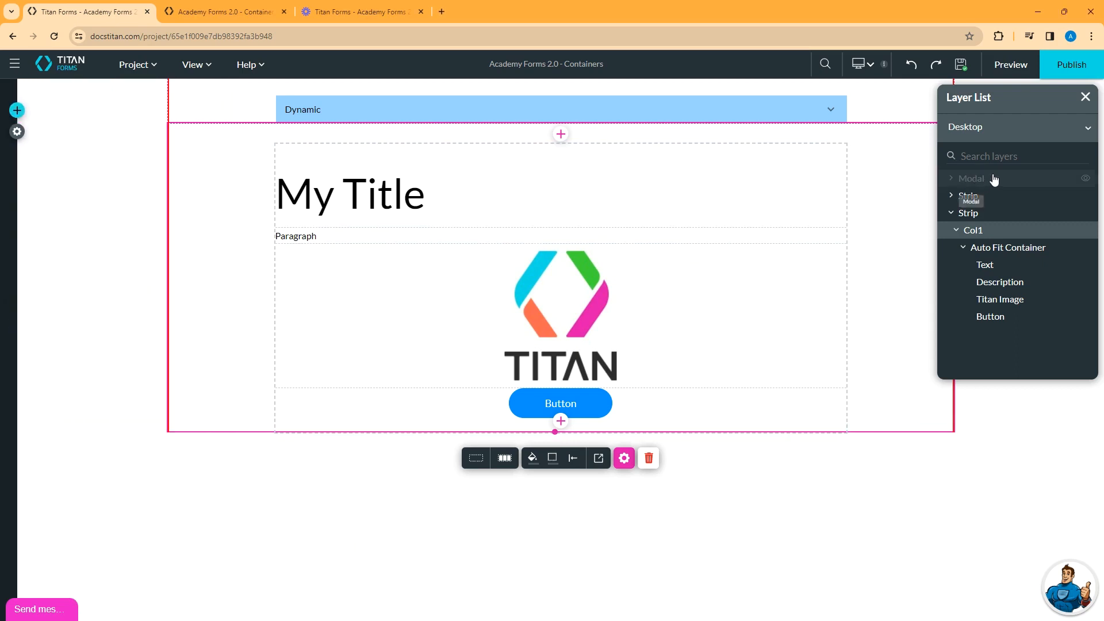
pyautogui.click(1085, 179)
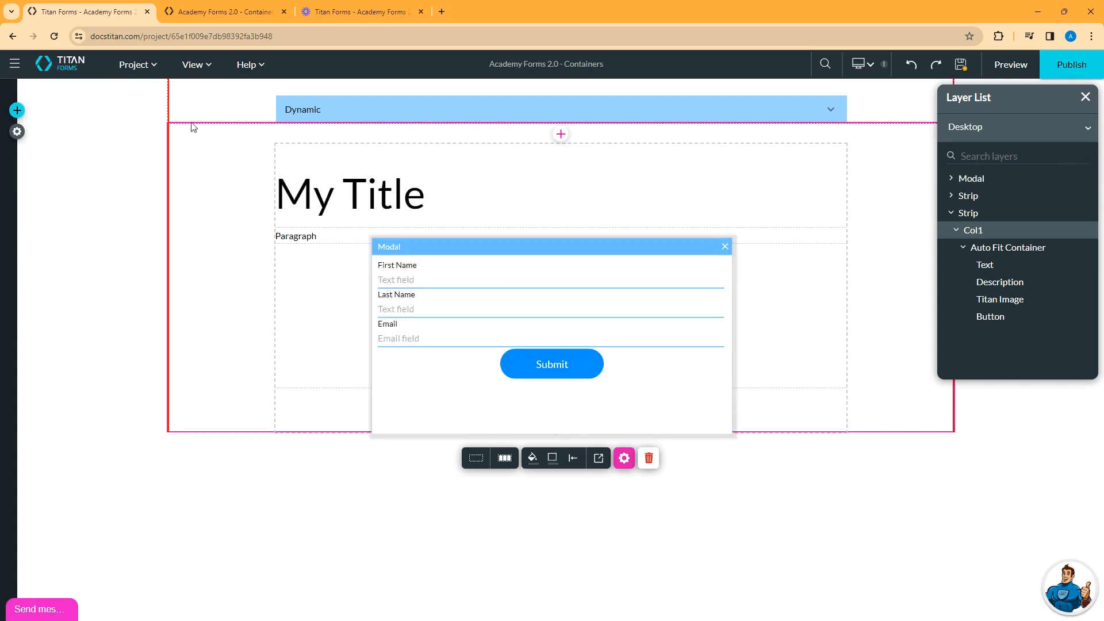
# - Show the Layer List, toggle the Modal's visibility off and back on, and select the modal
pyautogui.click(152, 64)
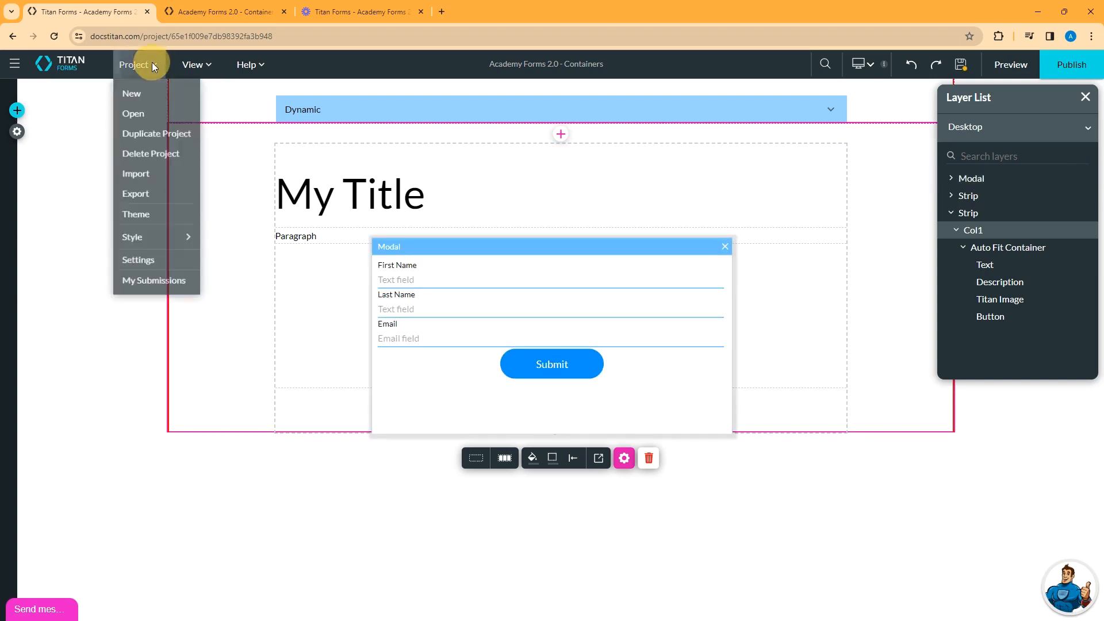
pyautogui.click(207, 65)
pyautogui.click(212, 91)
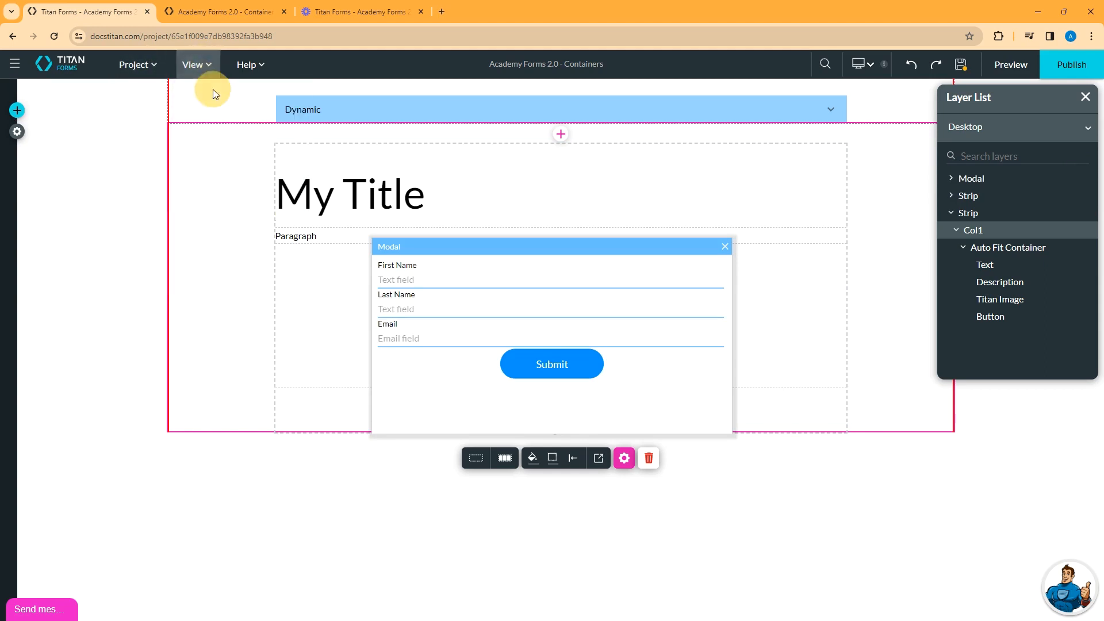
pyautogui.moveTo(1000, 180)
pyautogui.click(1086, 179)
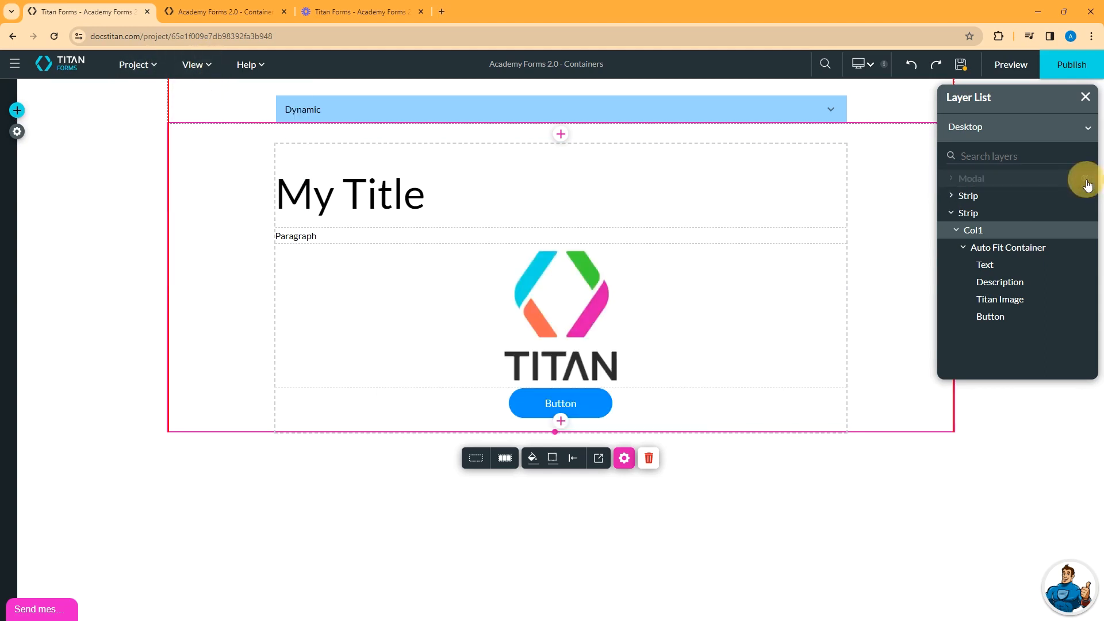
pyautogui.click(1086, 180)
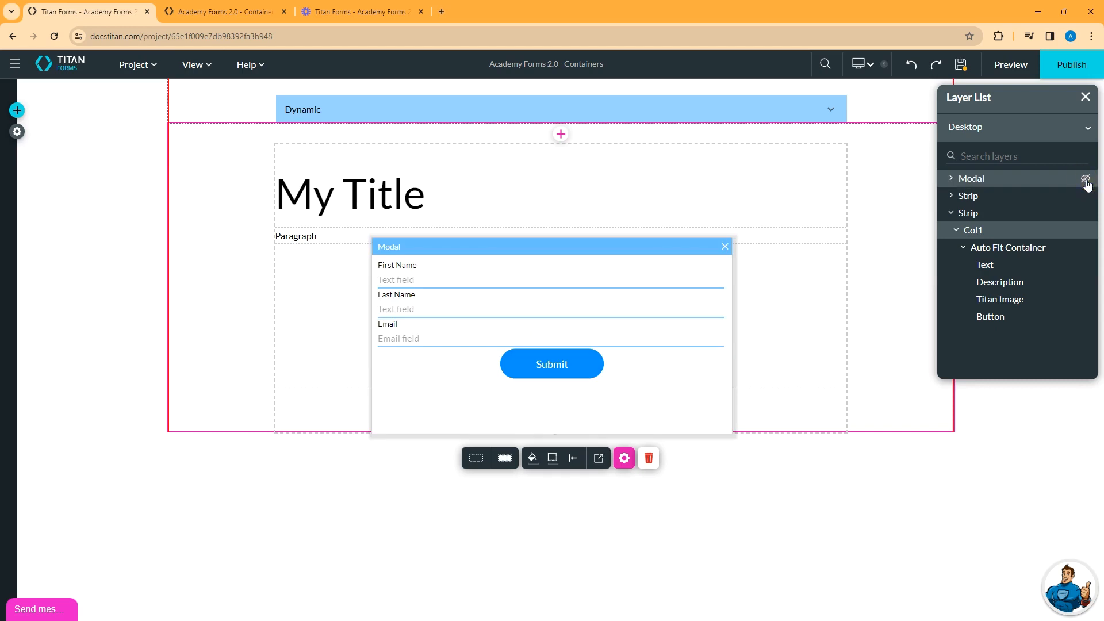
pyautogui.click(585, 257)
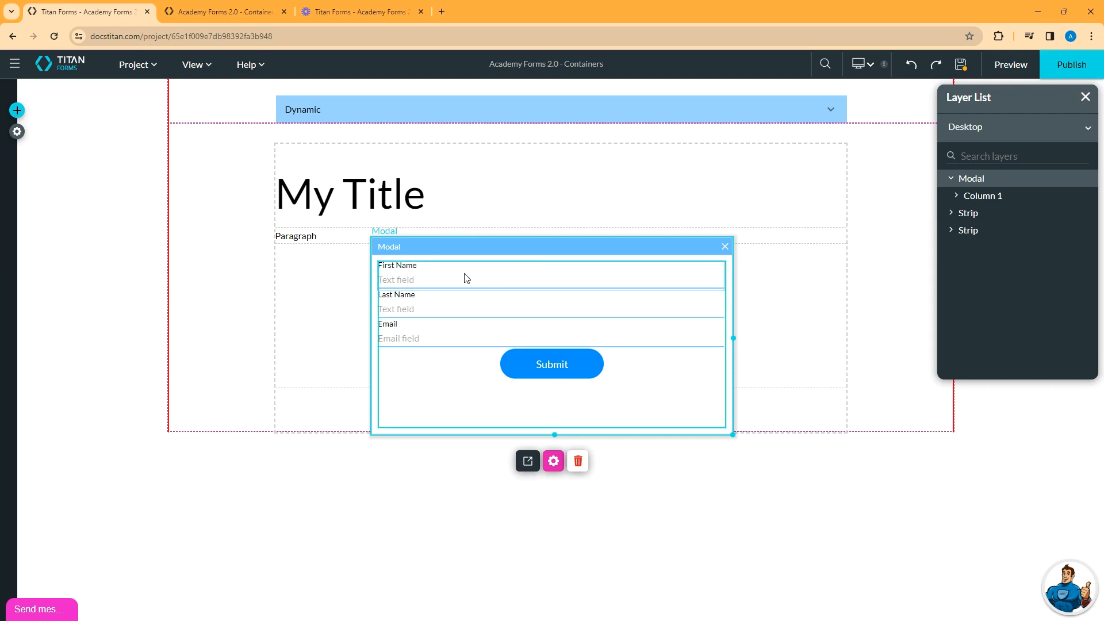
pyautogui.click(437, 278)
pyautogui.click(402, 305)
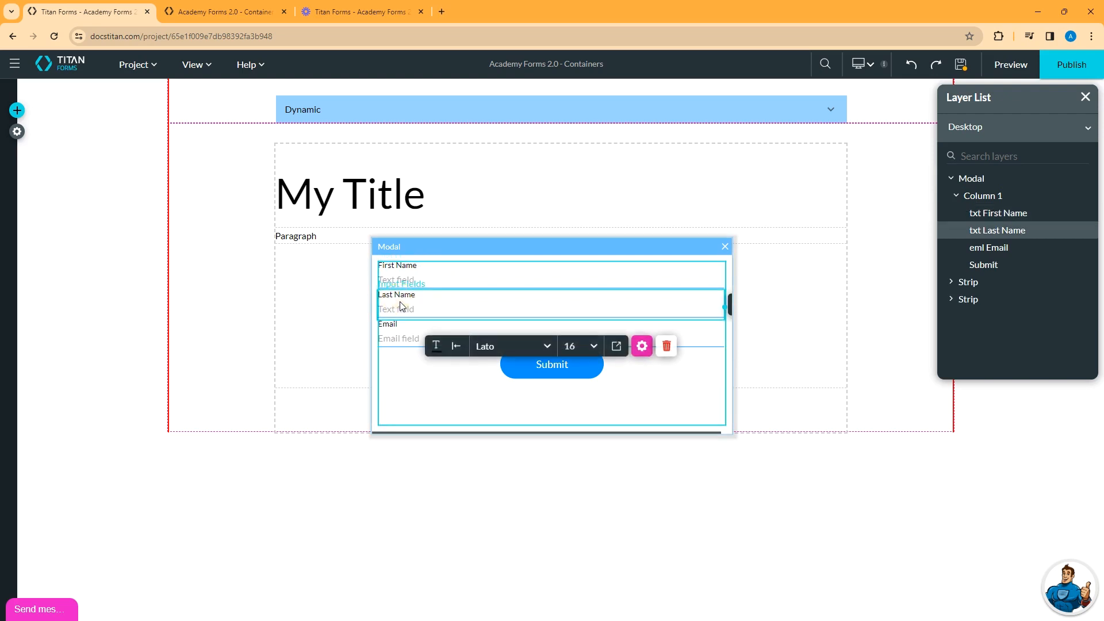
pyautogui.click(404, 337)
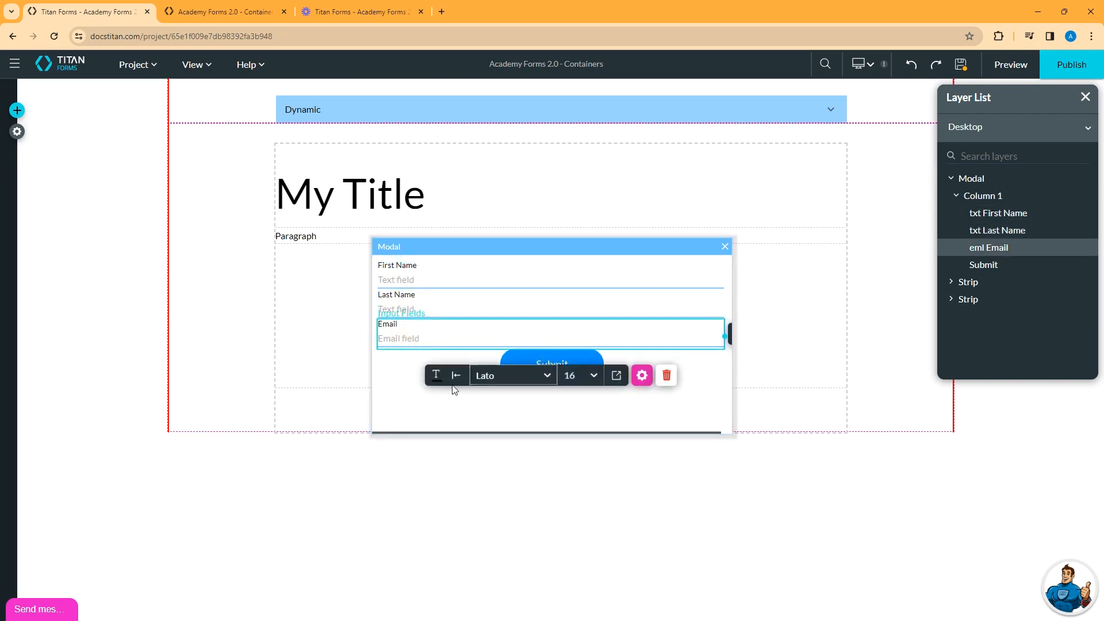
pyautogui.click(414, 389)
pyautogui.click(543, 367)
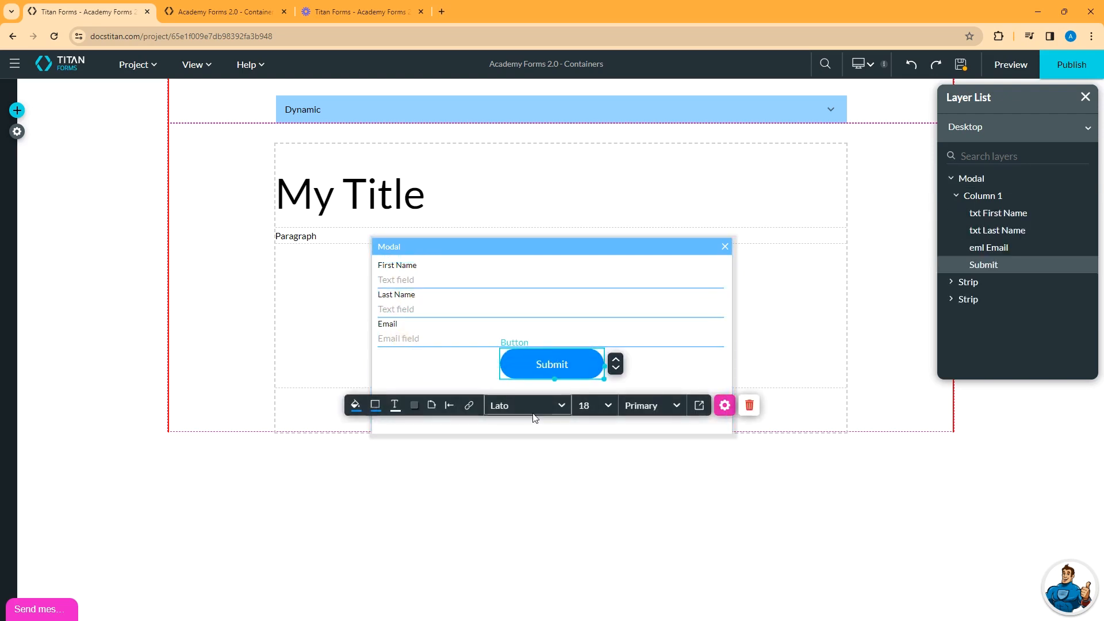
pyautogui.click(616, 359)
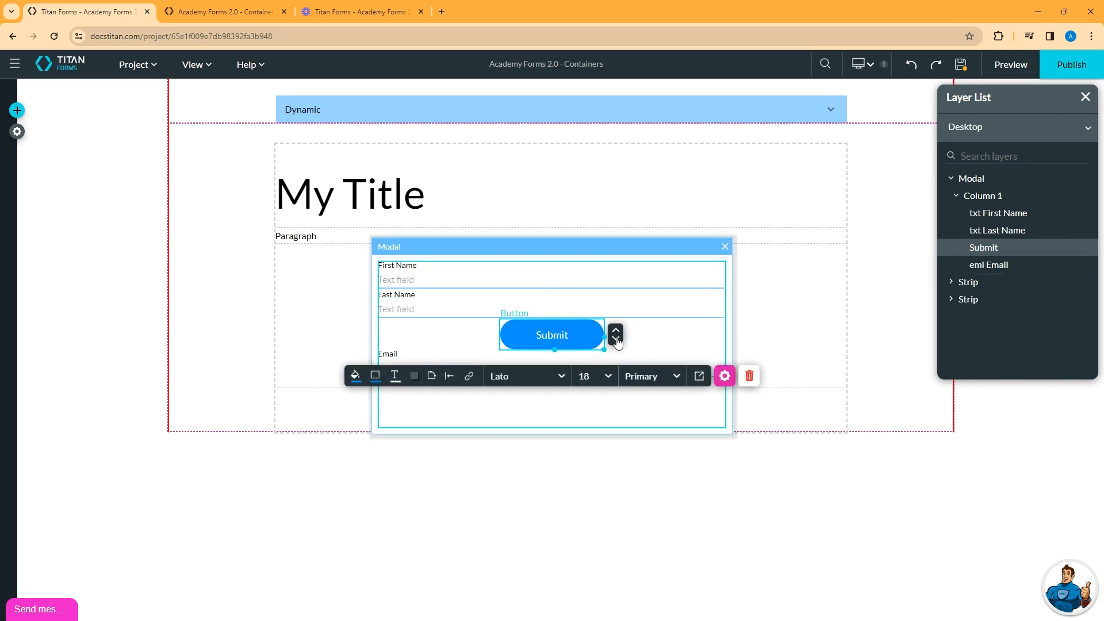
pyautogui.click(616, 340)
pyautogui.click(520, 338)
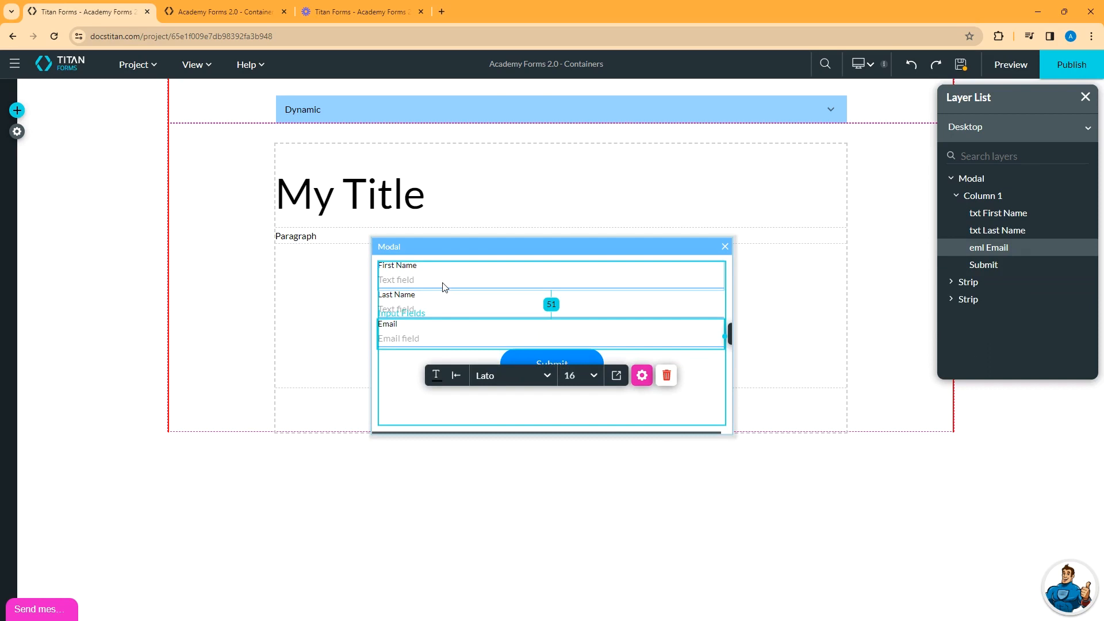
pyautogui.click(394, 375)
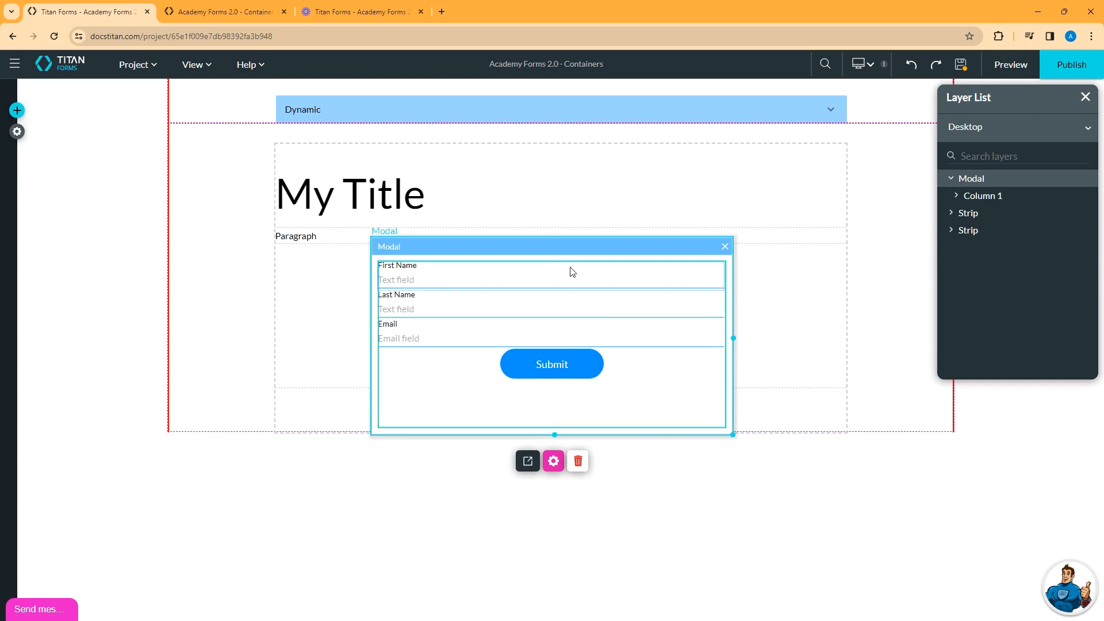
# - Hide the modal, add an empty strip below the logo column, and drop a Table View into it
pyautogui.click(723, 247)
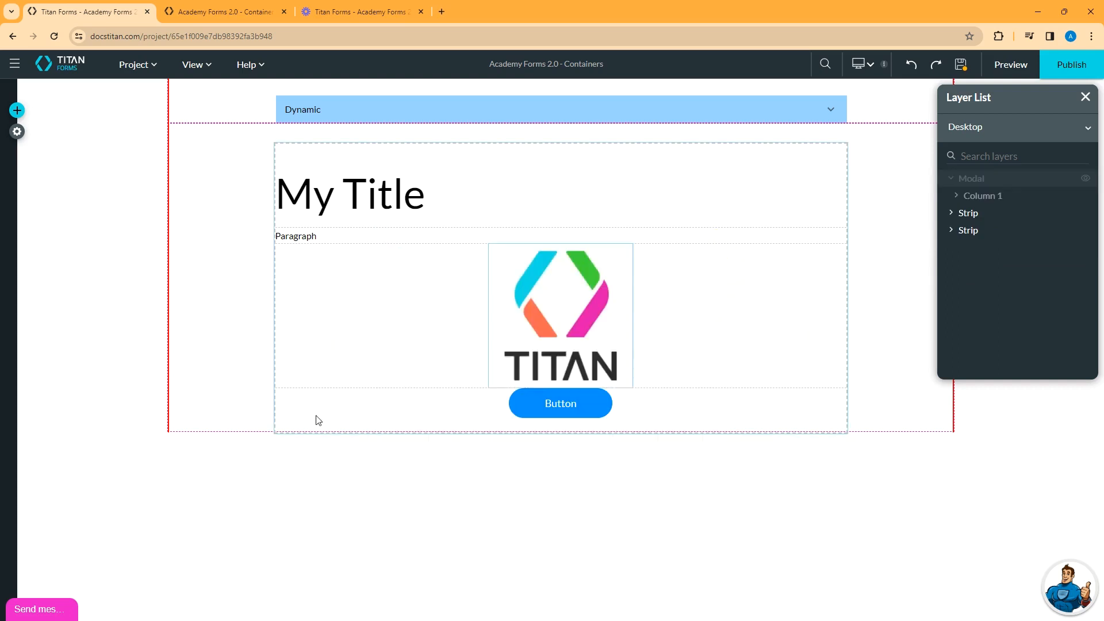
pyautogui.click(232, 350)
pyautogui.click(561, 421)
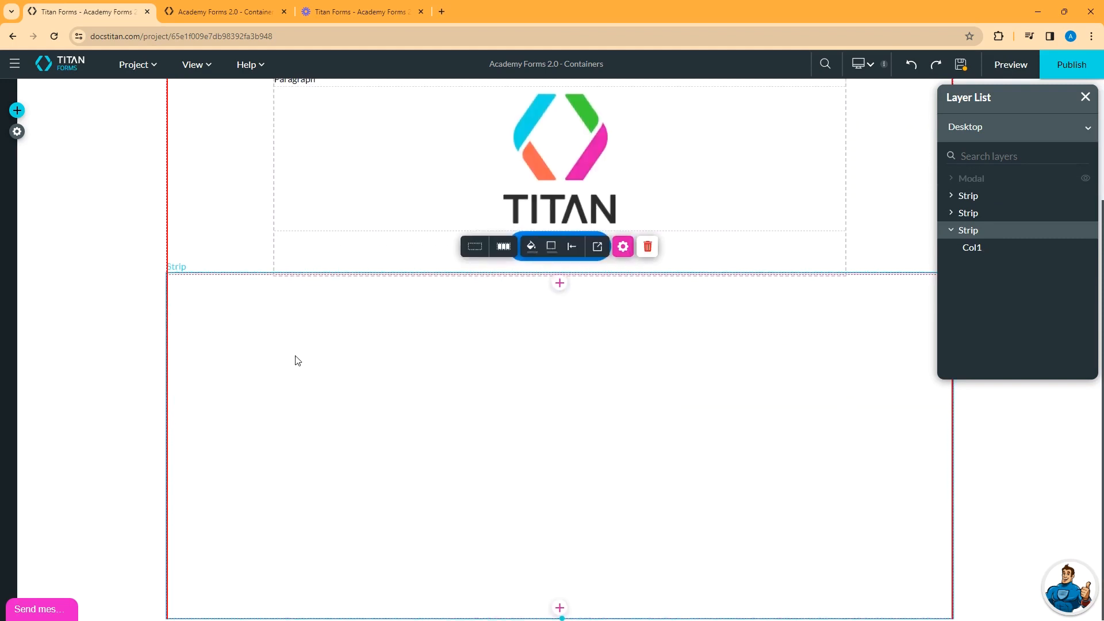
pyautogui.click(18, 112)
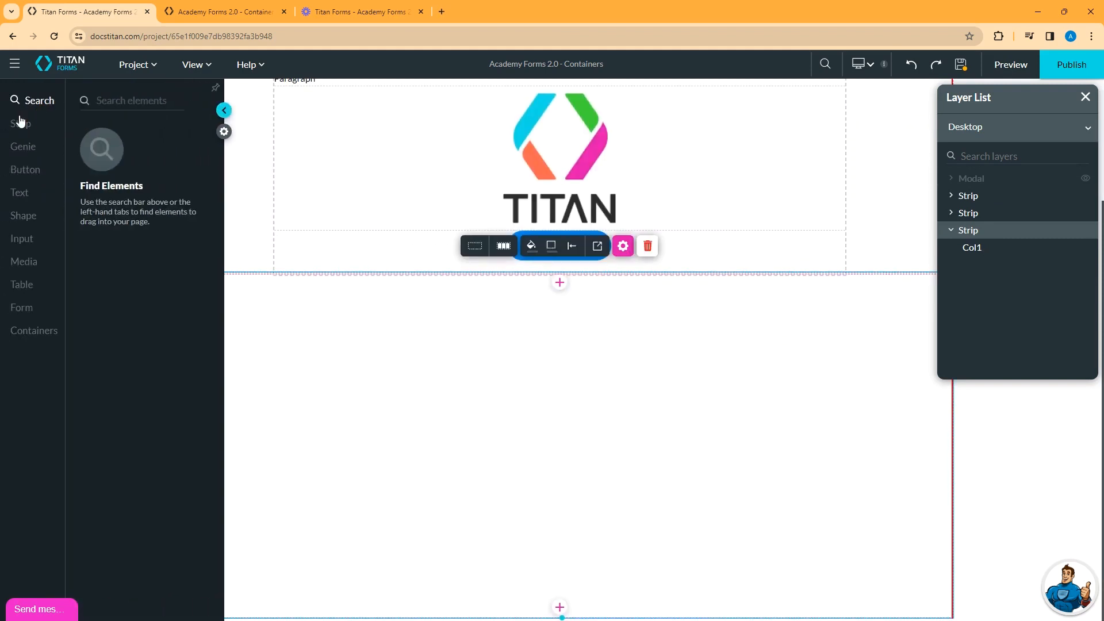
pyautogui.click(23, 284)
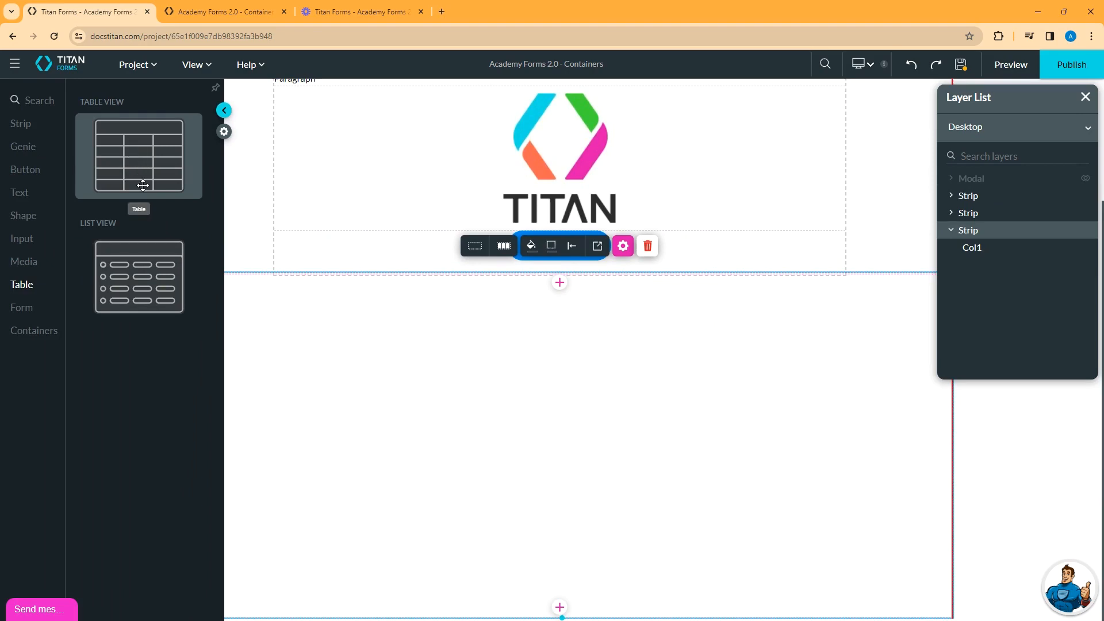
pyautogui.moveTo(133, 150); pyautogui.dragTo(493, 375)
# - Set the table's Salesforce source object to Account and move on to column mapping
pyautogui.click(438, 265)
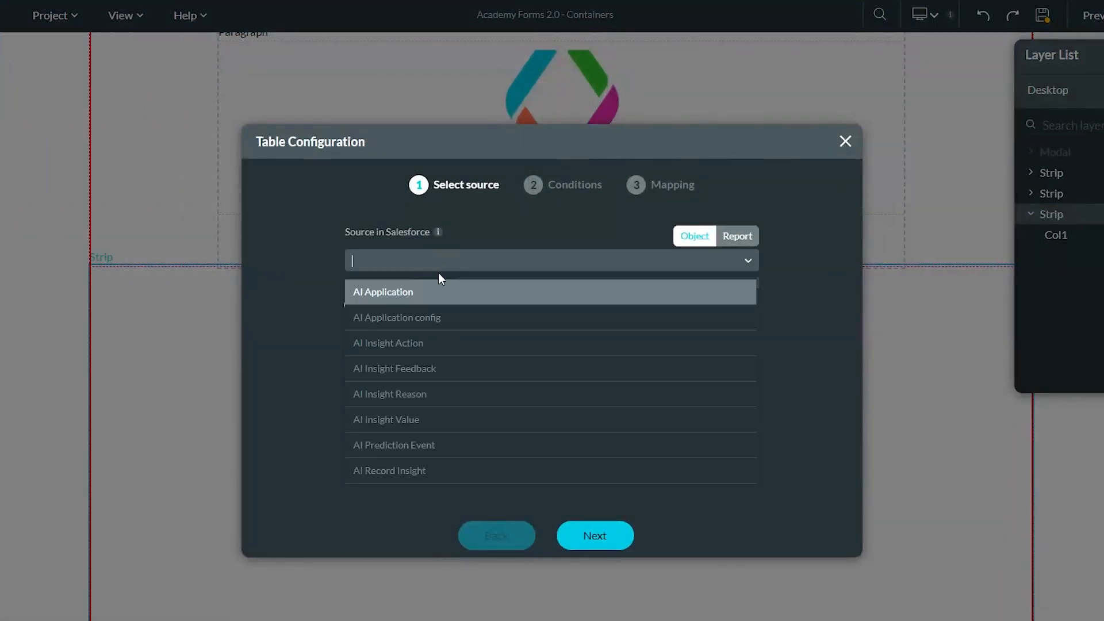
pyautogui.write('acc')
pyautogui.click(420, 317)
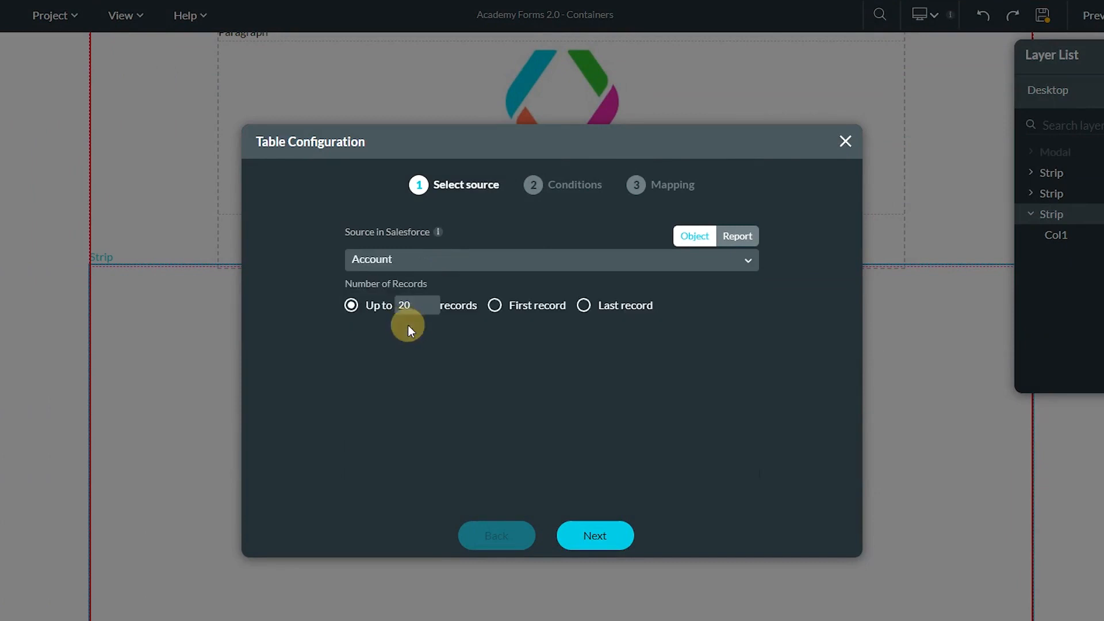
pyautogui.click(594, 536)
pyautogui.click(592, 534)
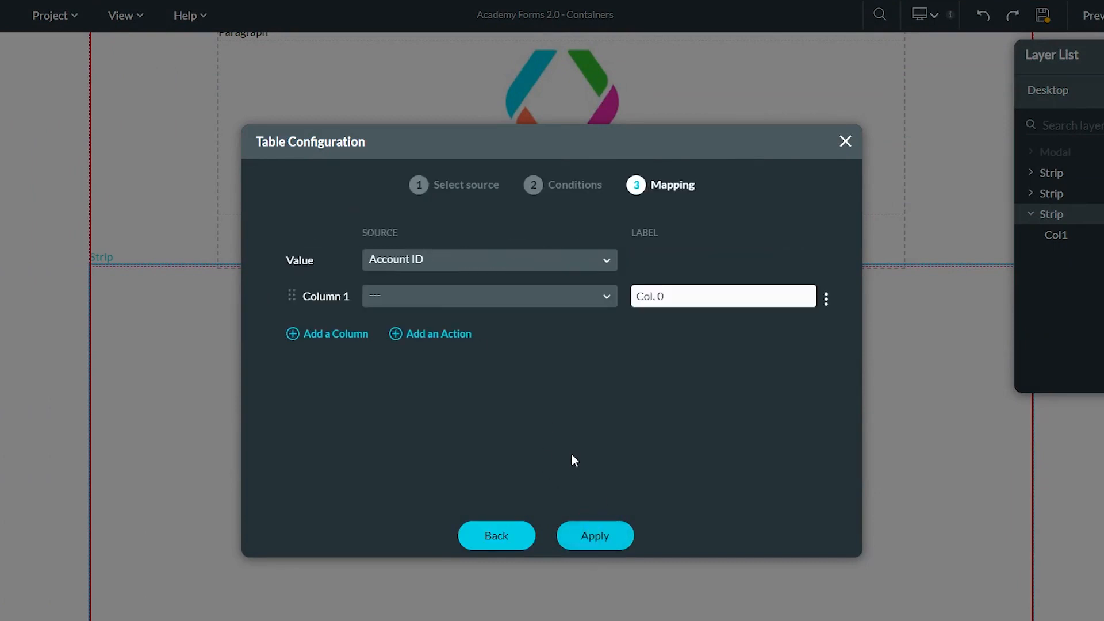
# - Map Column 1 to Account Name and a second column to Billing City
pyautogui.click(481, 294)
pyautogui.write('acc')
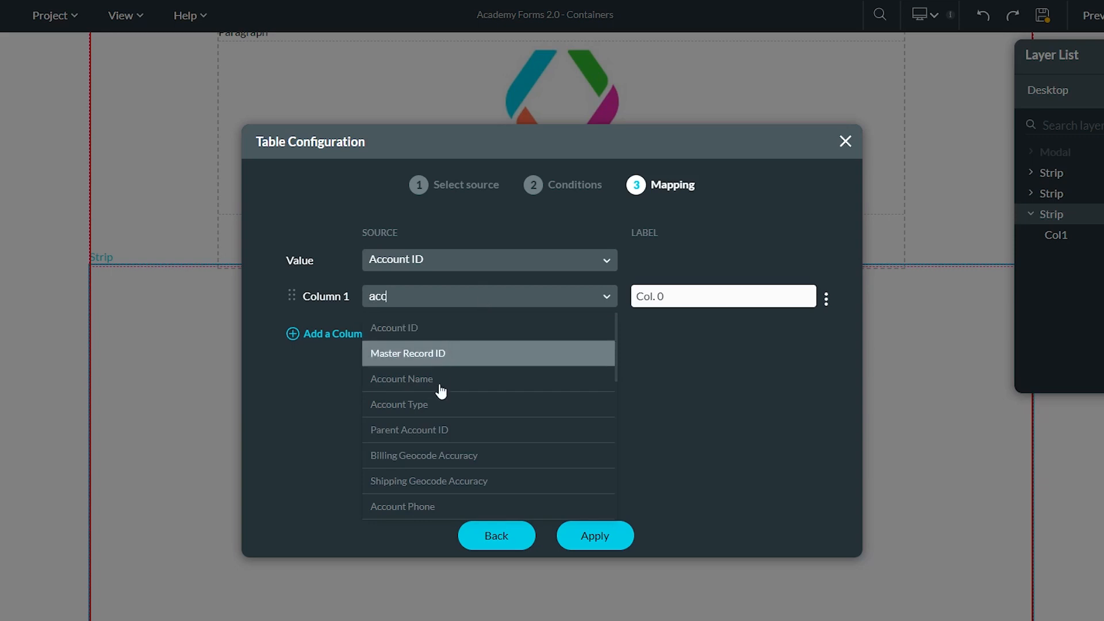
pyautogui.click(441, 382)
pyautogui.click(336, 335)
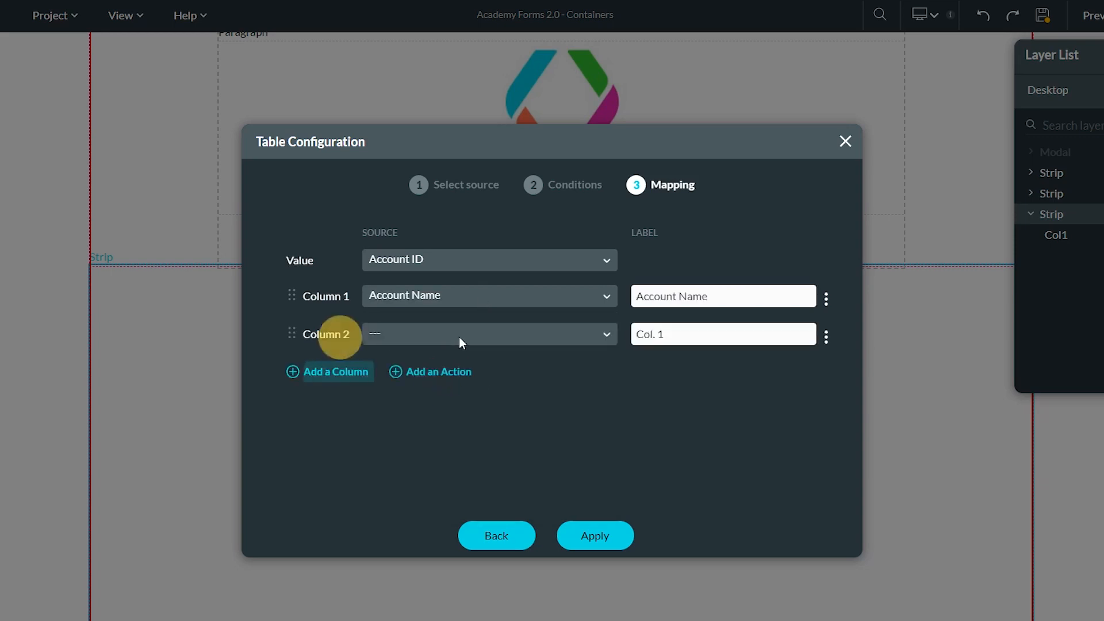
pyautogui.click(461, 335)
pyautogui.write('bill')
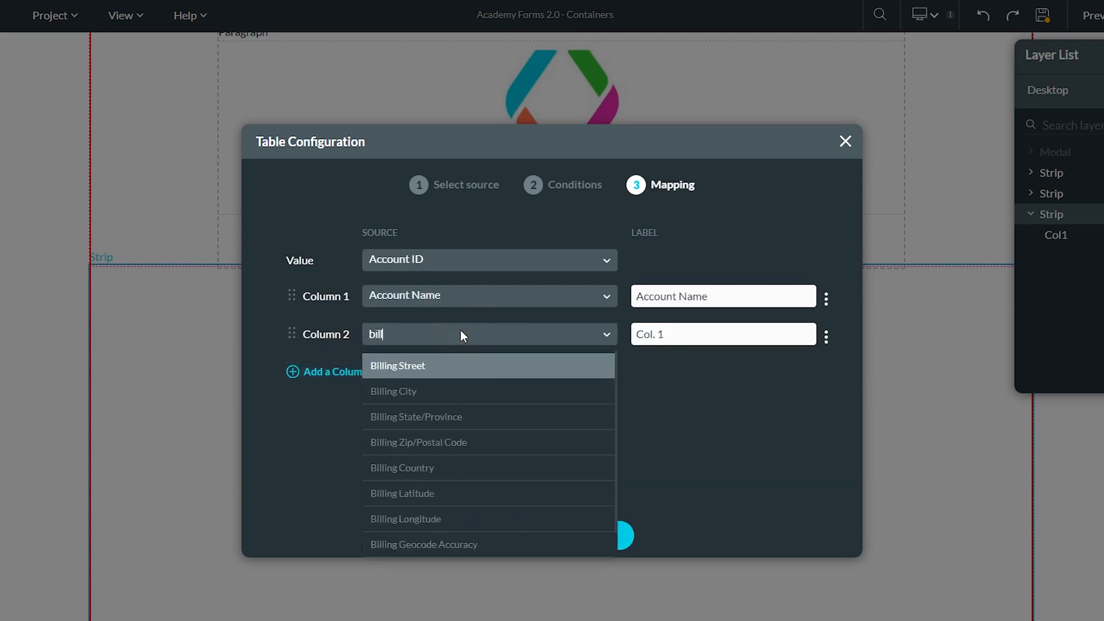
pyautogui.click(432, 394)
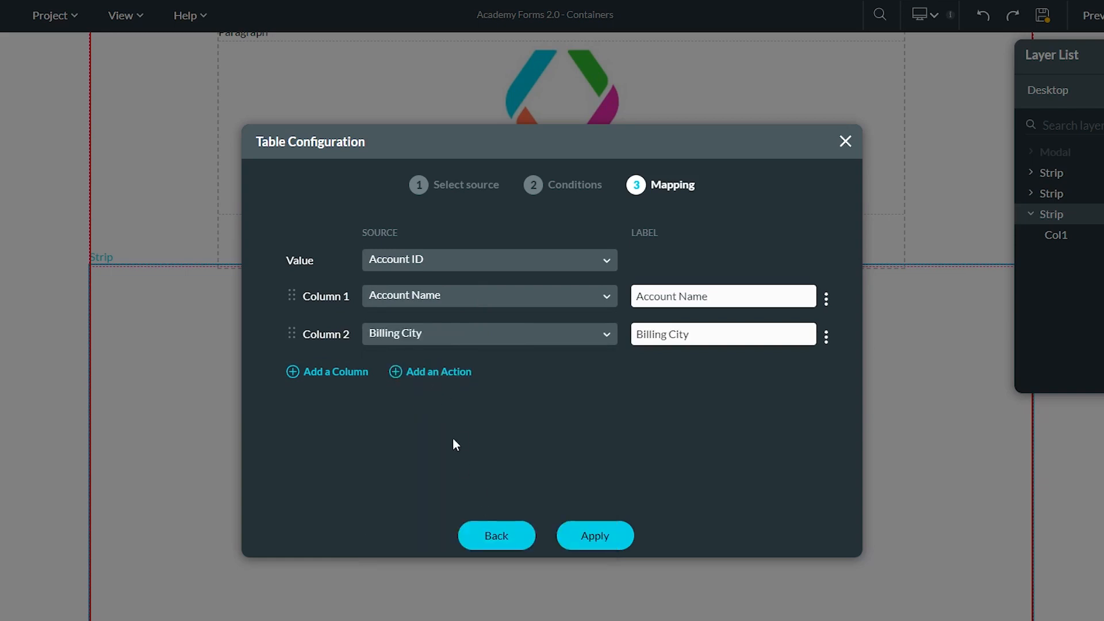
# - Add a row action button labelled 'Add Contact'
pyautogui.click(428, 372)
pyautogui.click(706, 374)
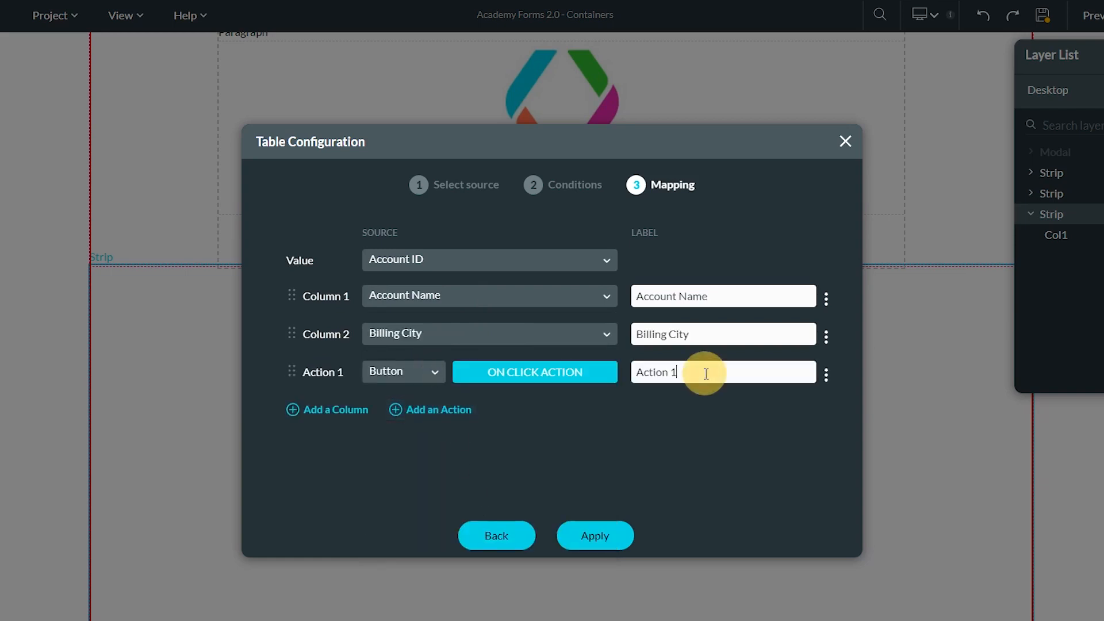
pyautogui.hotkey('ctrl', 'a')
pyautogui.write('Add Contac')
# - Open the Add Contact click action and add a Modal step after Start
pyautogui.click(544, 373)
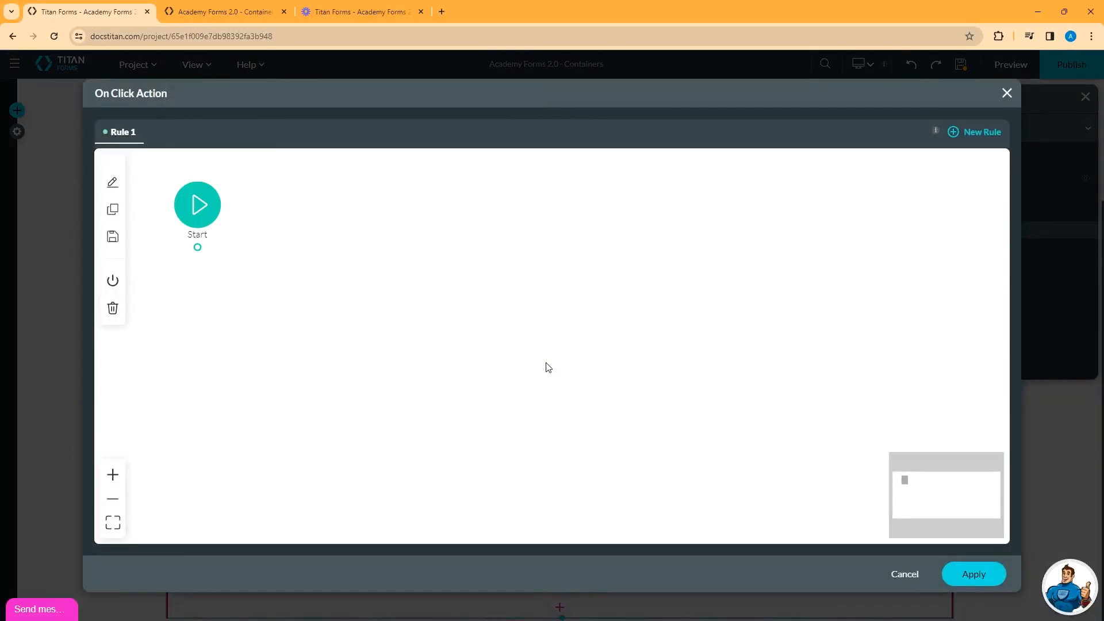
pyautogui.moveTo(207, 257)
pyautogui.click(210, 248)
pyautogui.write('mod')
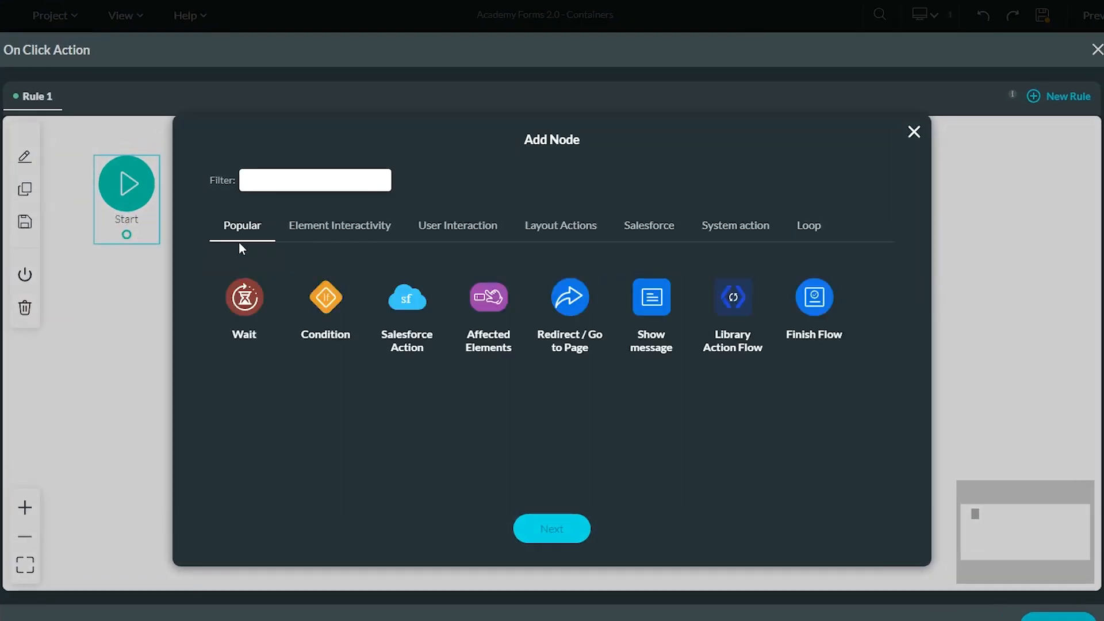
pyautogui.click(326, 297)
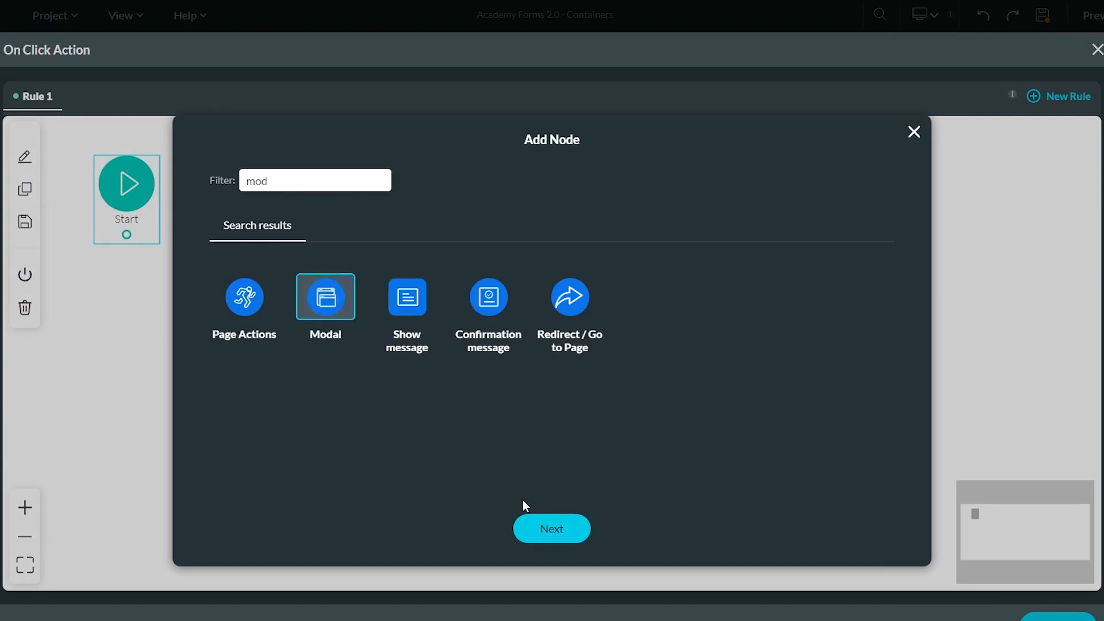
pyautogui.click(553, 528)
# - Set the Modal step to Show the Modal element, insert it, and save the rule
pyautogui.click(342, 184)
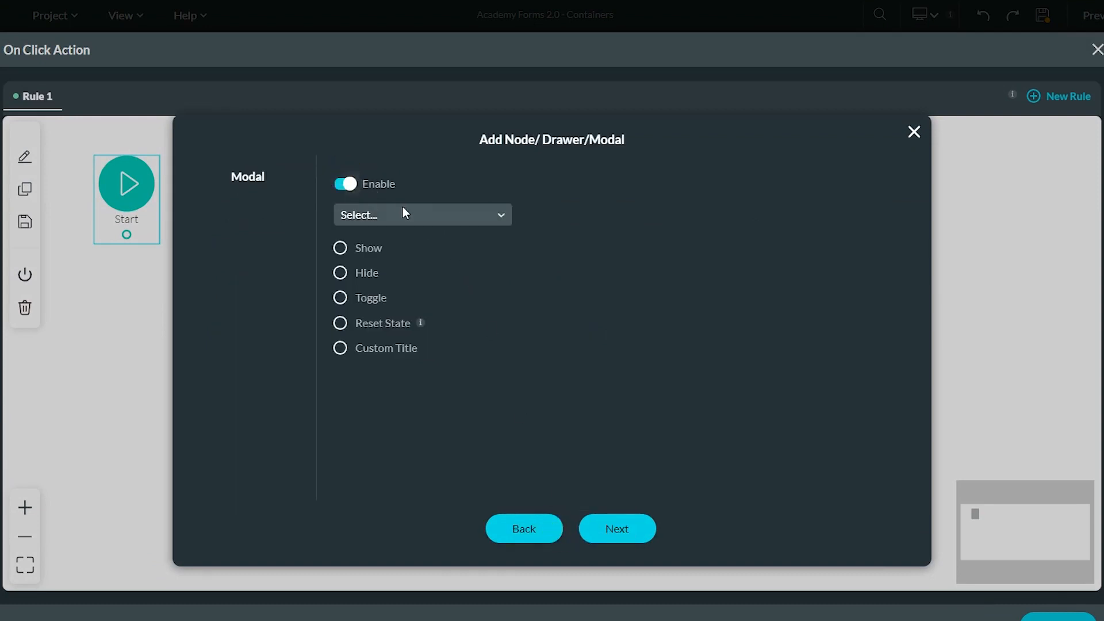
pyautogui.click(406, 211)
pyautogui.click(367, 247)
pyautogui.click(340, 247)
pyautogui.click(612, 527)
pyautogui.click(636, 536)
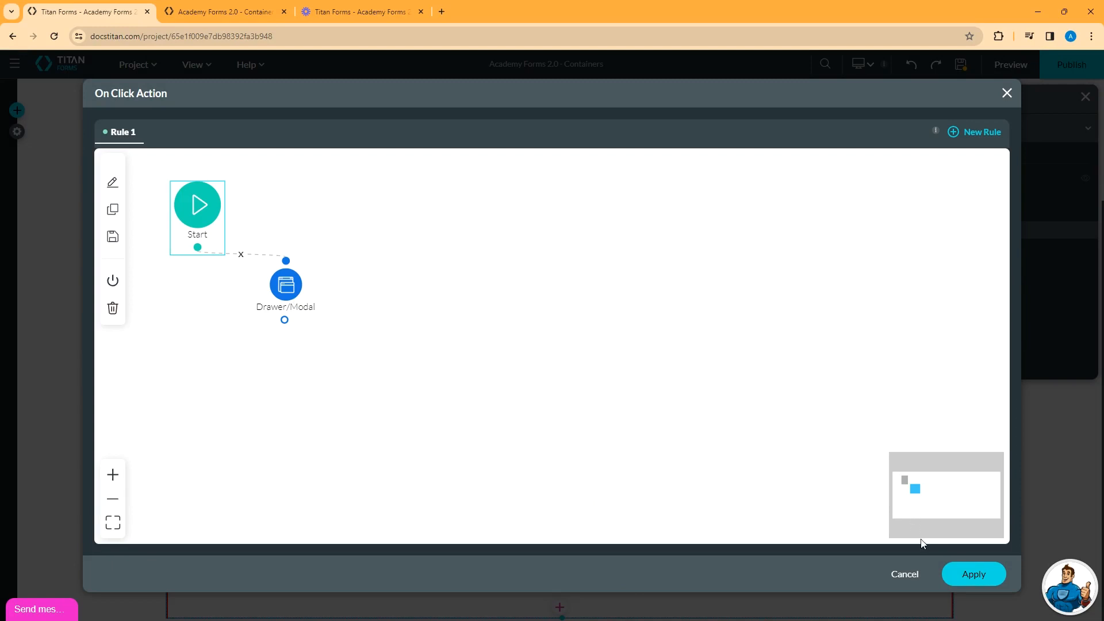
pyautogui.click(971, 575)
# - Apply the table configuration, then widen the table and move it up-left in the strip
pyautogui.click(582, 498)
pyautogui.moveTo(613, 405); pyautogui.dragTo(781, 404)
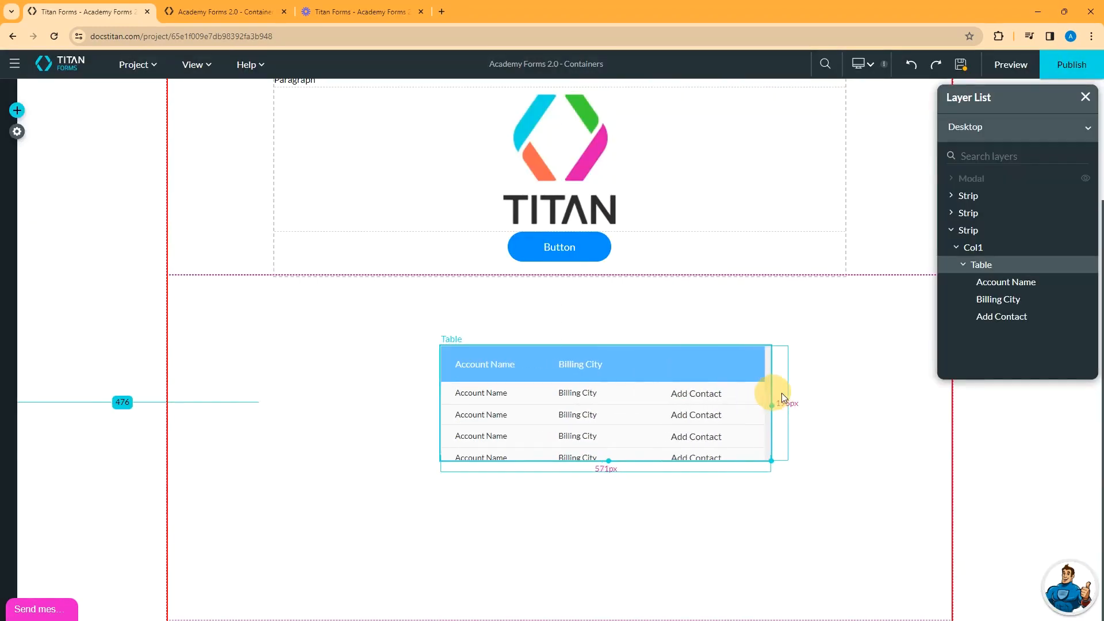
pyautogui.moveTo(629, 368); pyautogui.dragTo(464, 303)
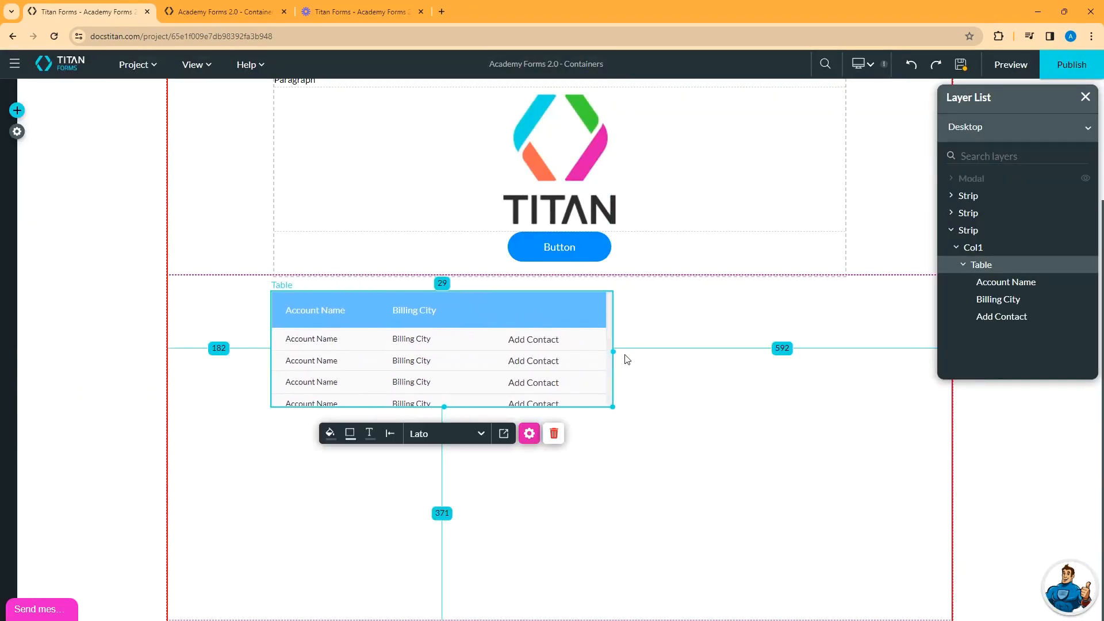
# - Widen the Account table across the strip, unhide the Modal, and open its Submit button's click action
pyautogui.moveTo(612, 349); pyautogui.dragTo(871, 352)
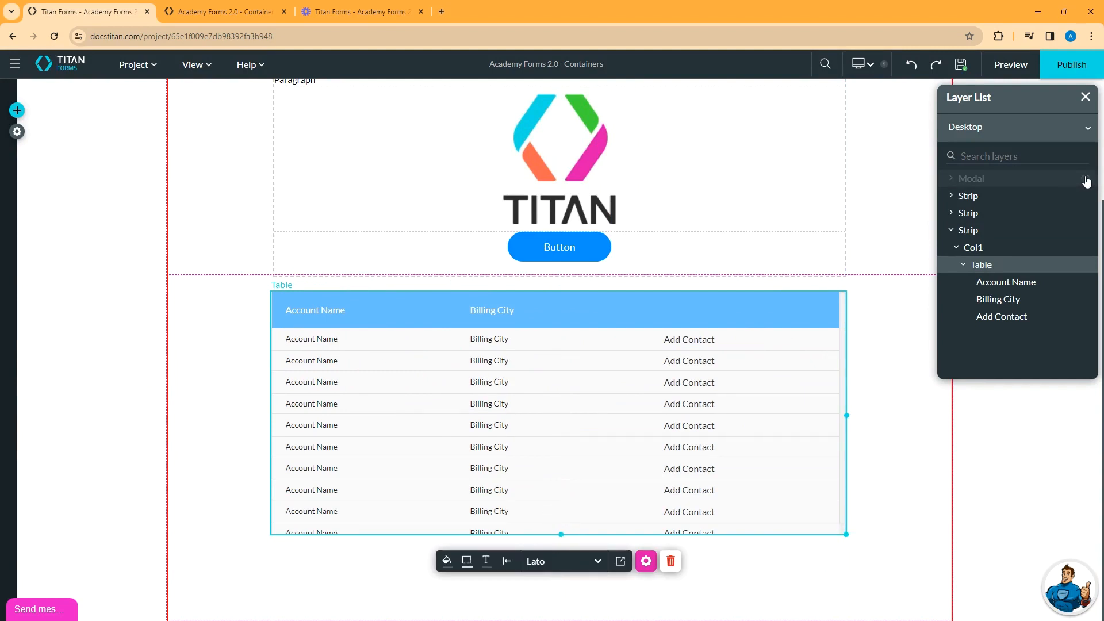
pyautogui.click(1085, 179)
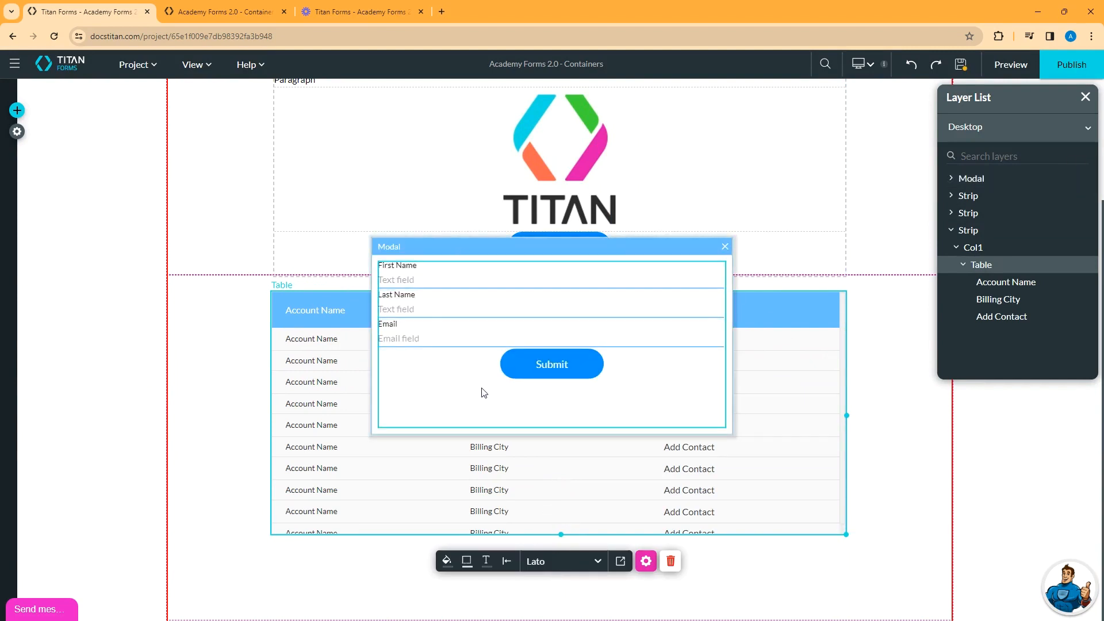
pyautogui.click(554, 366)
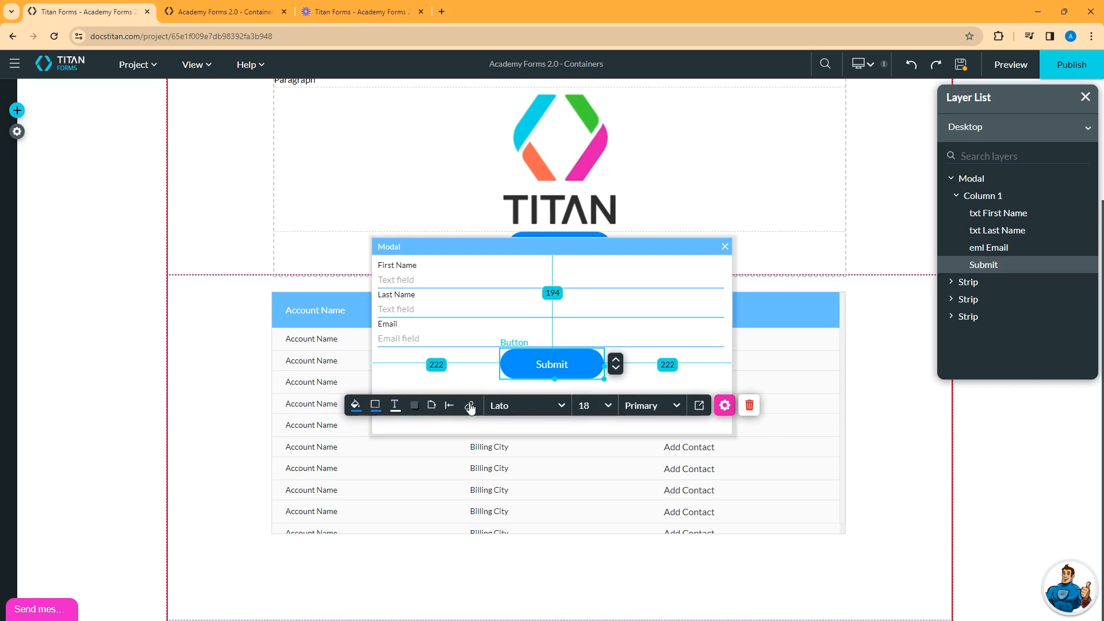
pyautogui.click(469, 405)
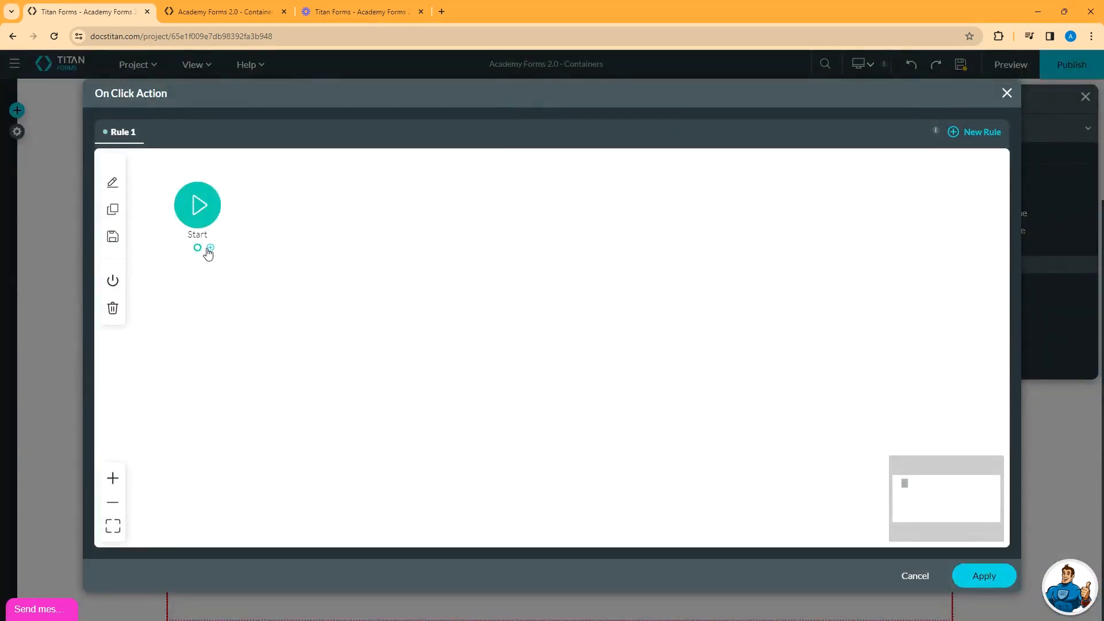
# - Add a Salesforce action after the rule's start and begin a new push integration
pyautogui.click(208, 252)
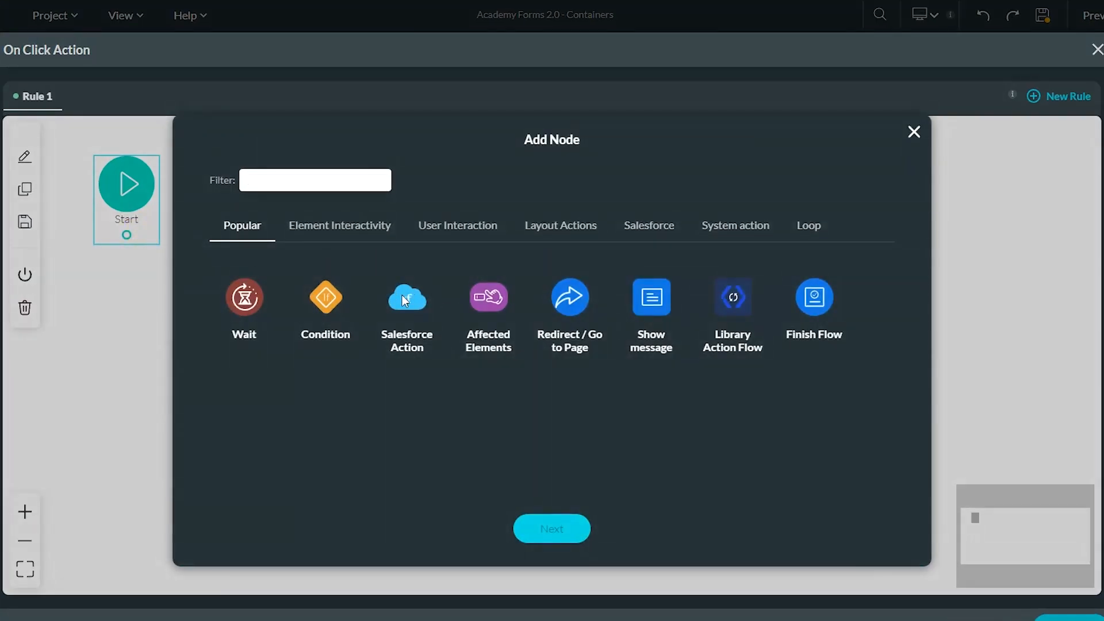
pyautogui.click(404, 298)
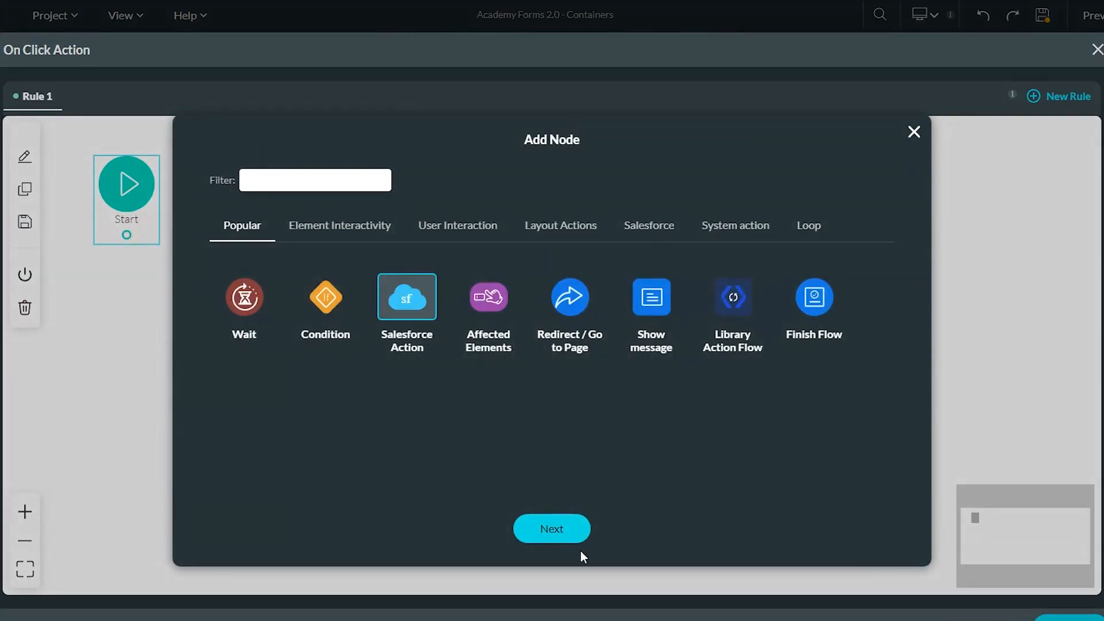
pyautogui.click(552, 529)
pyautogui.click(321, 286)
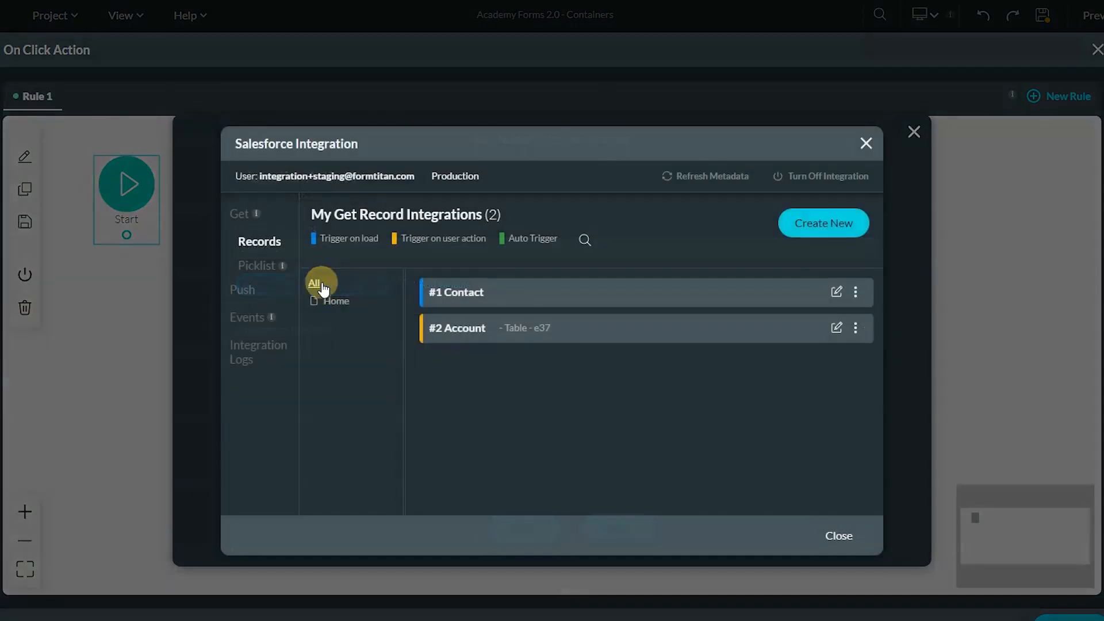
pyautogui.click(243, 292)
pyautogui.click(820, 223)
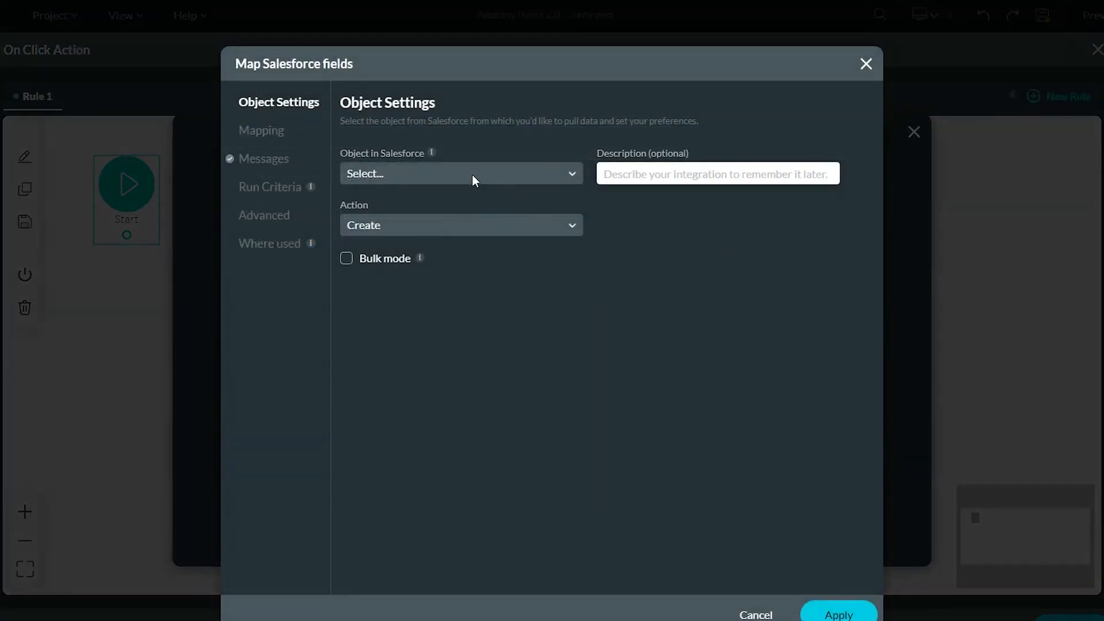
# - Set the push integration to create Contact records
pyautogui.click(471, 174)
pyautogui.write('cont')
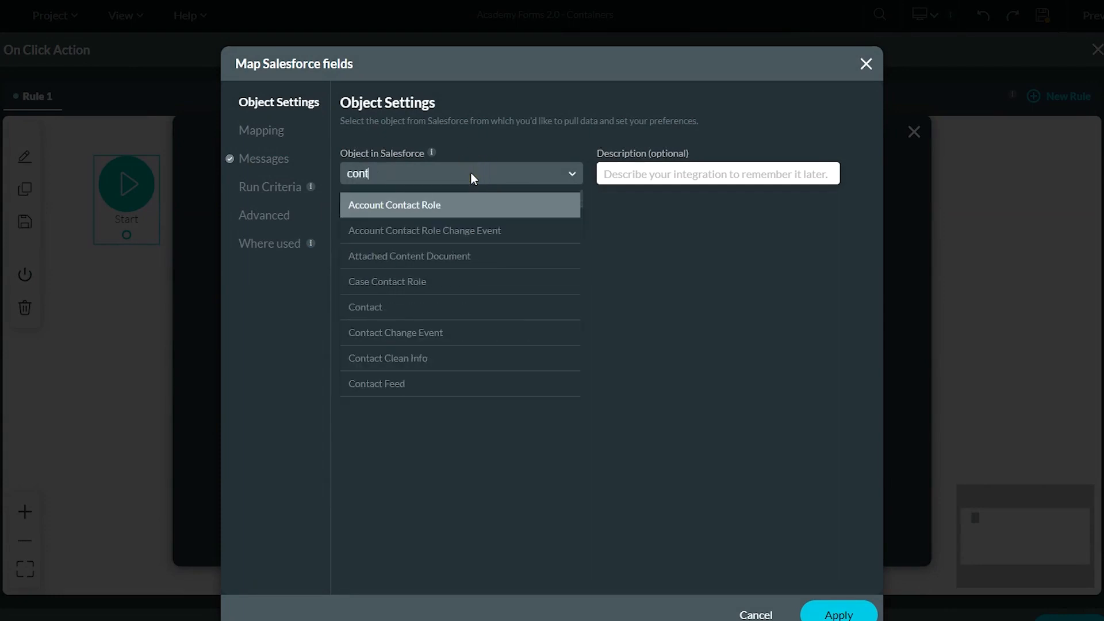
pyautogui.write('act')
pyautogui.click(373, 281)
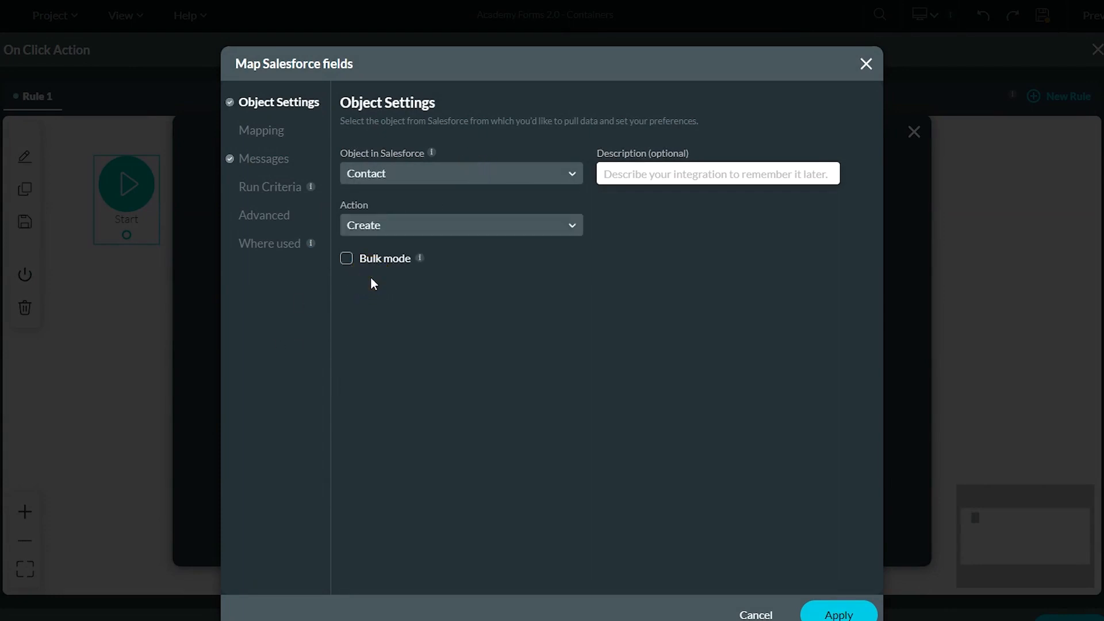
pyautogui.click(264, 131)
# - Map Account ID to the table's selected row, and Last Name, First Name and Email to the form fields
pyautogui.click(637, 242)
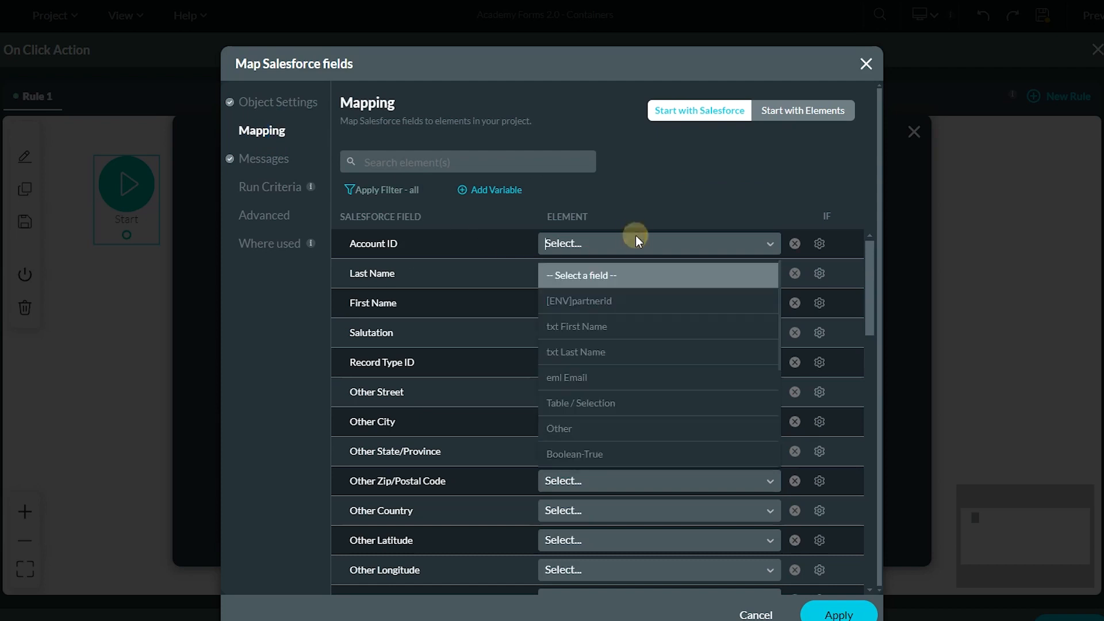
pyautogui.click(617, 404)
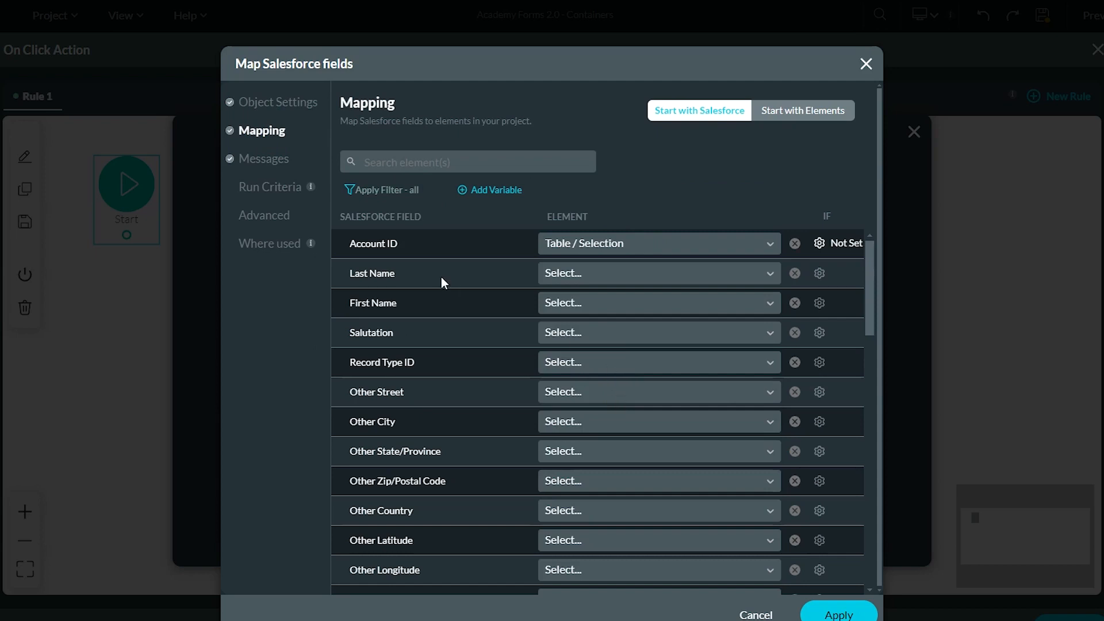
pyautogui.click(623, 274)
pyautogui.click(601, 384)
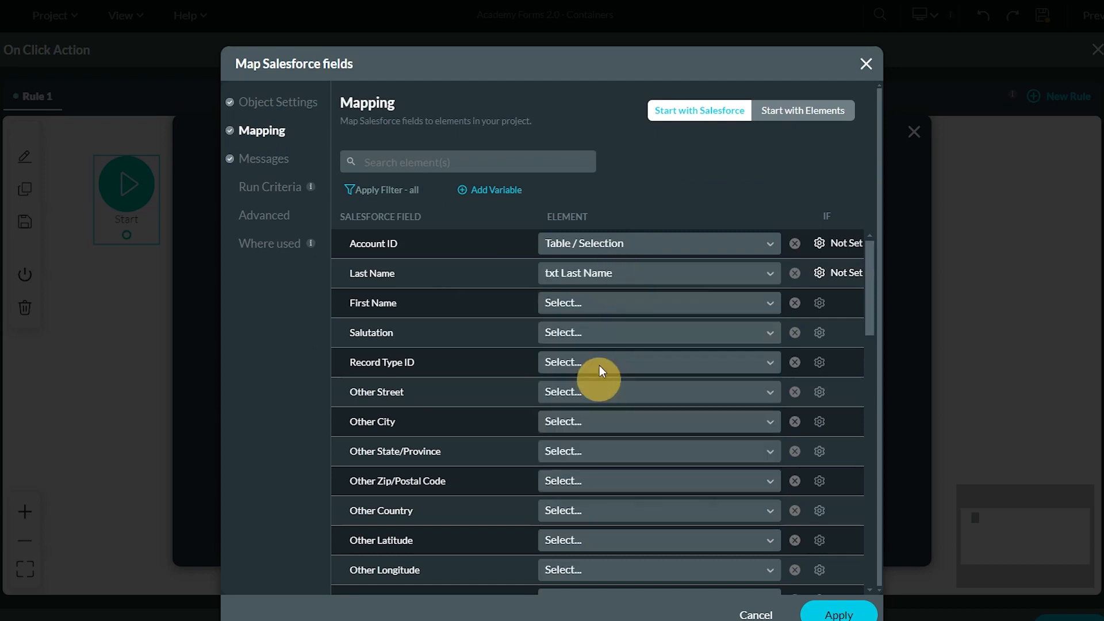
pyautogui.click(605, 299)
pyautogui.click(598, 383)
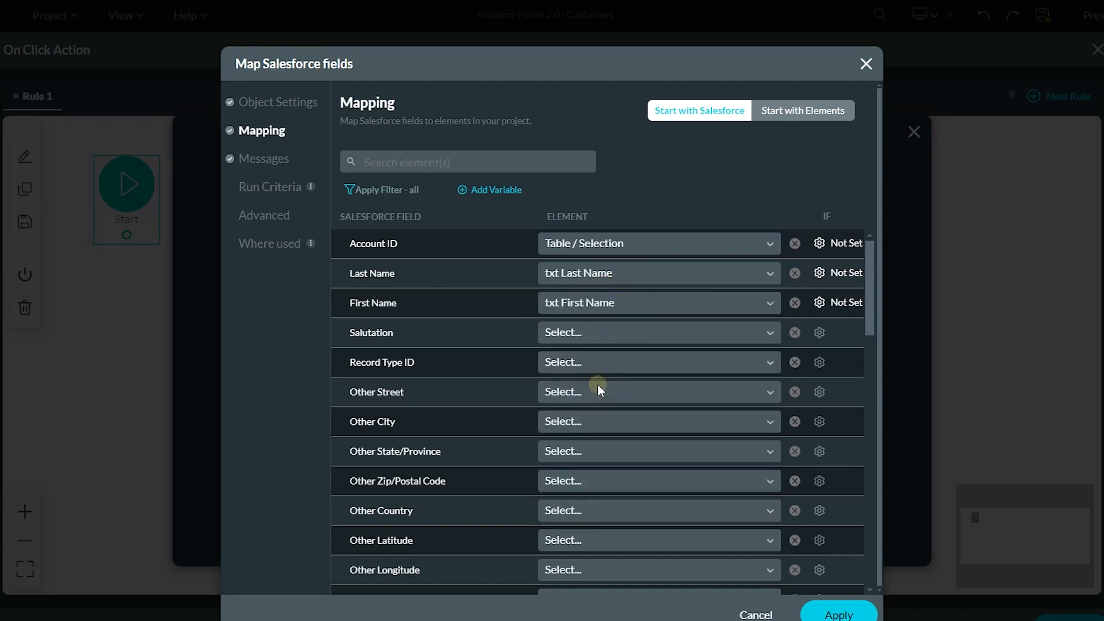
pyautogui.click(467, 163)
pyautogui.write('email')
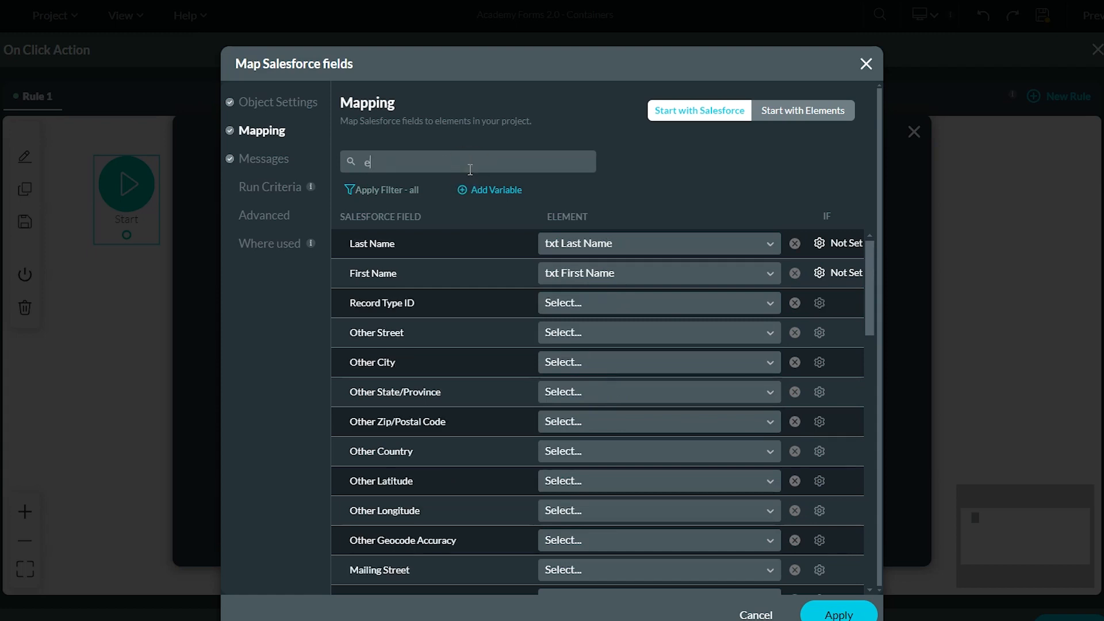
pyautogui.click(681, 242)
pyautogui.click(577, 274)
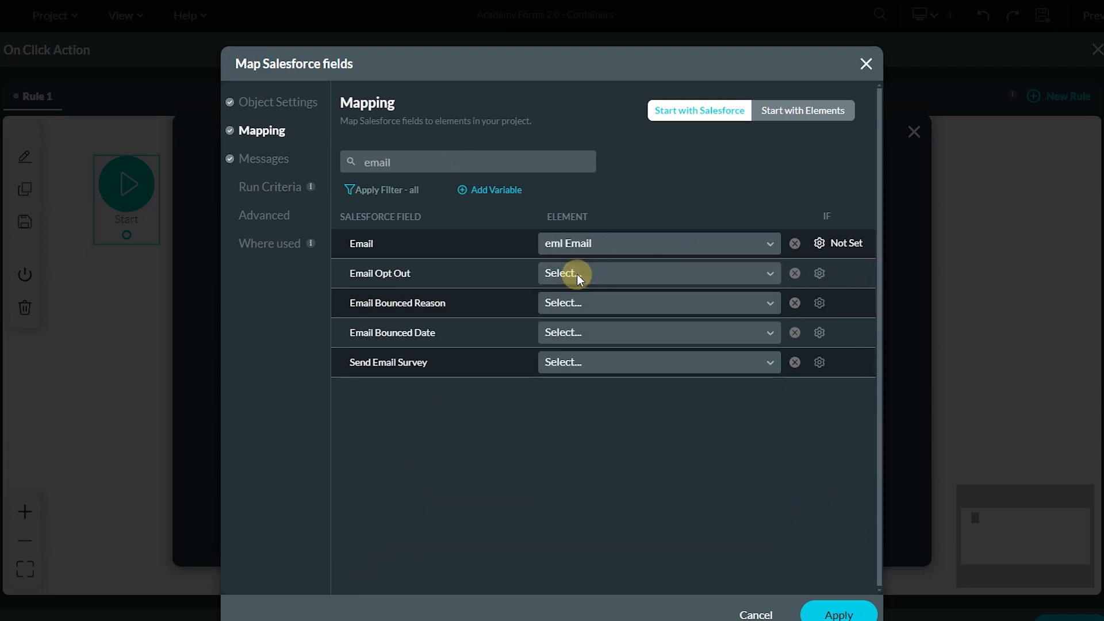
# - Apply the mapping, choose #1 Contact (create) as the process, and insert the action
pyautogui.click(837, 613)
pyautogui.click(843, 537)
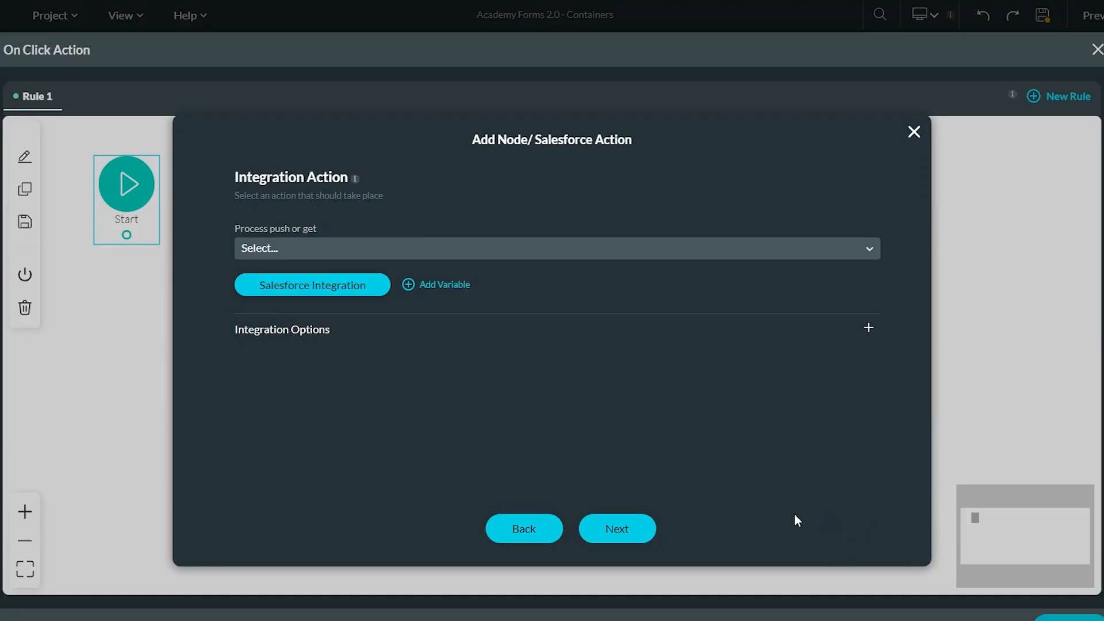
pyautogui.click(647, 242)
pyautogui.click(380, 306)
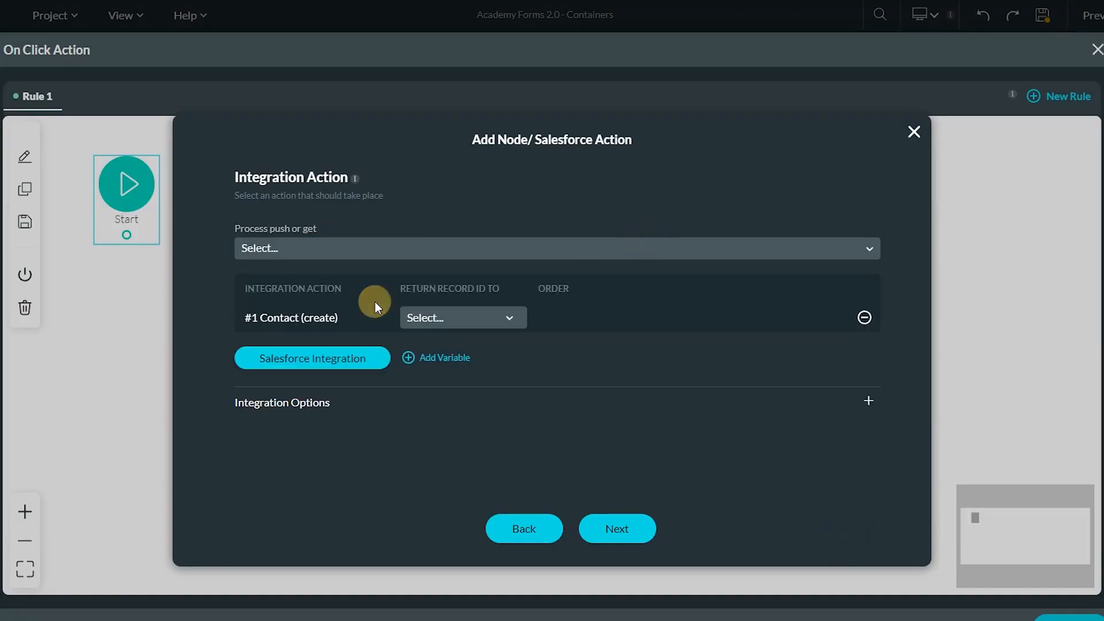
pyautogui.click(632, 529)
pyautogui.click(632, 530)
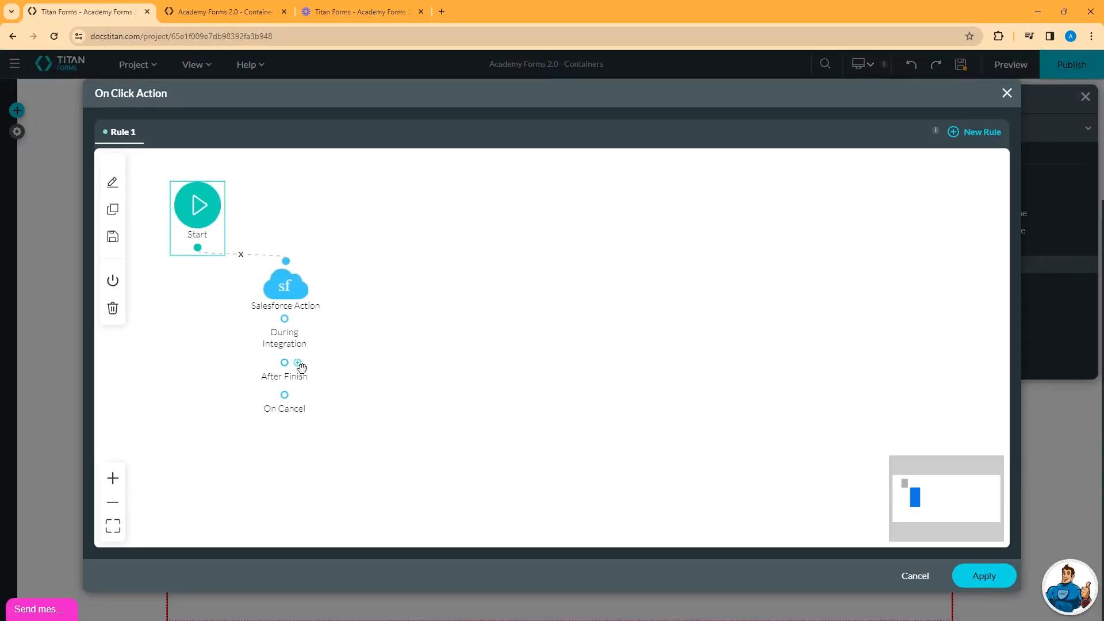
# - After the Salesforce action finishes, add an enabled Modal action that hides the Modal
pyautogui.click(297, 363)
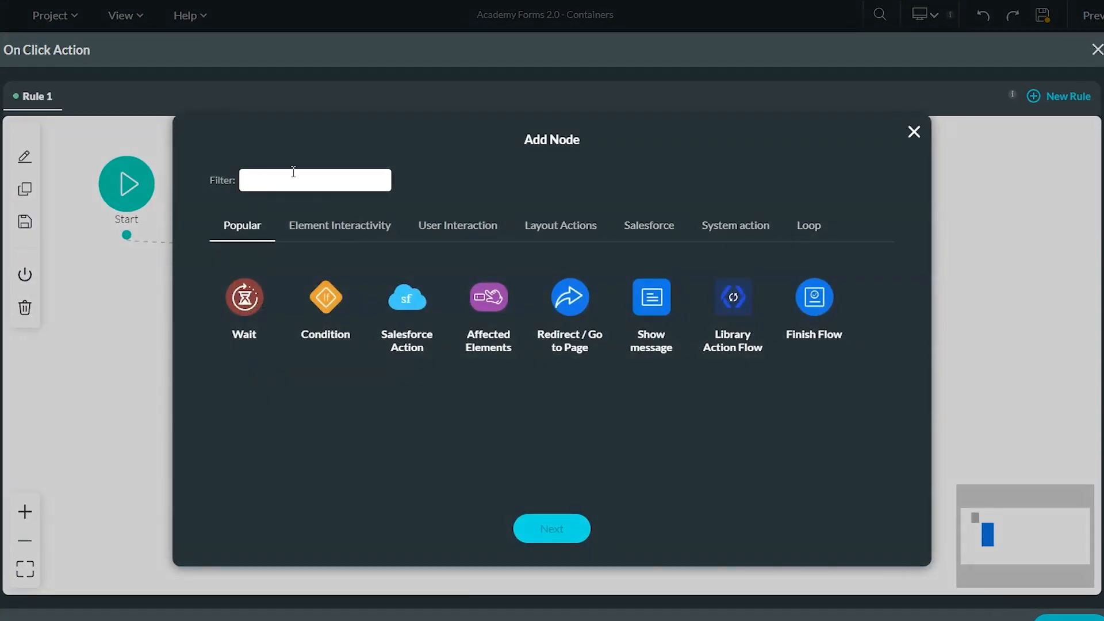
pyautogui.write('mo')
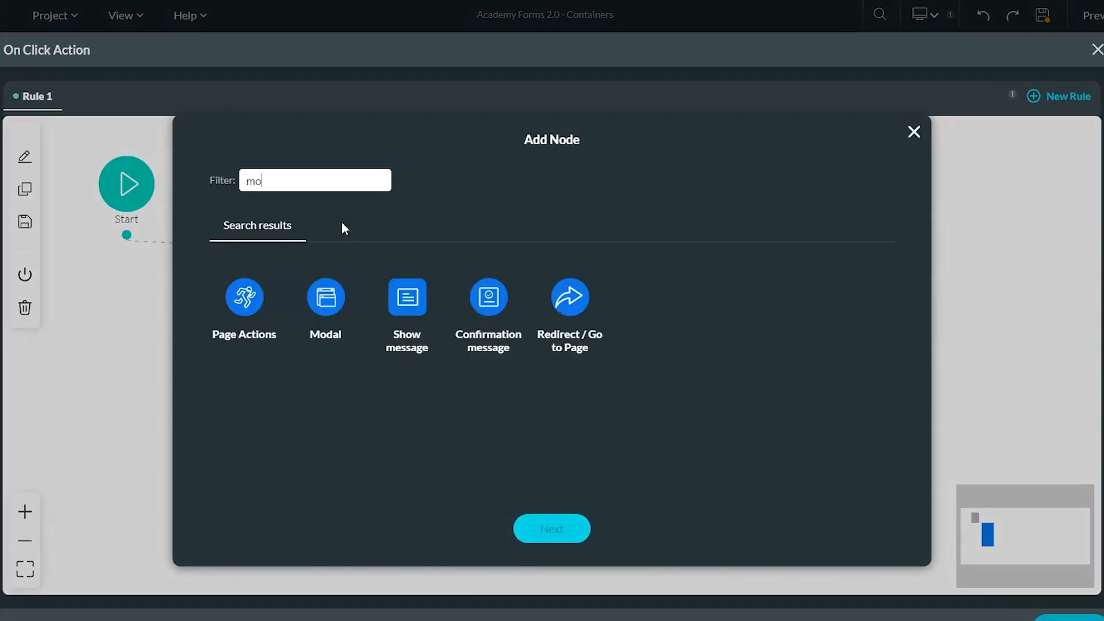
pyautogui.click(326, 297)
pyautogui.click(546, 524)
pyautogui.click(345, 183)
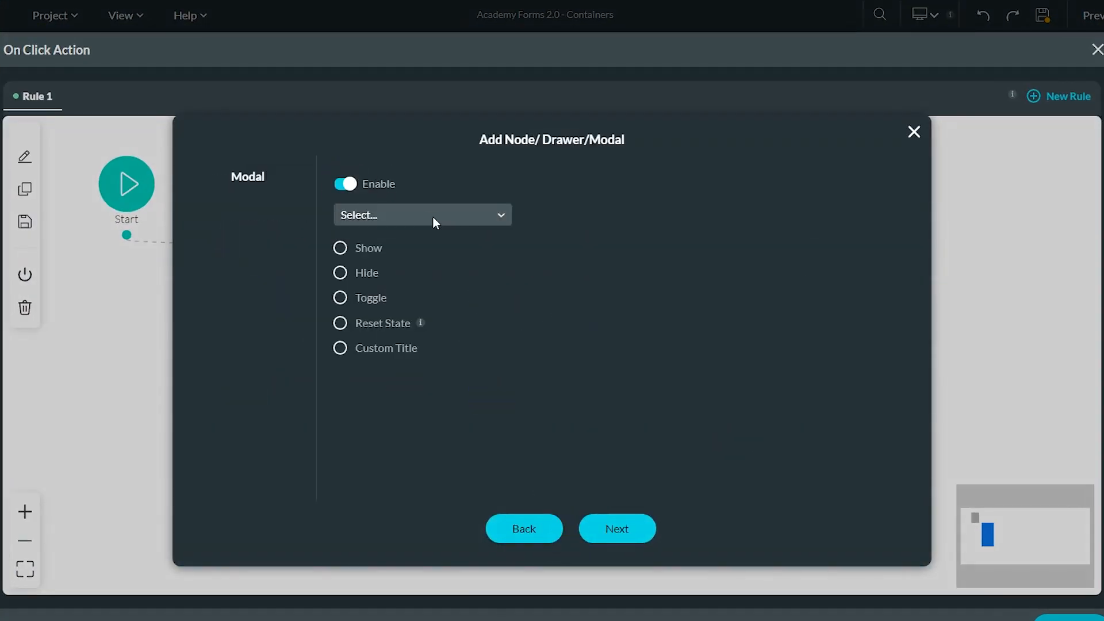
pyautogui.click(433, 216)
pyautogui.click(403, 247)
pyautogui.click(340, 273)
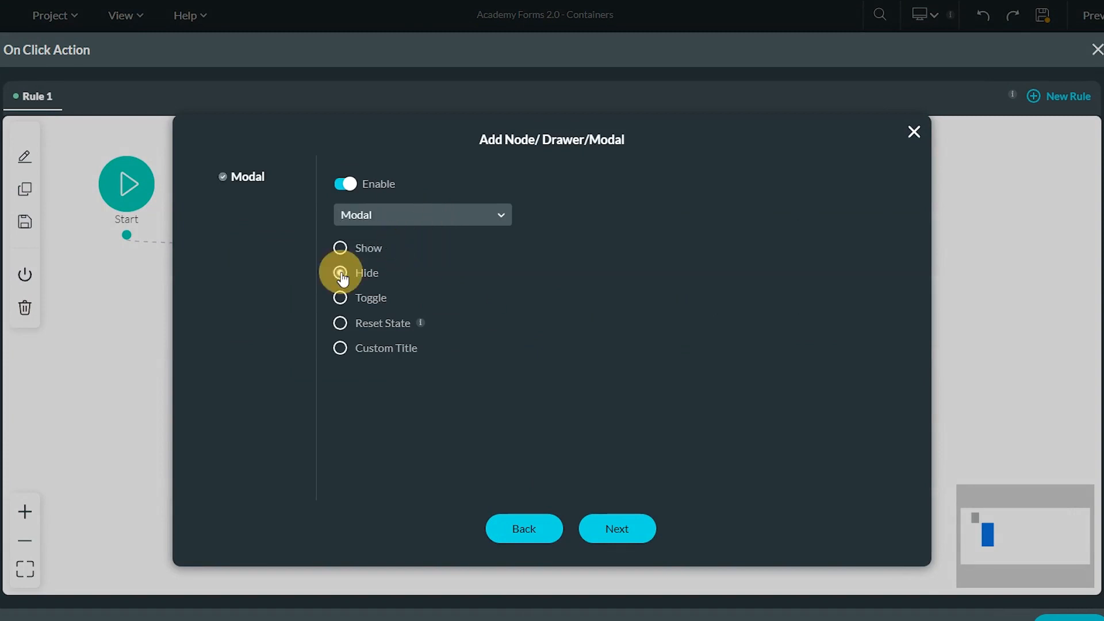
pyautogui.click(623, 530)
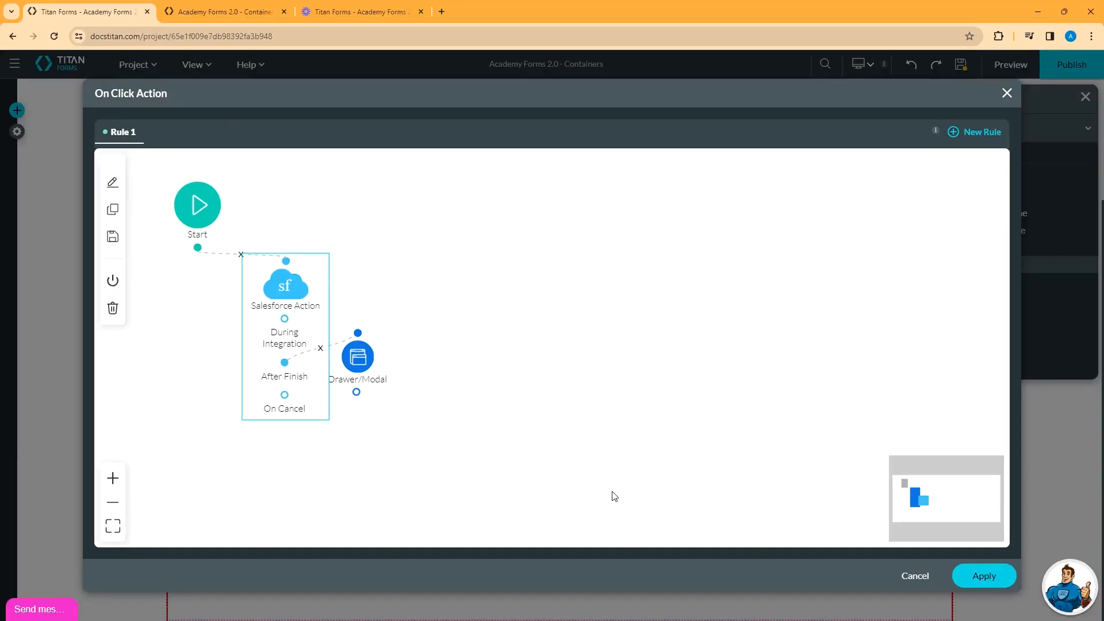
# - Apply the updated click flow, close the Modal on the canvas, and save the project
pyautogui.click(1068, 618)
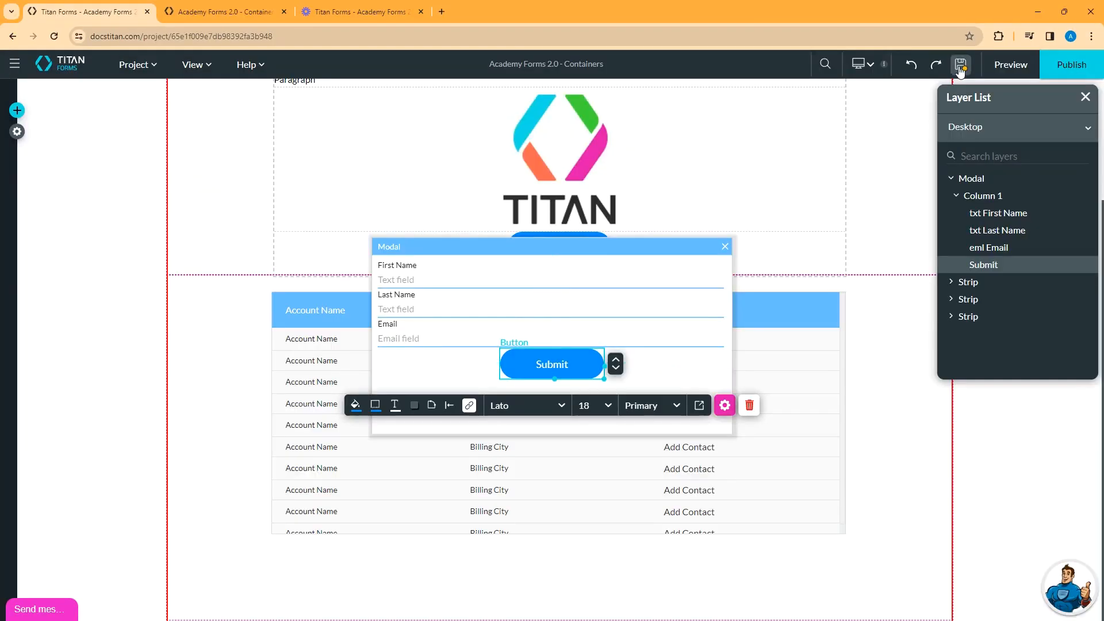
pyautogui.click(960, 68)
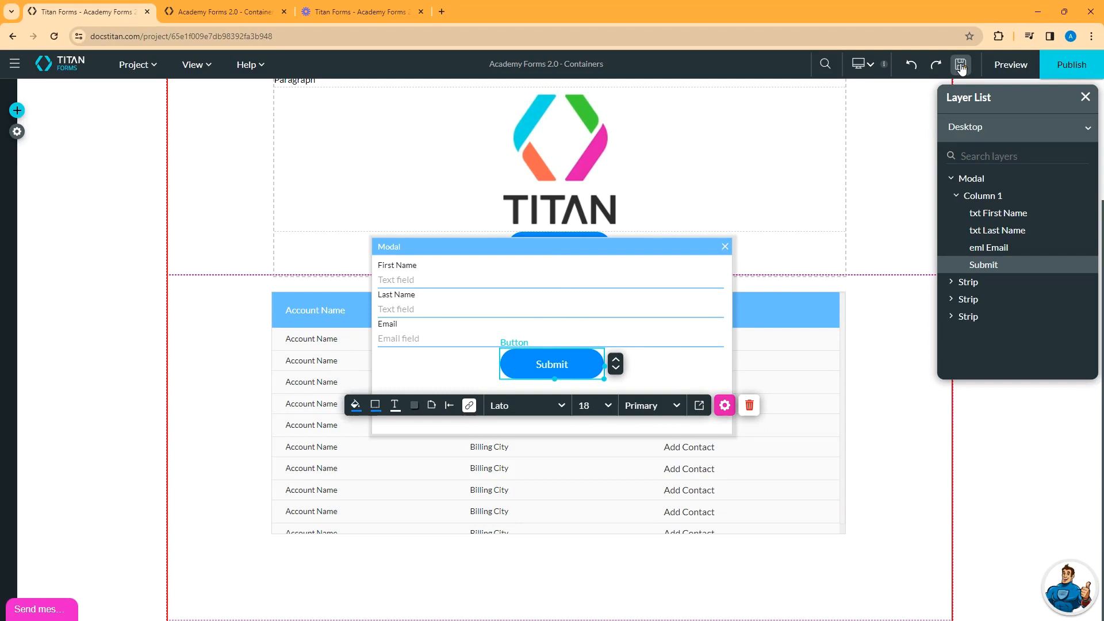
pyautogui.click(725, 247)
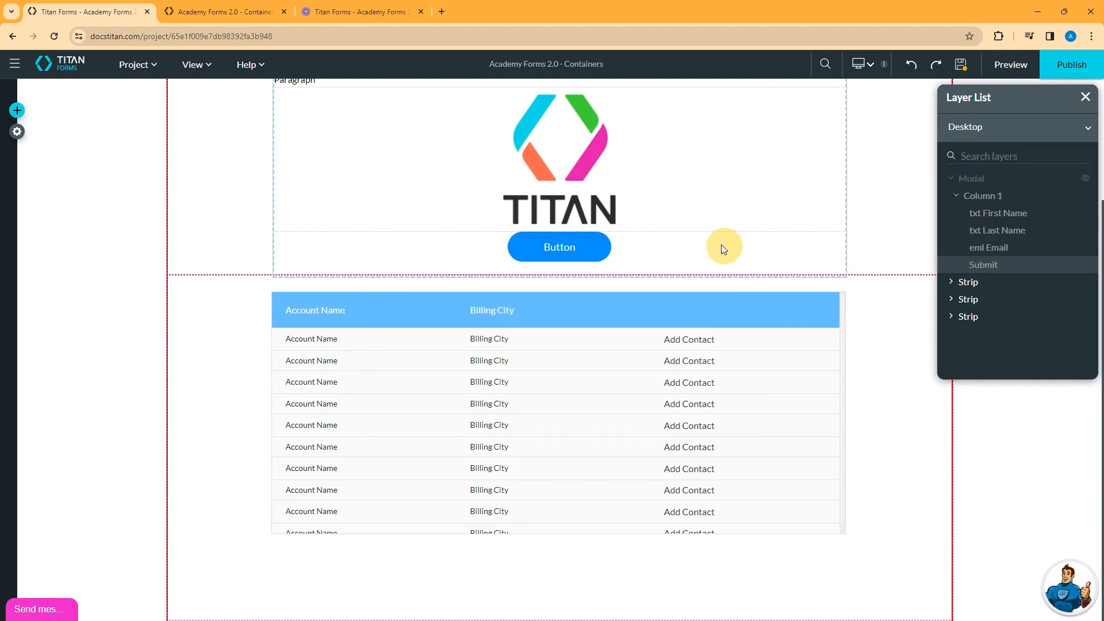
pyautogui.click(961, 66)
# - Preview the page and open the Add Contact form for Binford Tools
pyautogui.click(1010, 65)
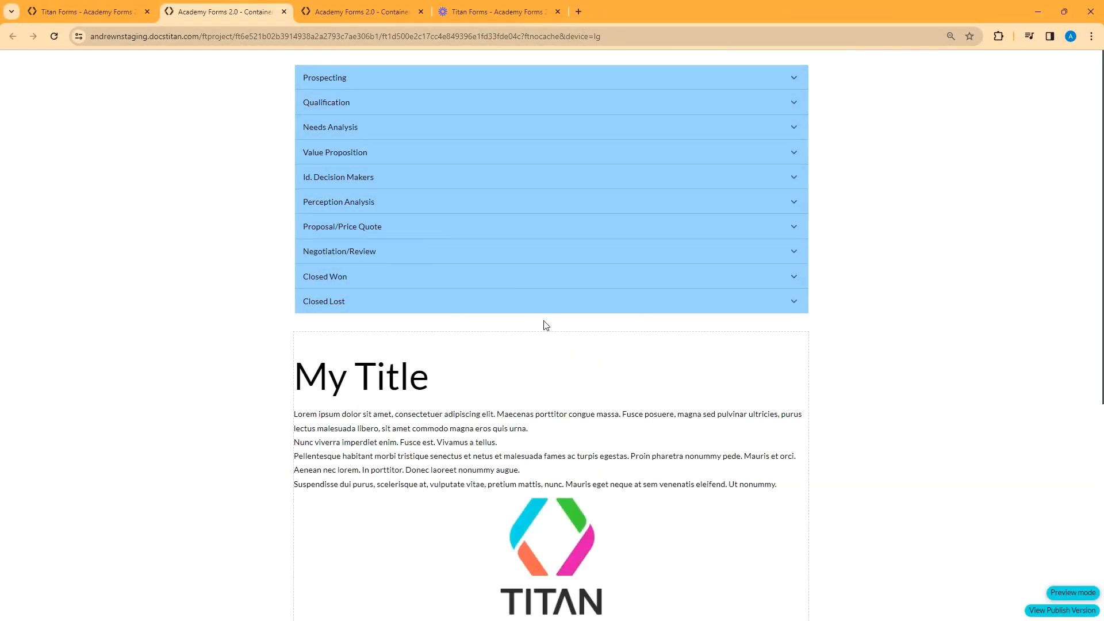
pyautogui.scroll(-5, 597, 355)
pyautogui.scroll(-2, 684, 406)
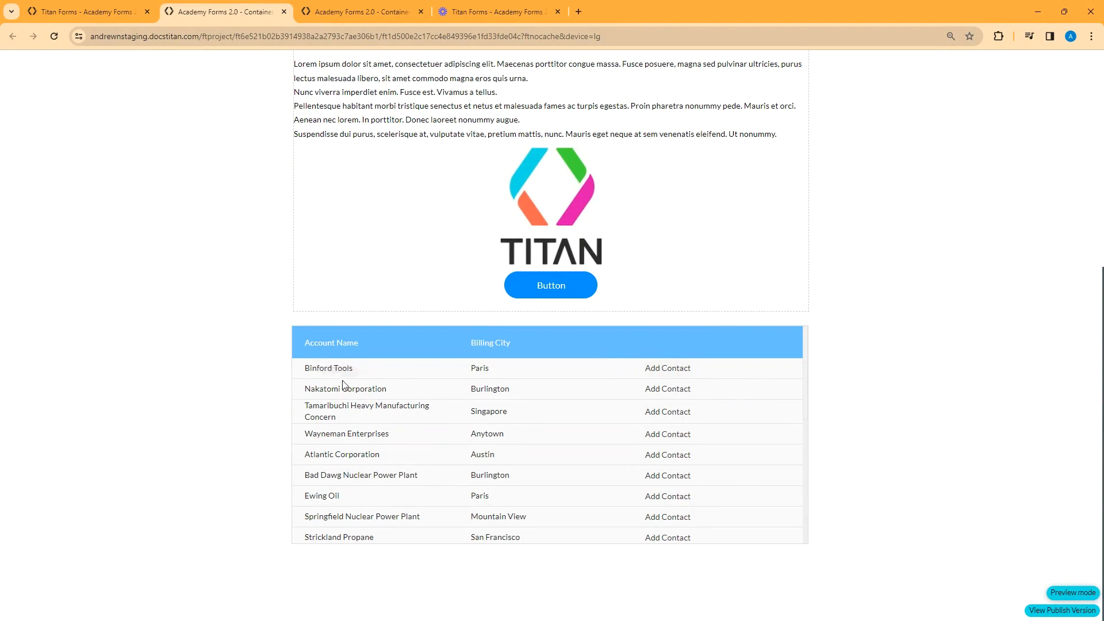
pyautogui.click(674, 374)
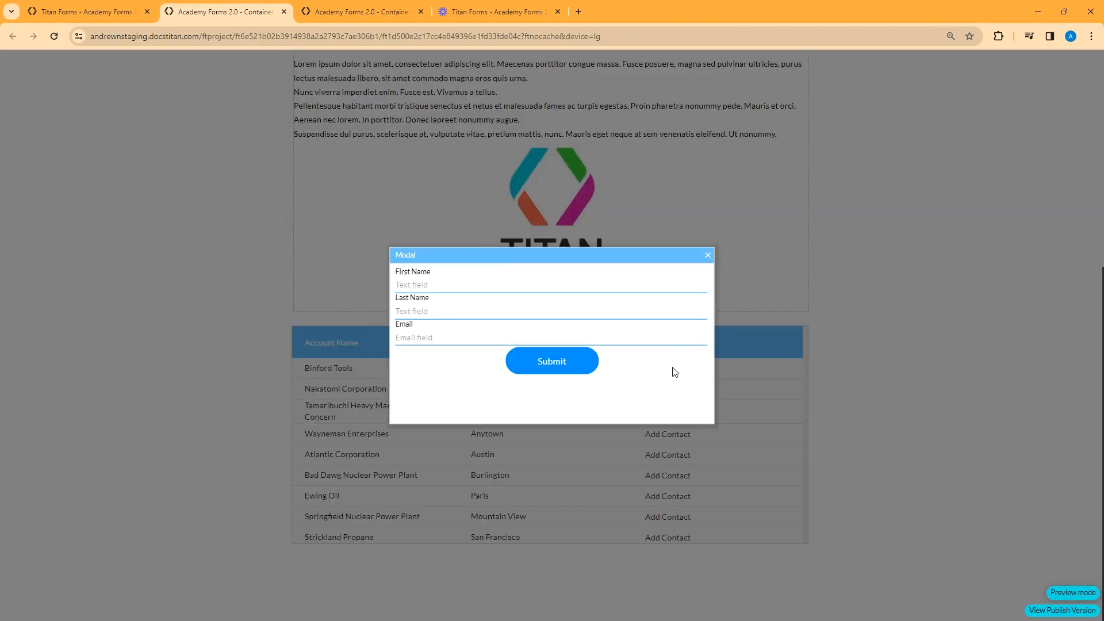
# - Enter a contact's first name, last name and e-mail, submit, and return to the editor
pyautogui.click(435, 279)
pyautogui.write('JOhhn')
pyautogui.press('Tab')
pyautogui.write('Doe')
pyautogui.press('Tab')
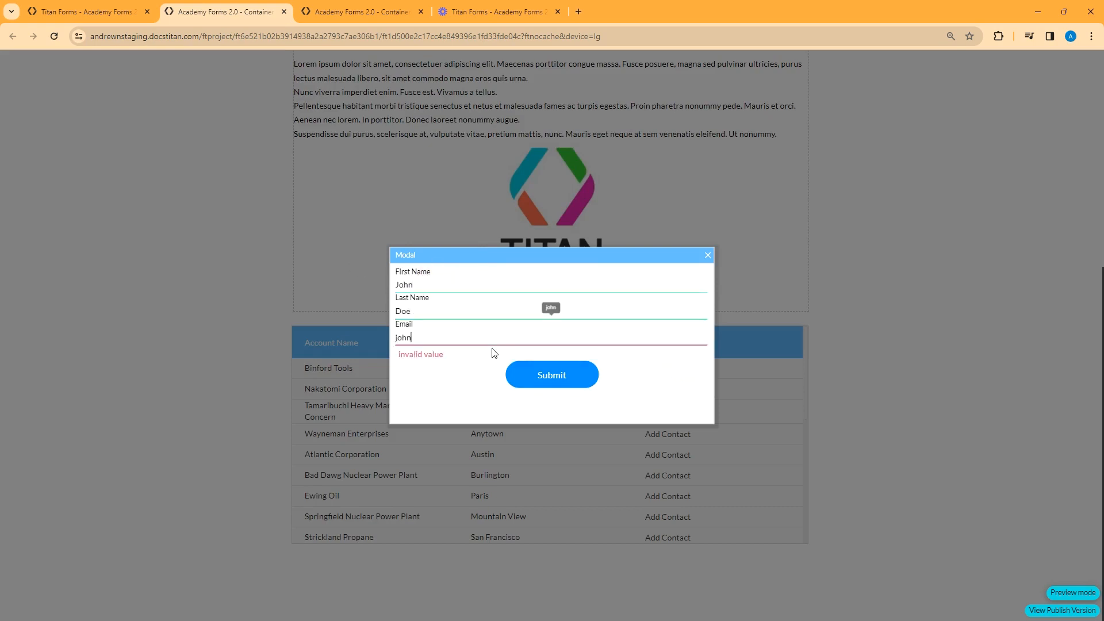
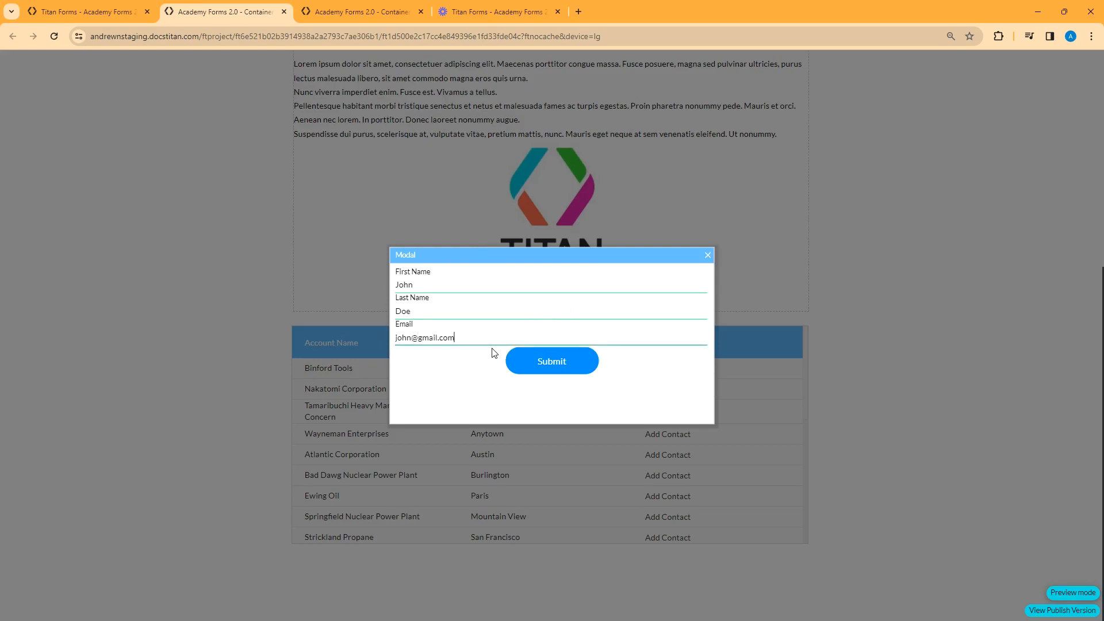
pyautogui.click(552, 362)
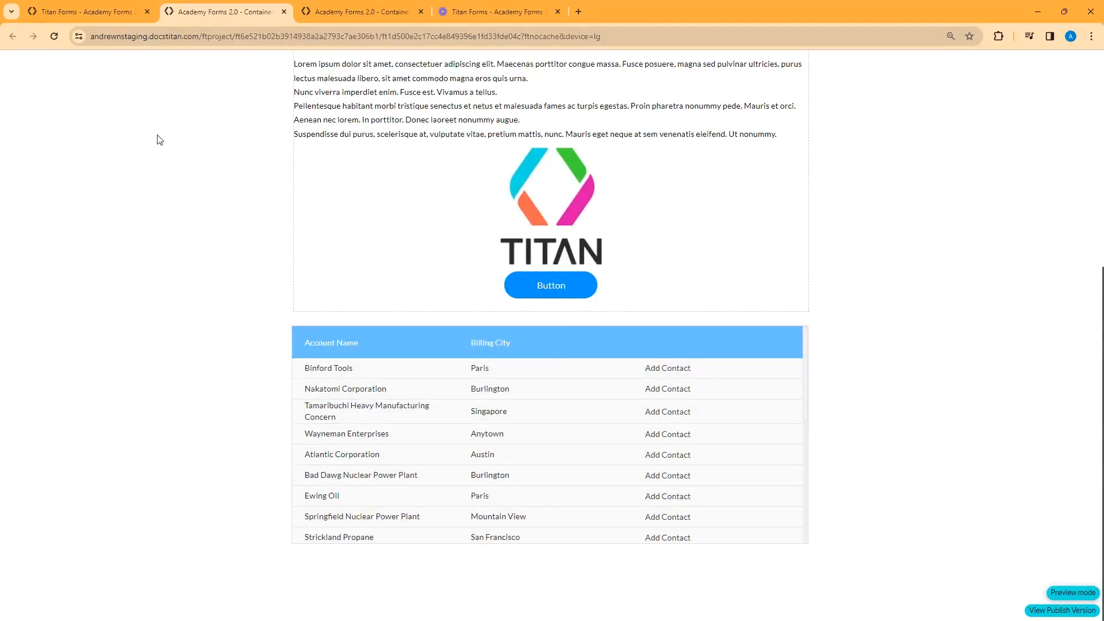
pyautogui.click(86, 12)
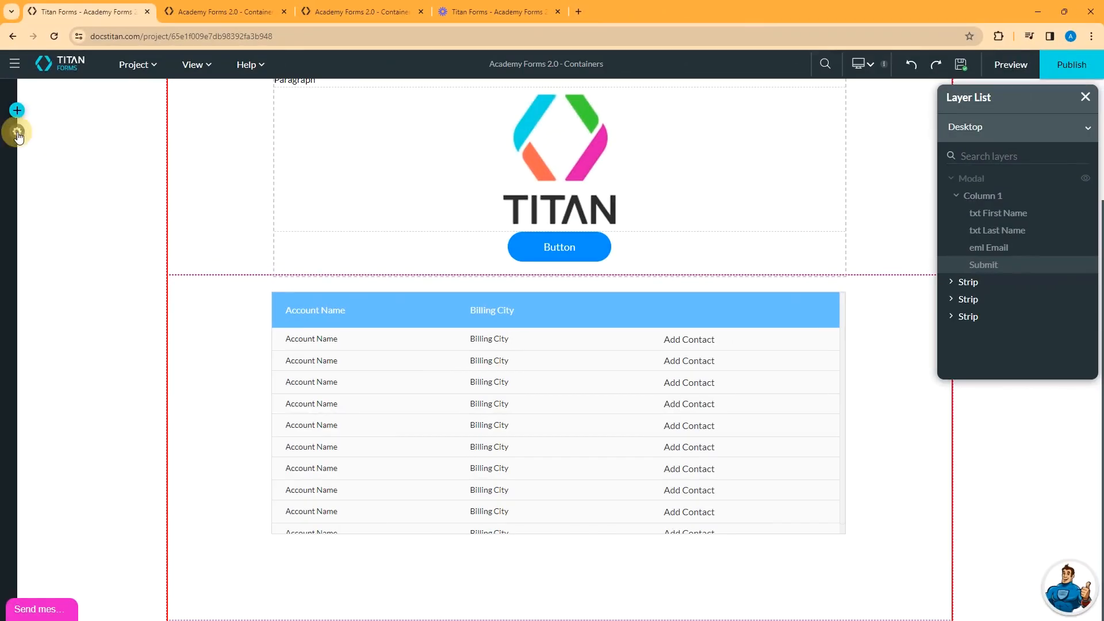
# - Check the Salesforce integration logs, open the new Contact record, then collapse project settings
pyautogui.click(21, 132)
pyautogui.click(34, 223)
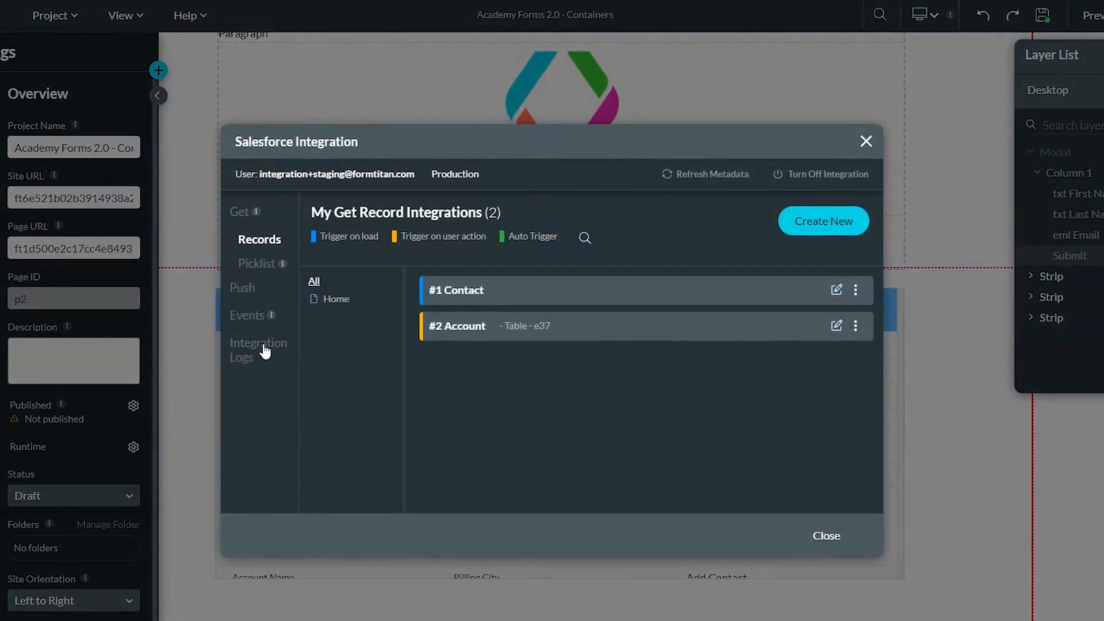
pyautogui.click(262, 350)
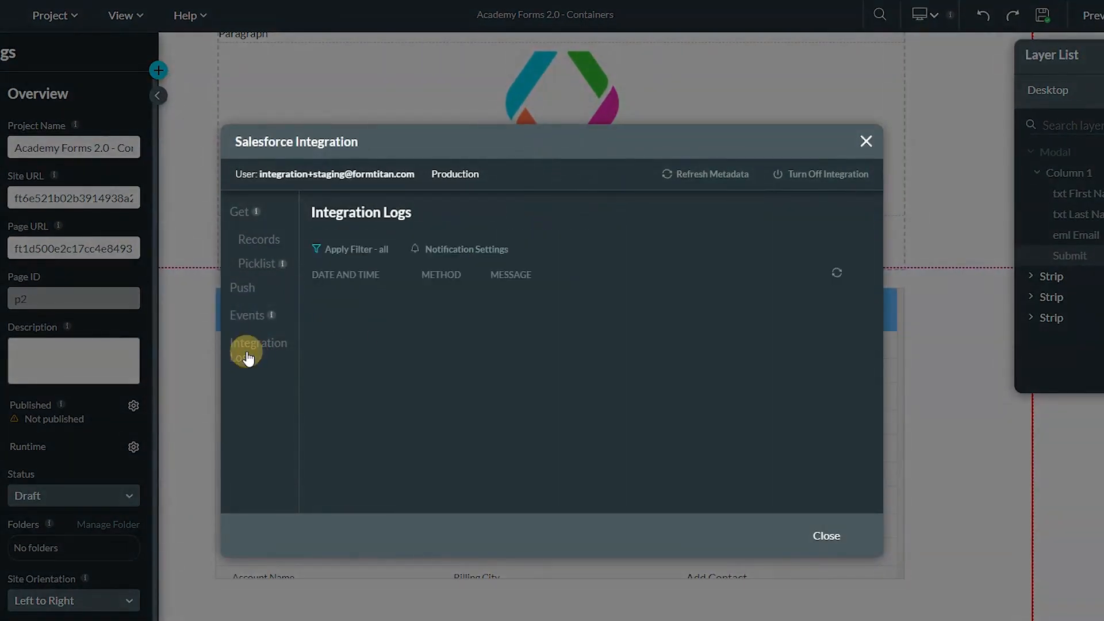
pyautogui.click(540, 407)
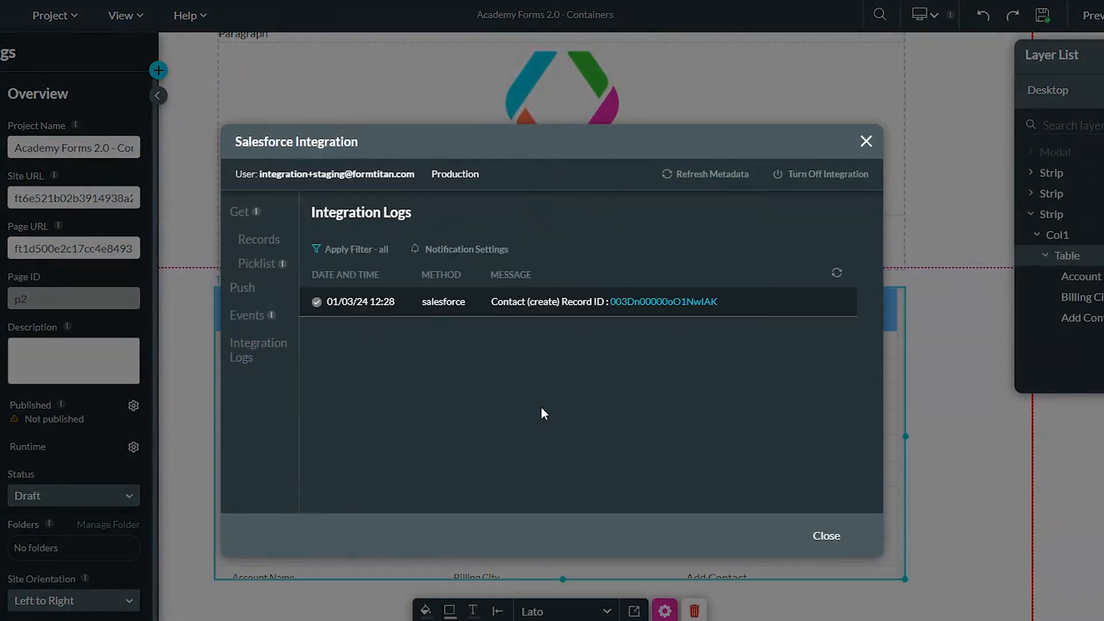
pyautogui.click(651, 303)
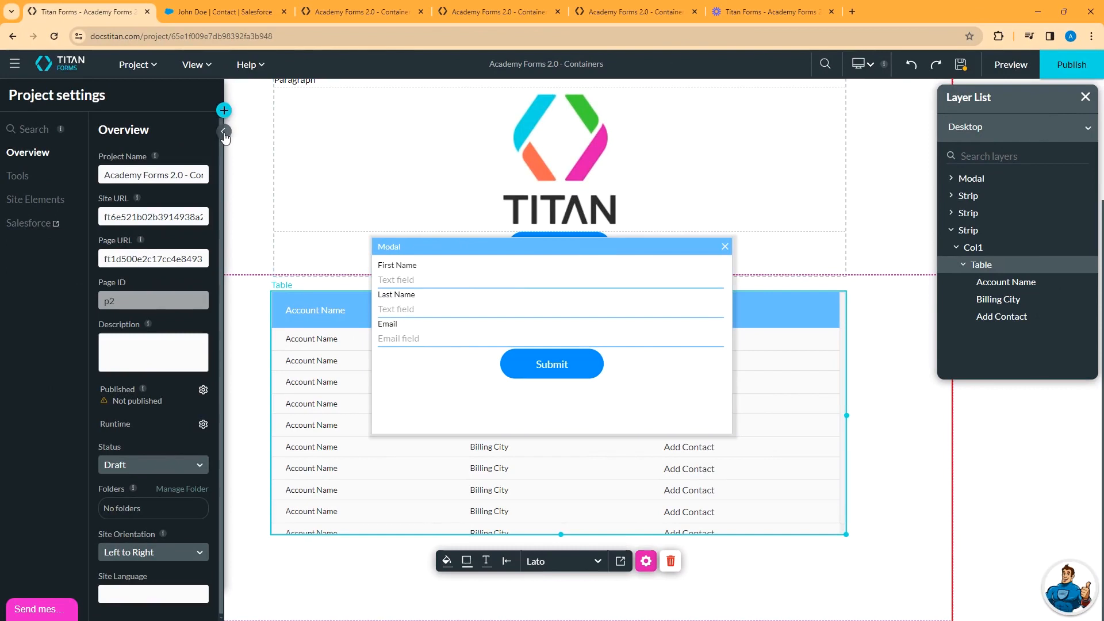
pyautogui.click(224, 132)
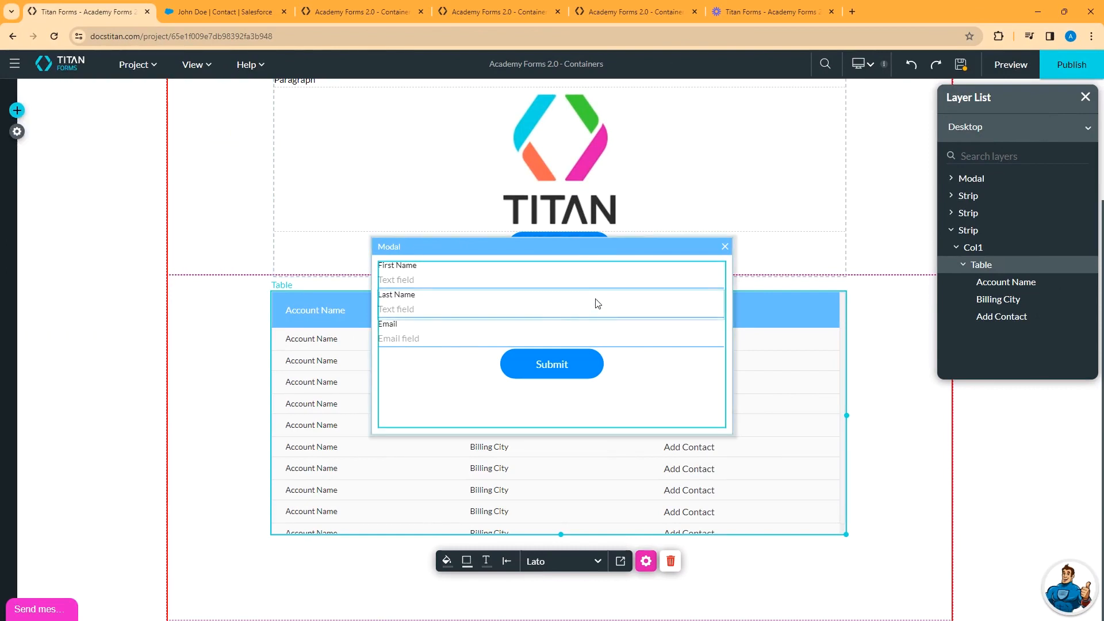